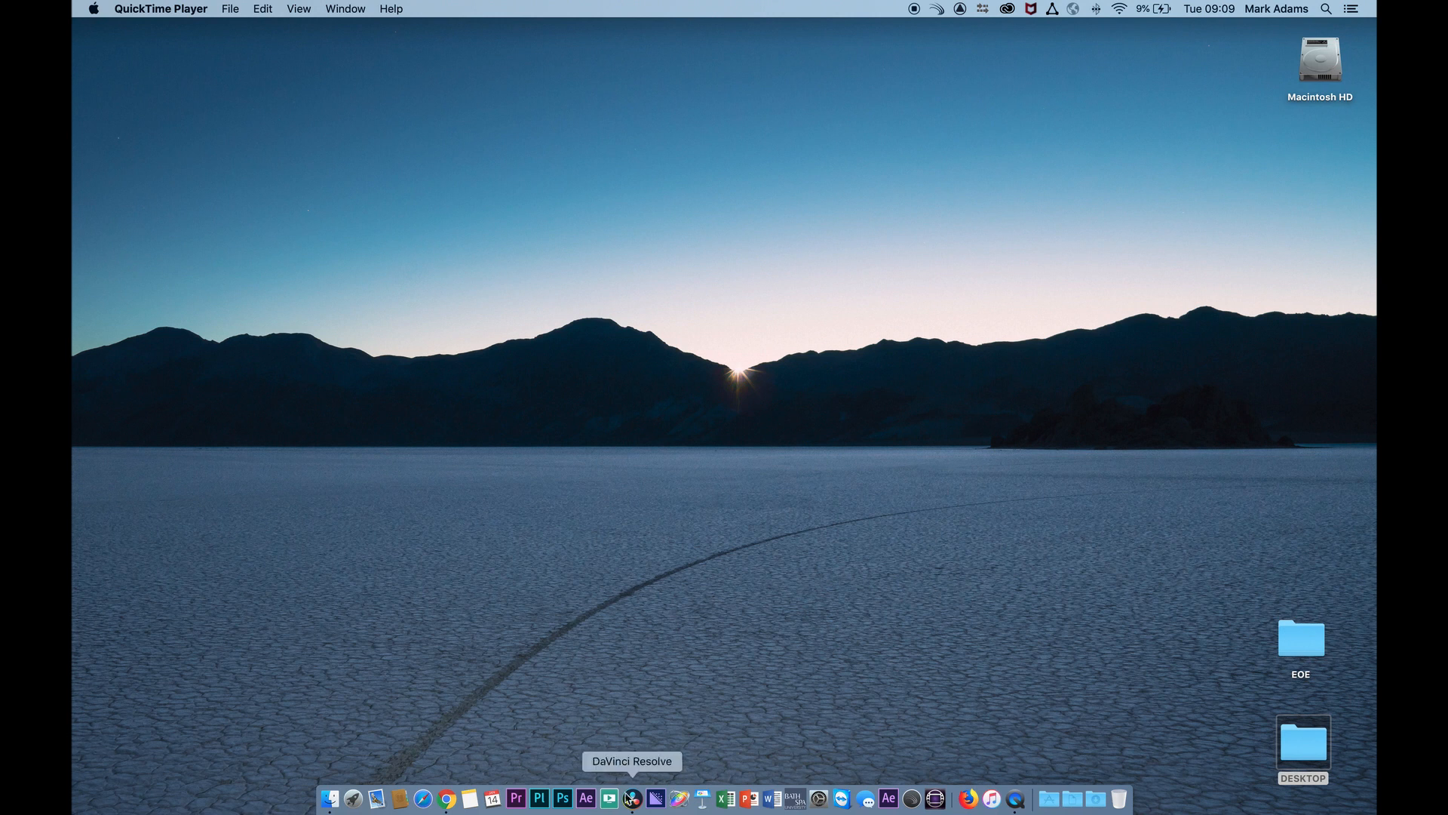
Step: Open DaVinci Resolve and create a new project named RESOLVE_PREP
{"action": "left_click", "coordinate": [632, 801]}
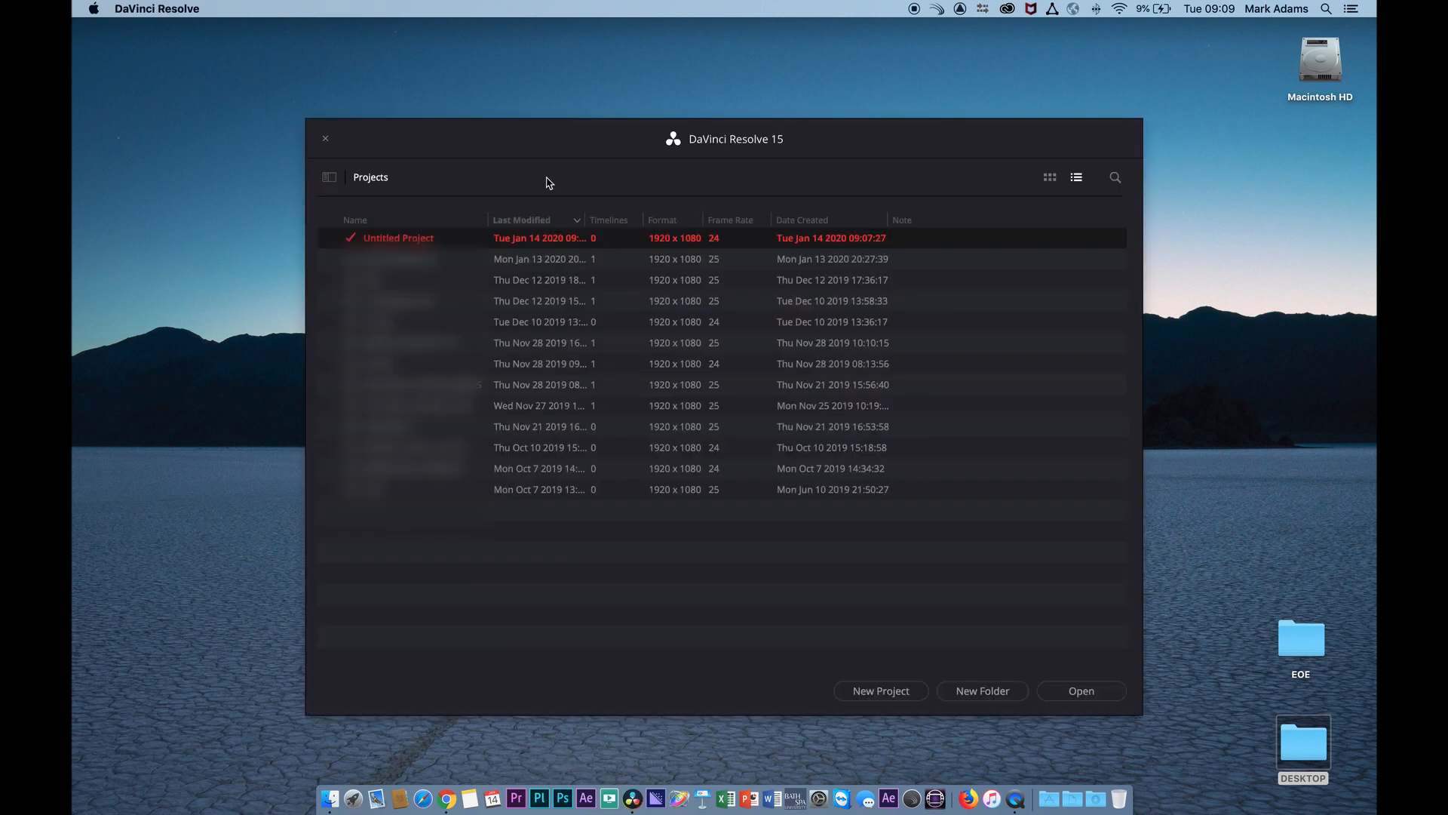
{"action": "left_click", "coordinate": [888, 697]}
{"action": "type", "text": "RESOLVE_TEST"}
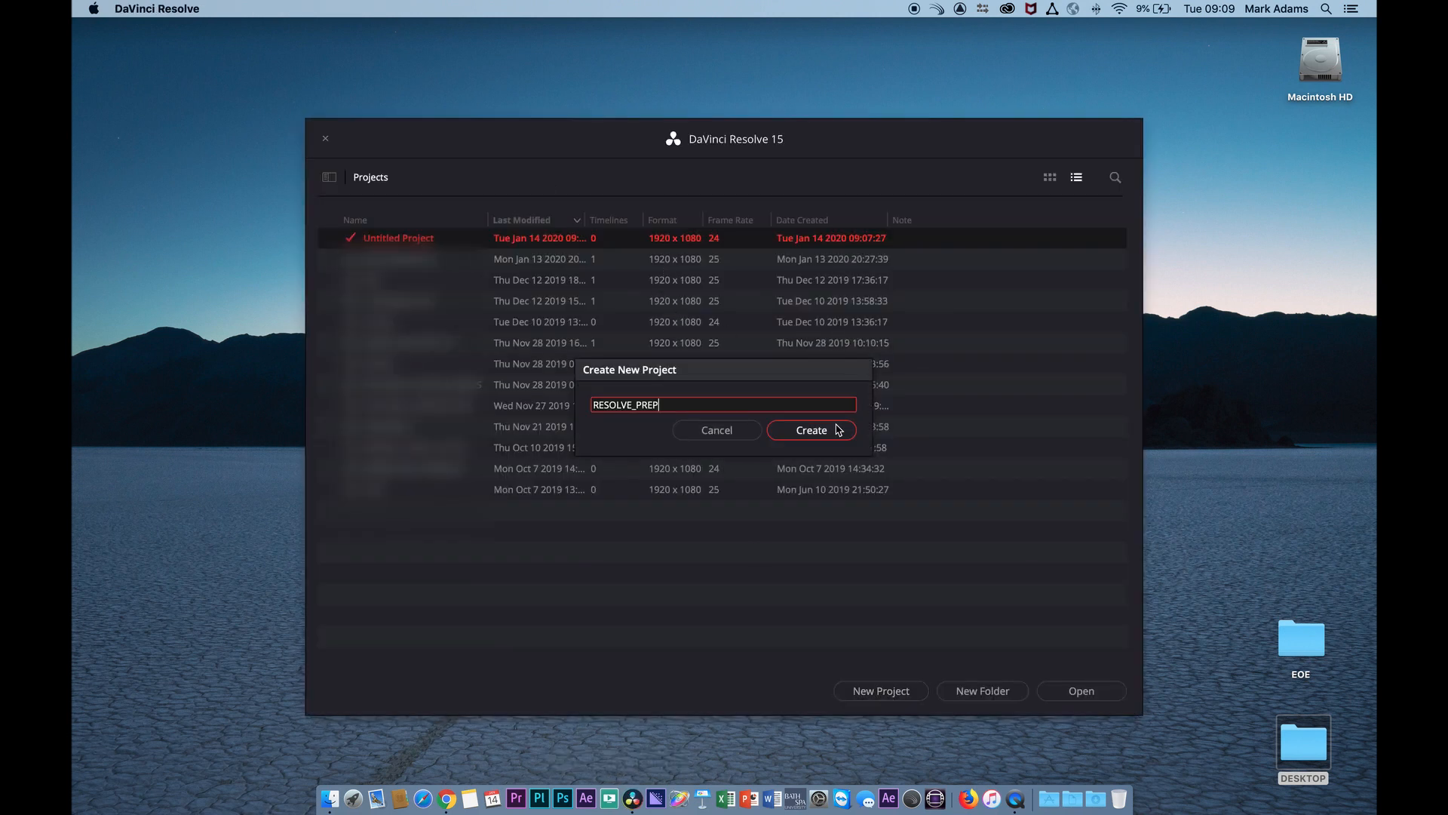
{"action": "left_click", "coordinate": [834, 429]}
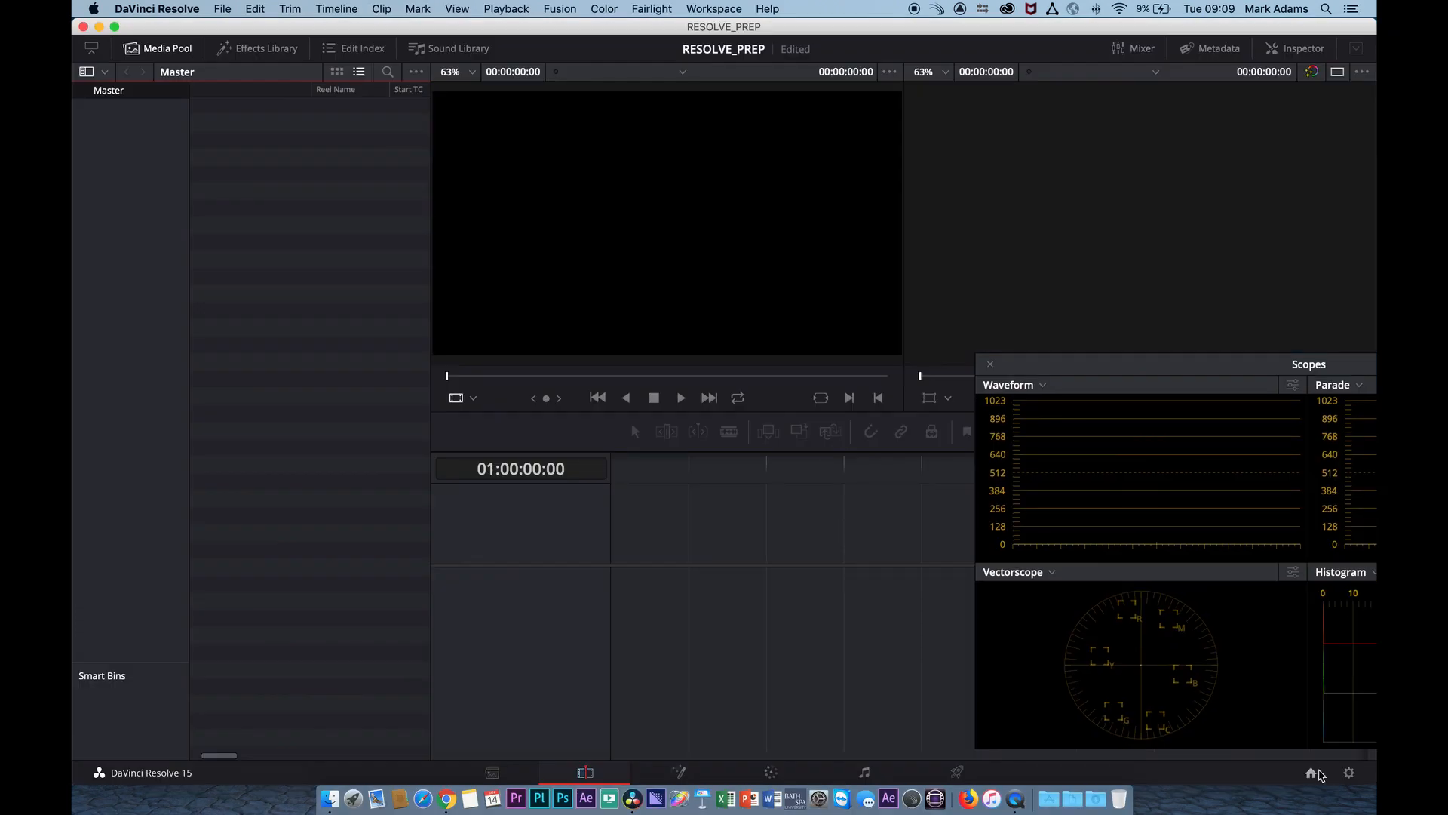
Step: Open the project settings of RESOLVE_PREP from the project manager and view the available presets
{"action": "left_click", "coordinate": [1311, 773]}
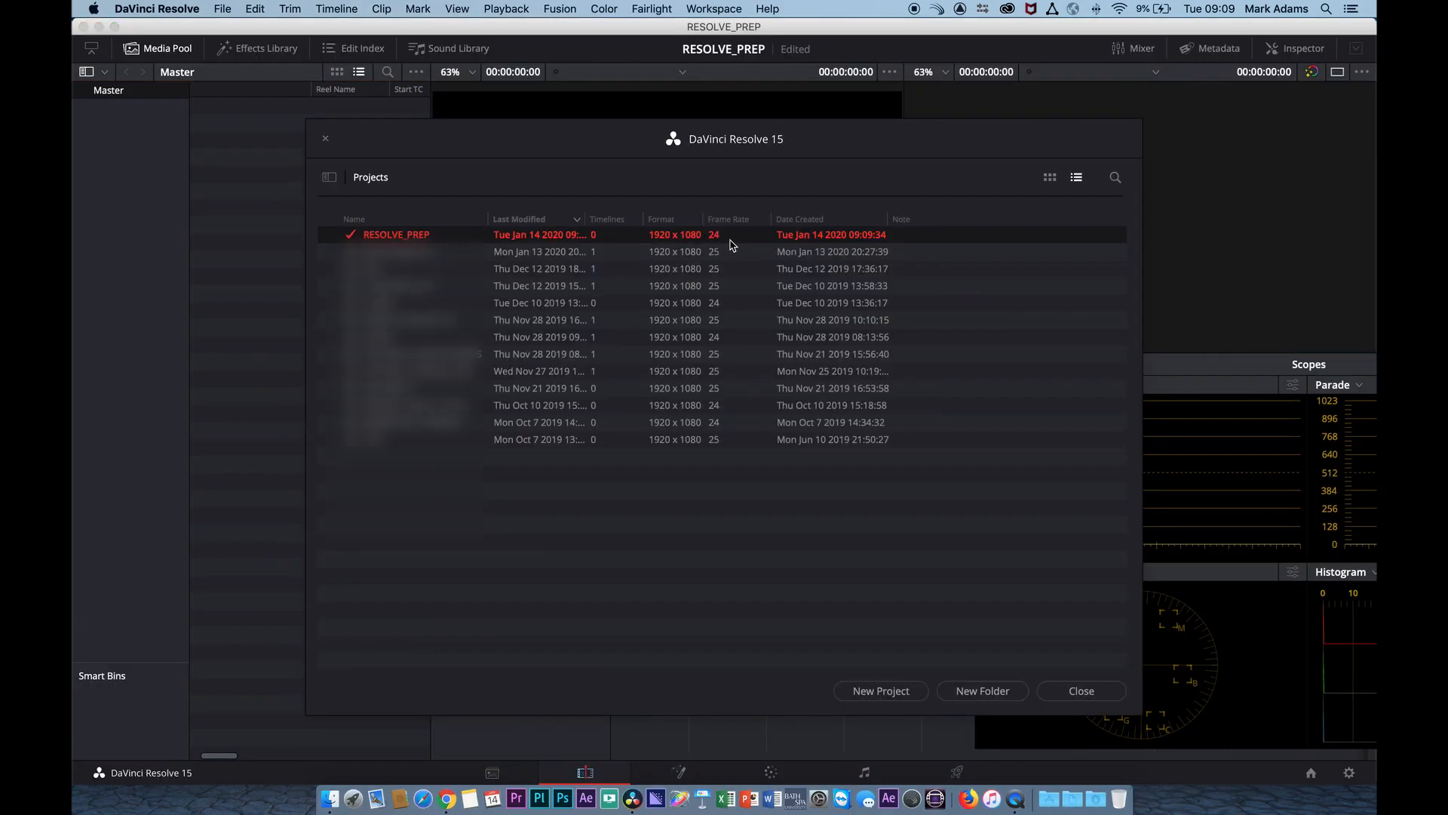
{"action": "right_click", "coordinate": [399, 240]}
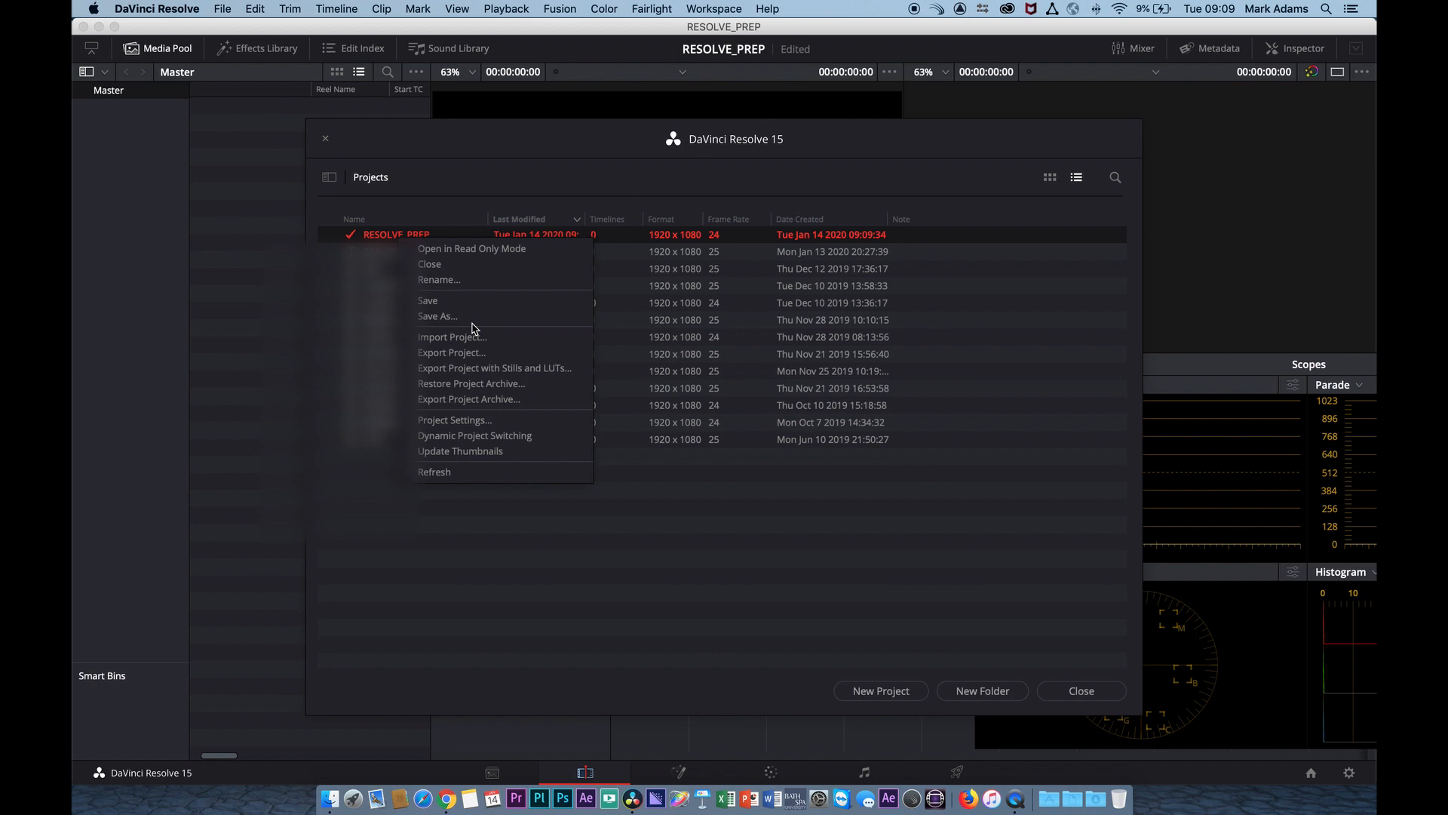
{"action": "left_click", "coordinate": [483, 421]}
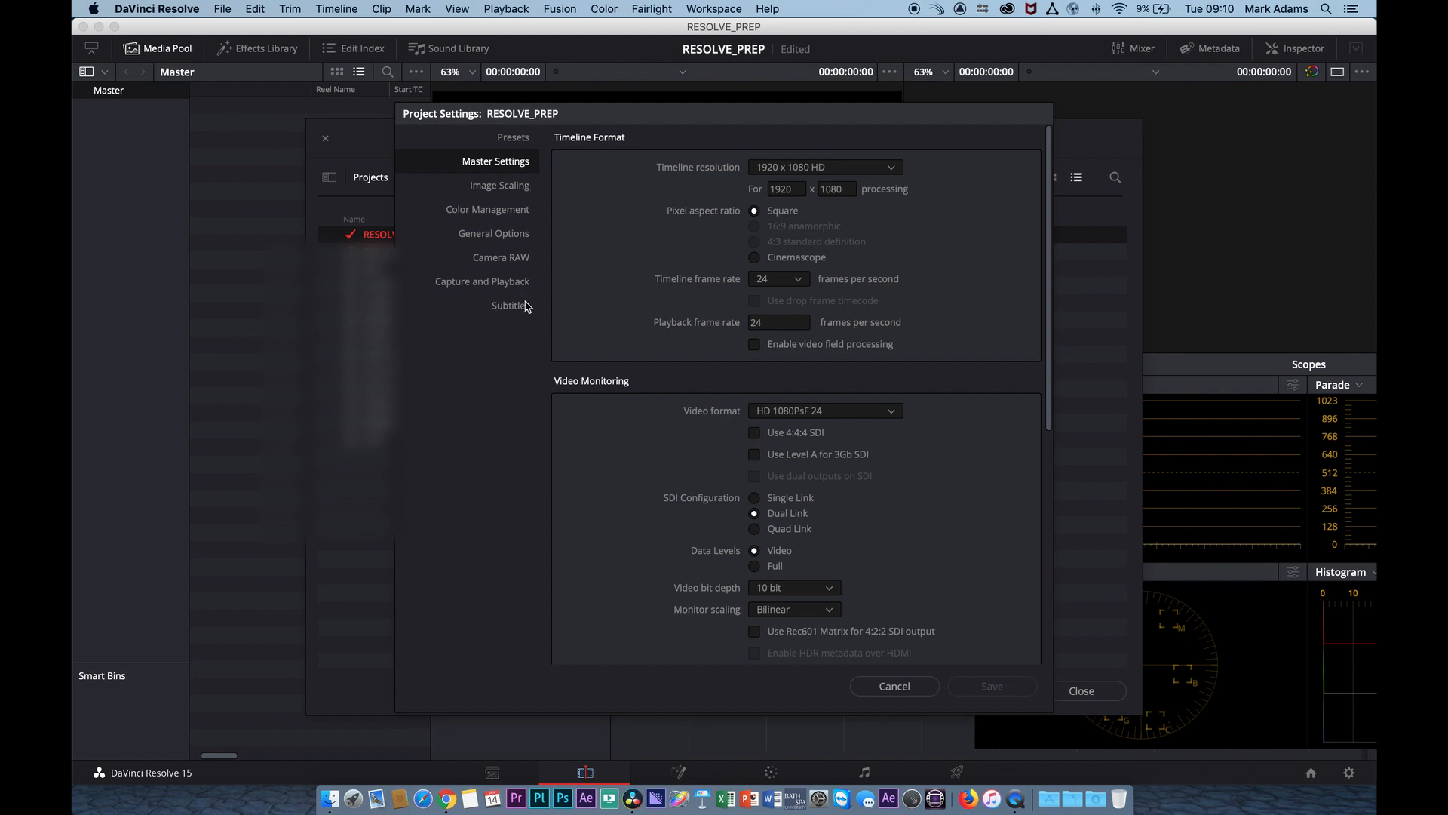
{"action": "left_click", "coordinate": [519, 143]}
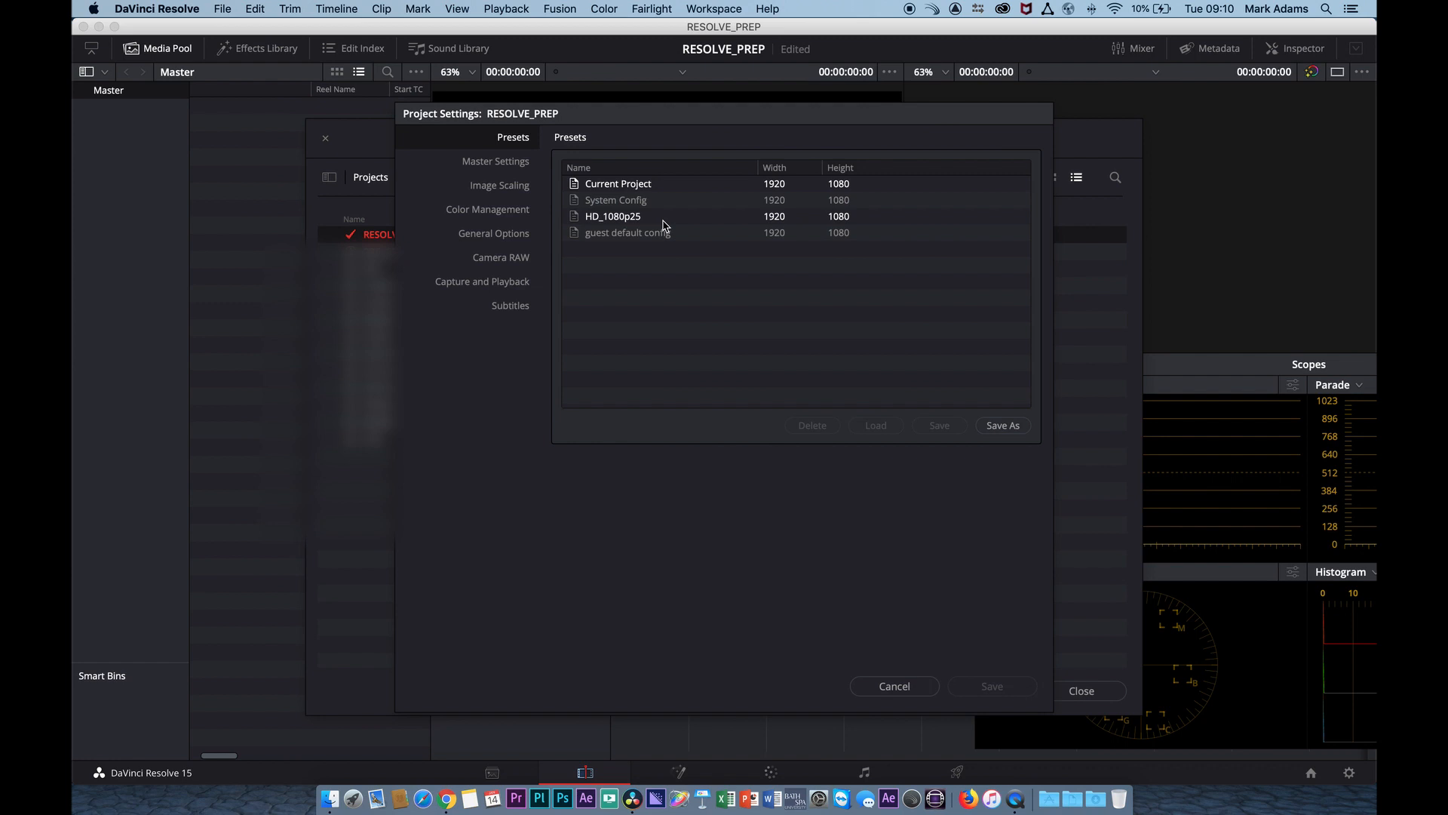
Step: In the master settings, set the timeline frame rate and playback frame rate to 25 frames per second
{"action": "left_click", "coordinate": [497, 162]}
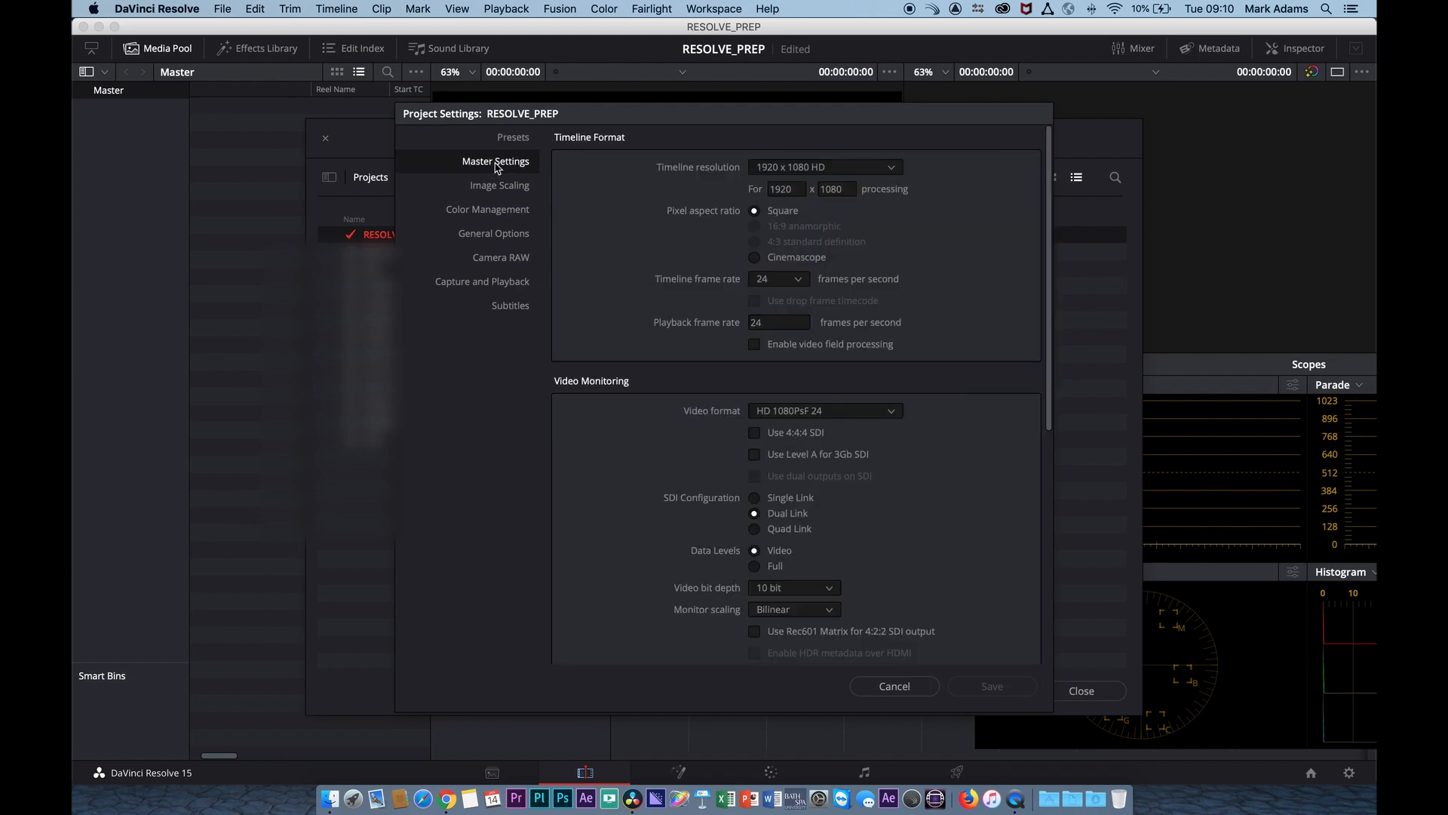
{"action": "scroll", "coordinate": [962, 258], "scroll_direction": "down", "scroll_amount": 2}
{"action": "scroll", "coordinate": [963, 394], "scroll_direction": "down", "scroll_amount": 8}
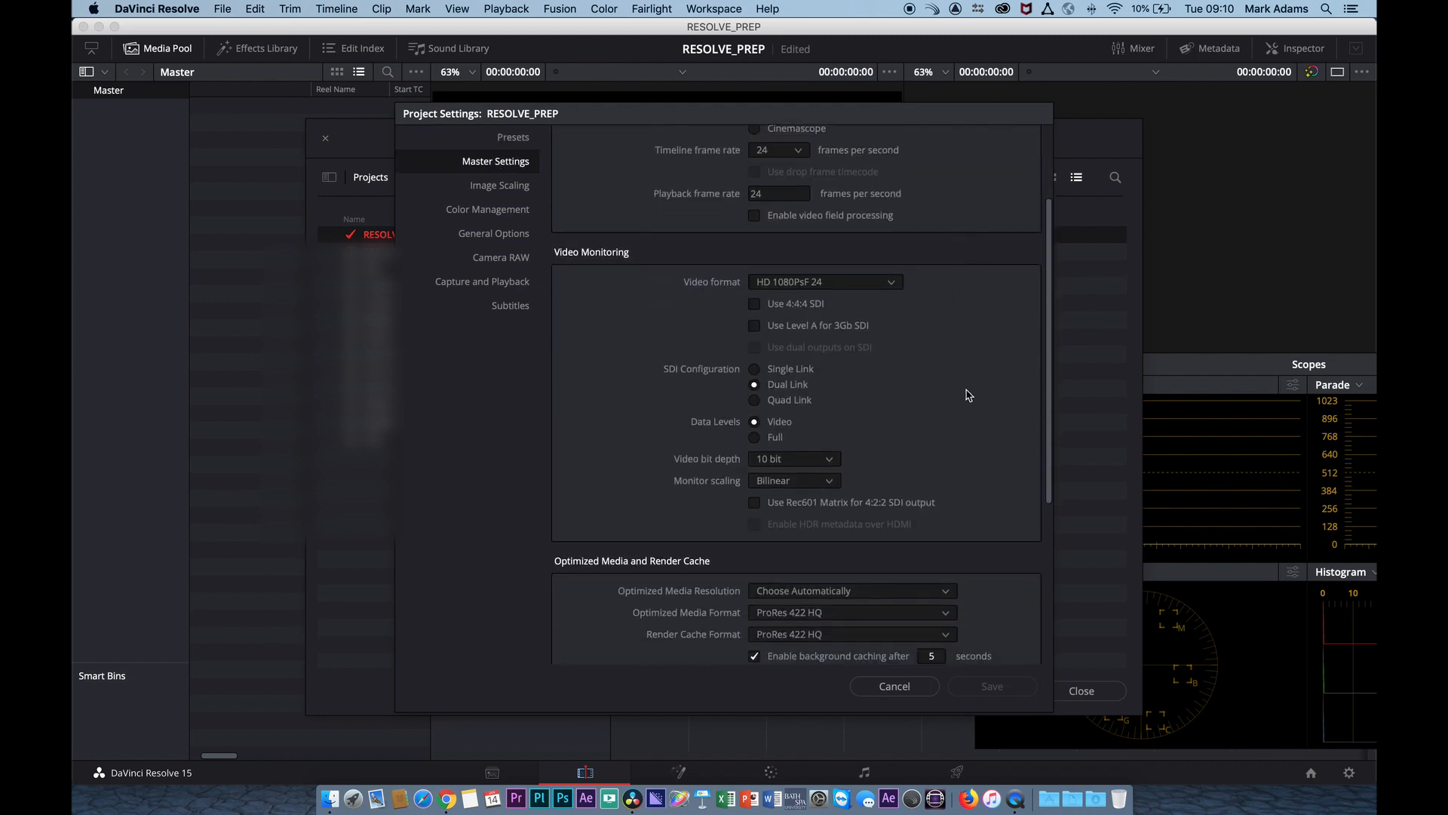
{"action": "scroll", "coordinate": [813, 223], "scroll_direction": "up", "scroll_amount": 10}
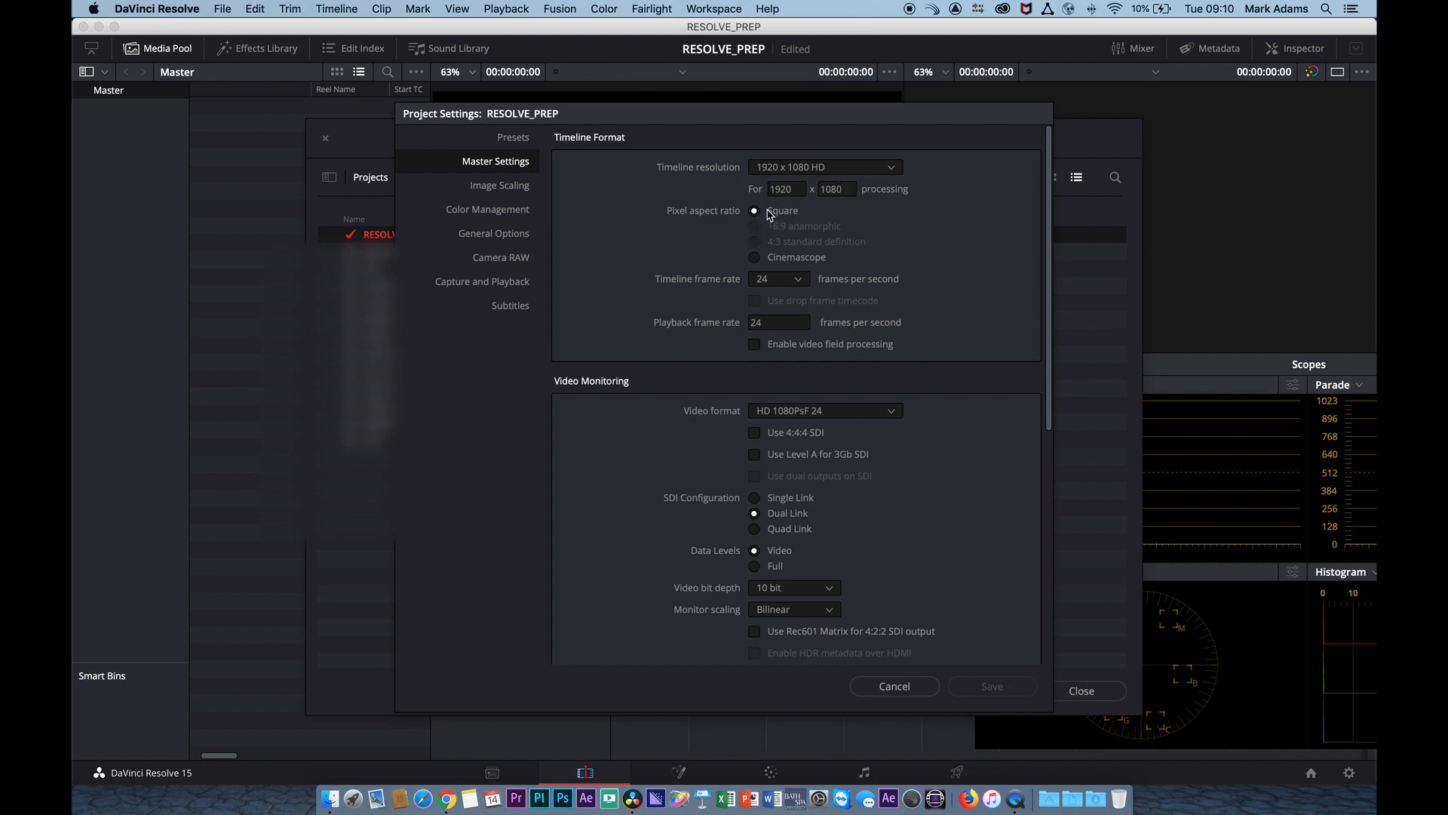
{"action": "scroll", "coordinate": [910, 233], "scroll_direction": "down", "scroll_amount": 1}
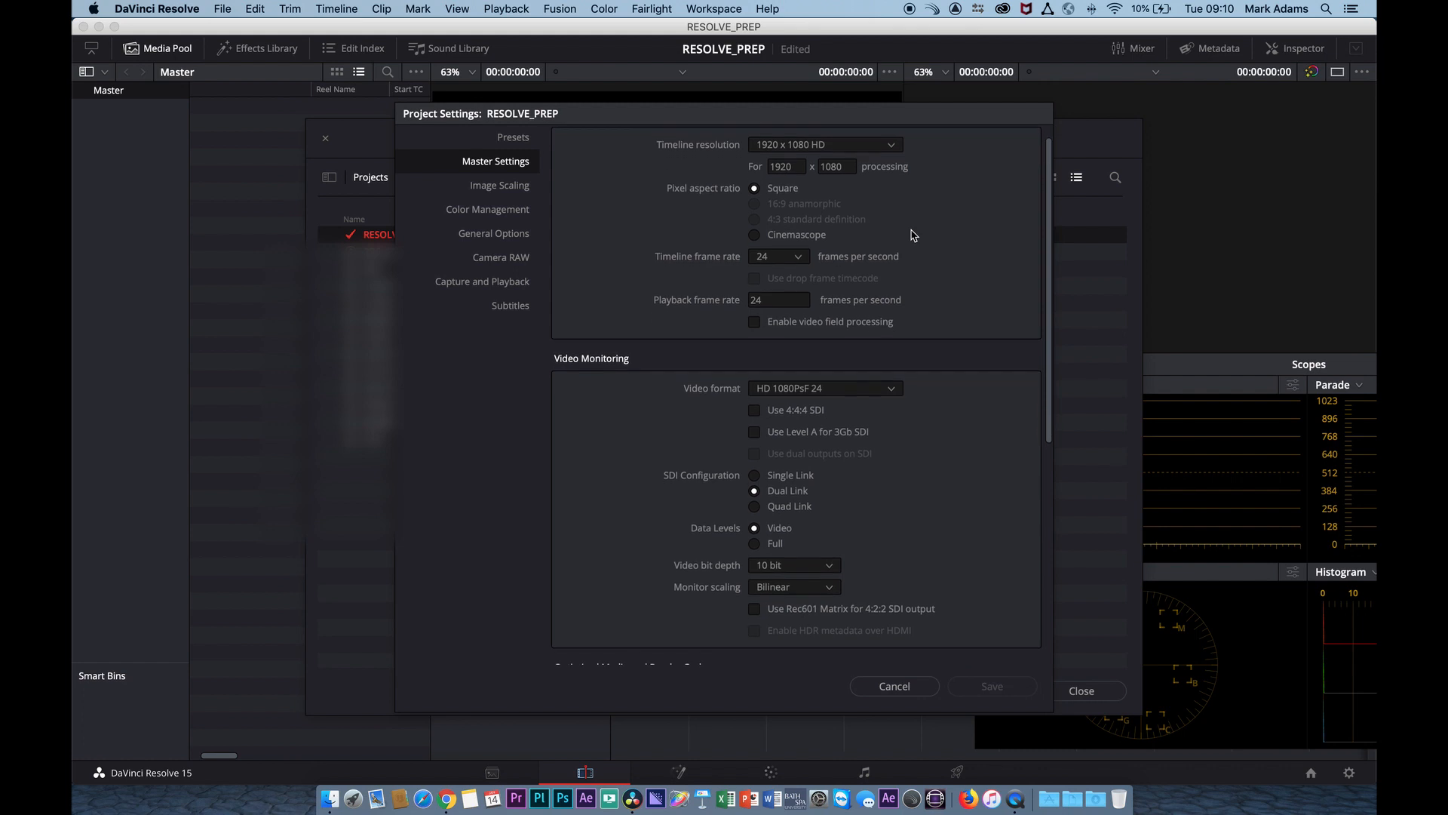
{"action": "left_click", "coordinate": [802, 259]}
{"action": "left_click", "coordinate": [789, 348]}
{"action": "left_click", "coordinate": [776, 304]}
{"action": "type", "text": "5"}
{"action": "key", "text": "Return"}
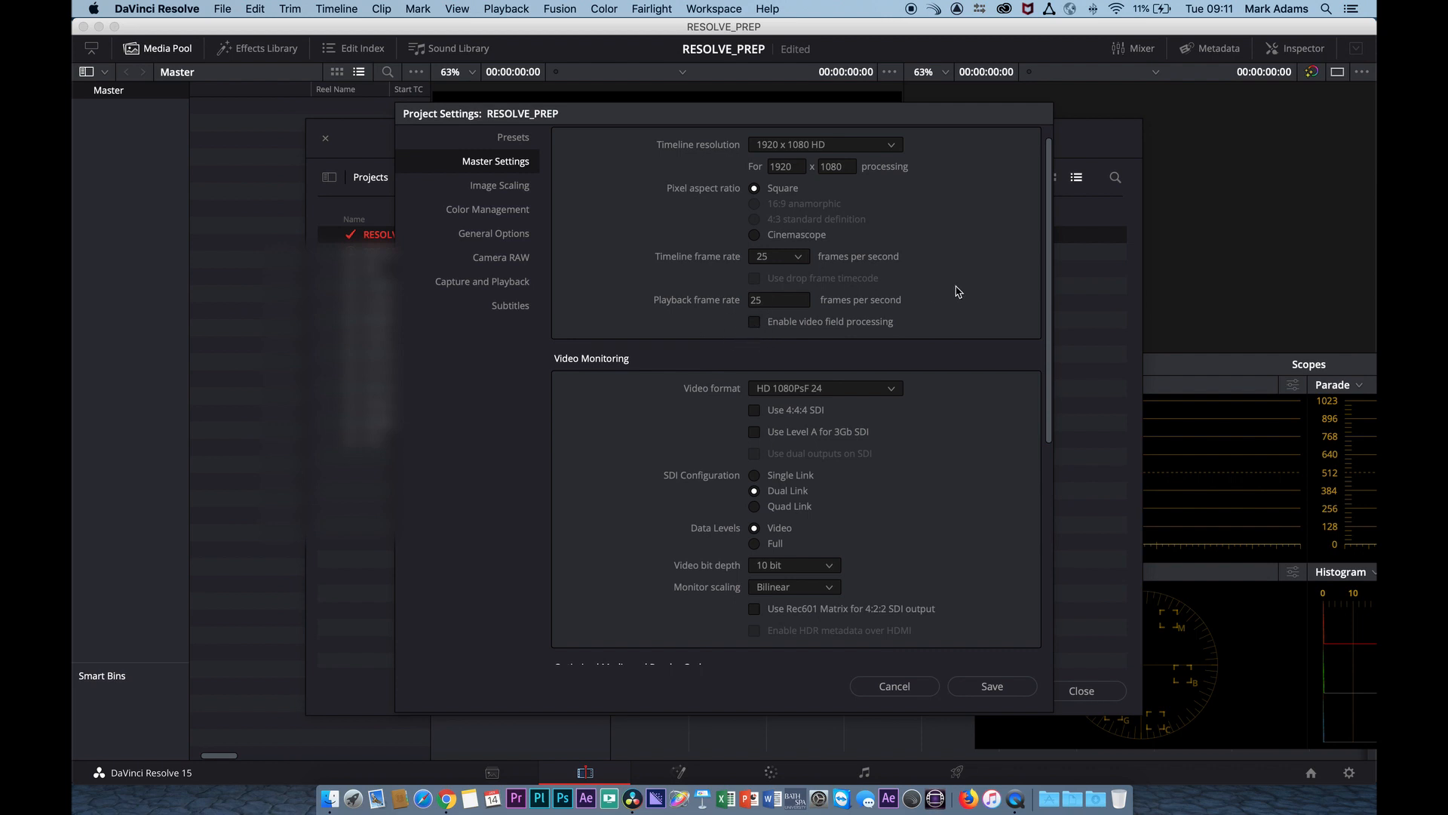
Step: Set the video monitoring format to HD 1080p 25
{"action": "scroll", "coordinate": [957, 291], "scroll_direction": "down", "scroll_amount": 3}
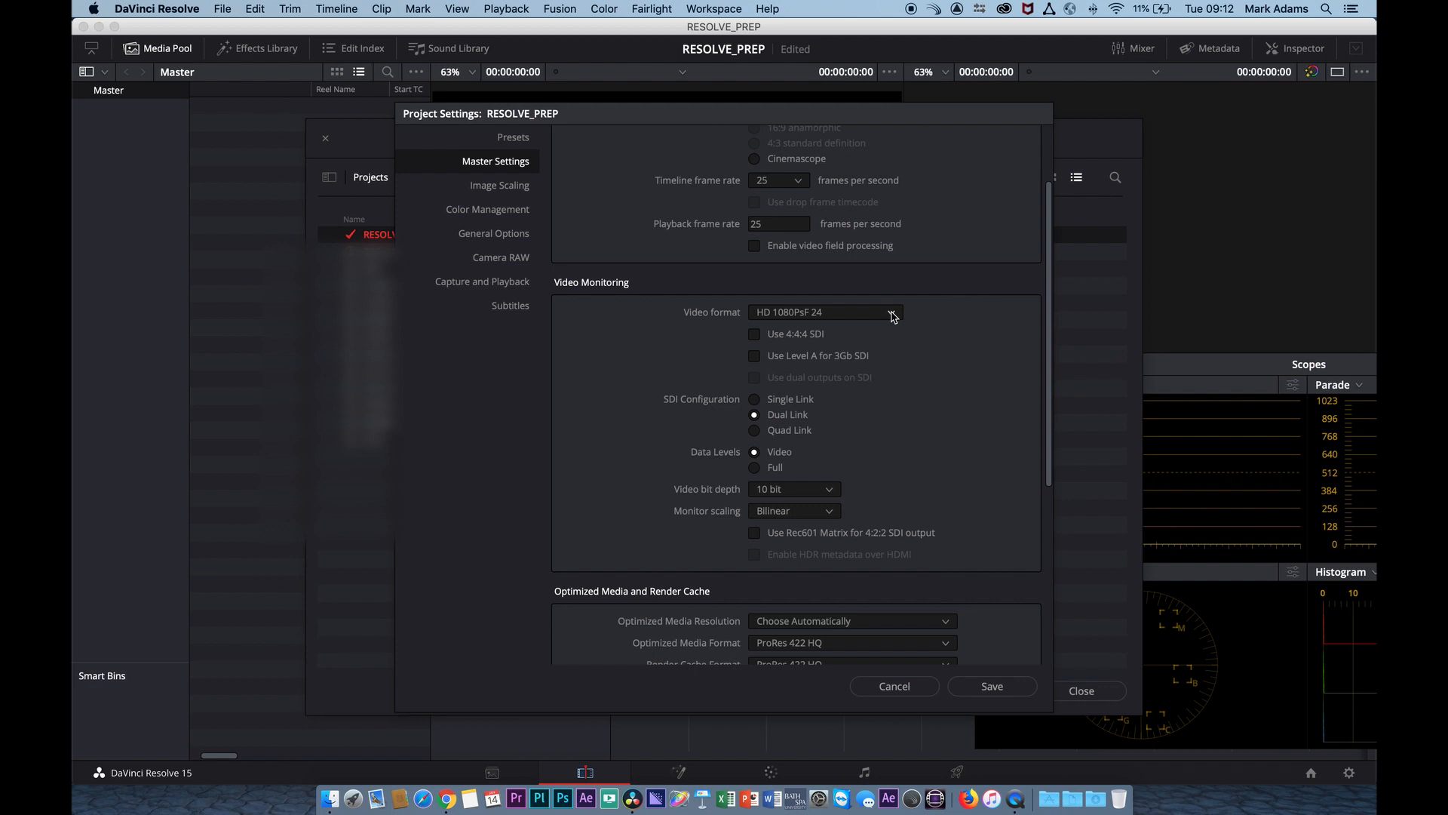
{"action": "left_click", "coordinate": [893, 315]}
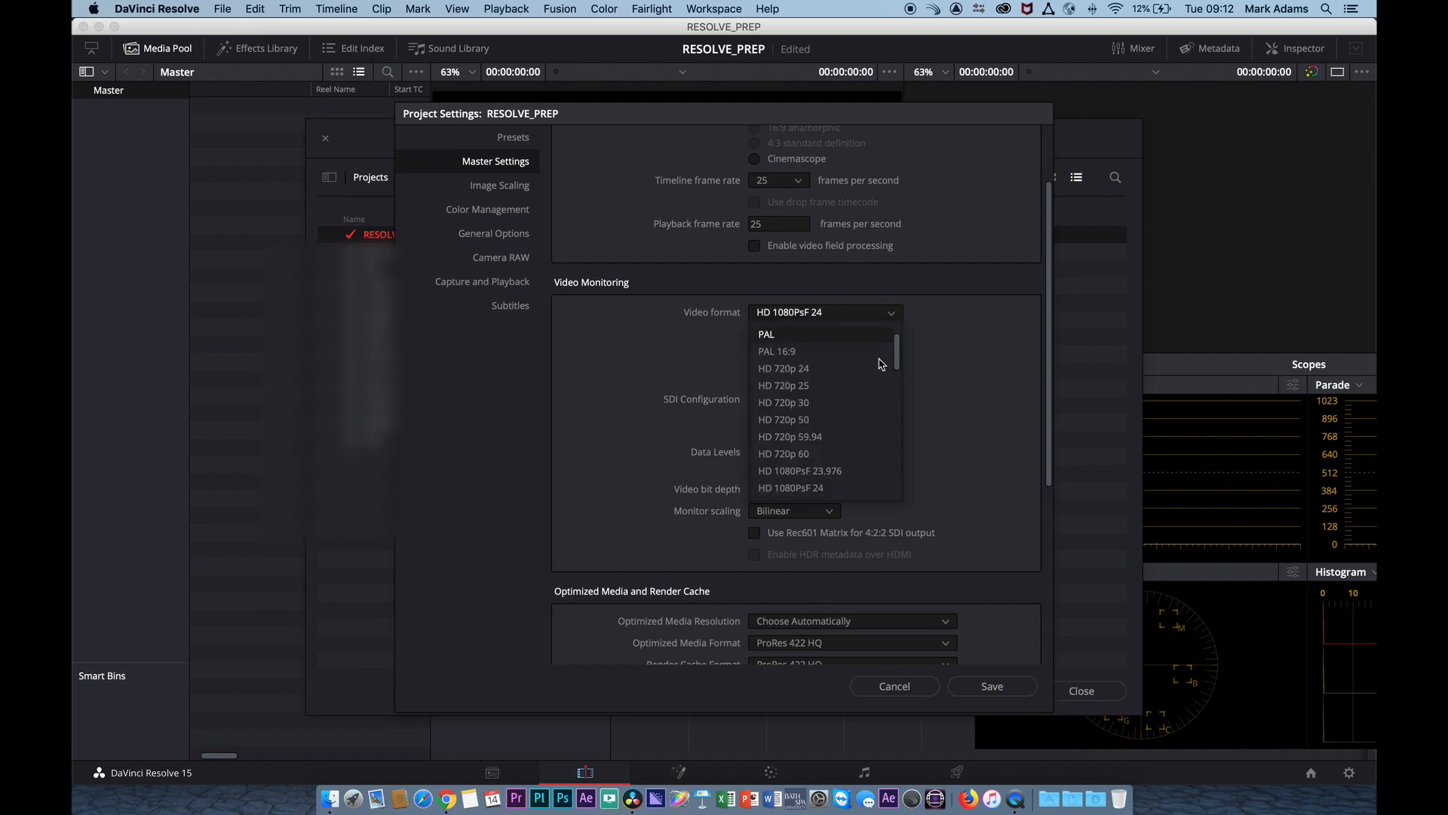
{"action": "scroll", "coordinate": [860, 435], "scroll_direction": "down", "scroll_amount": 3}
{"action": "scroll", "coordinate": [860, 435], "scroll_direction": "down", "scroll_amount": 2}
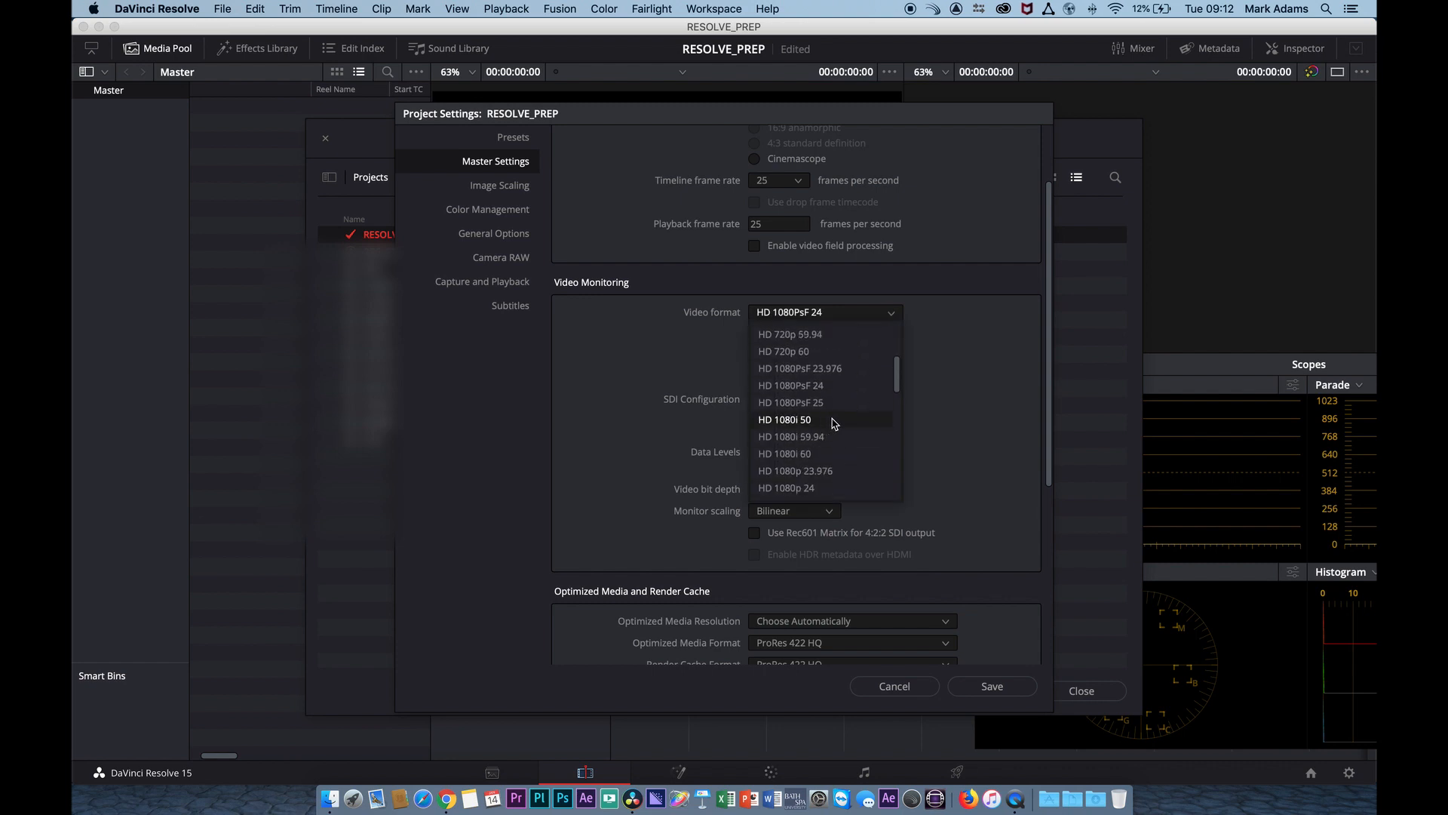
{"action": "scroll", "coordinate": [833, 424], "scroll_direction": "down", "scroll_amount": 5}
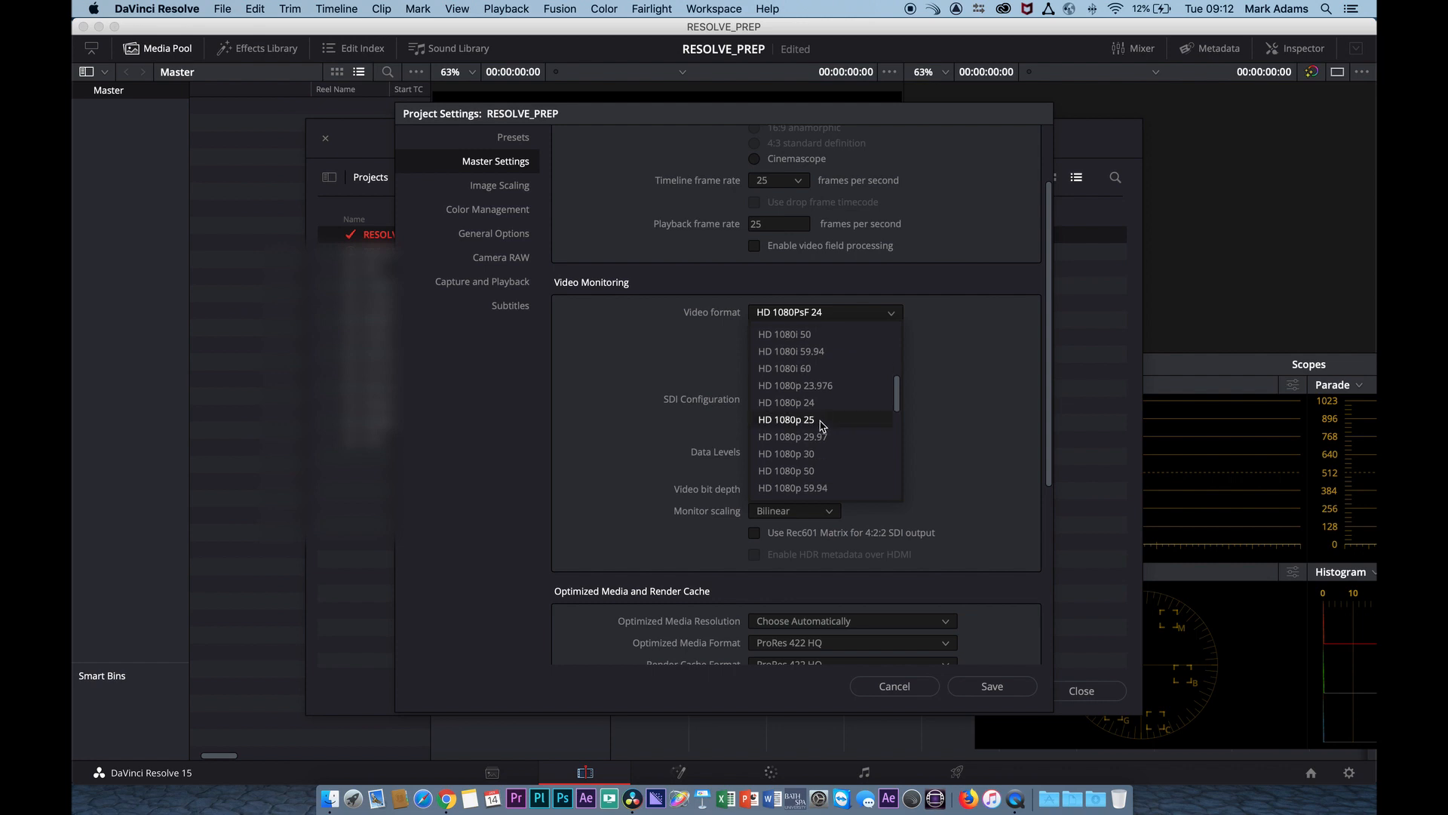
{"action": "left_click", "coordinate": [821, 425]}
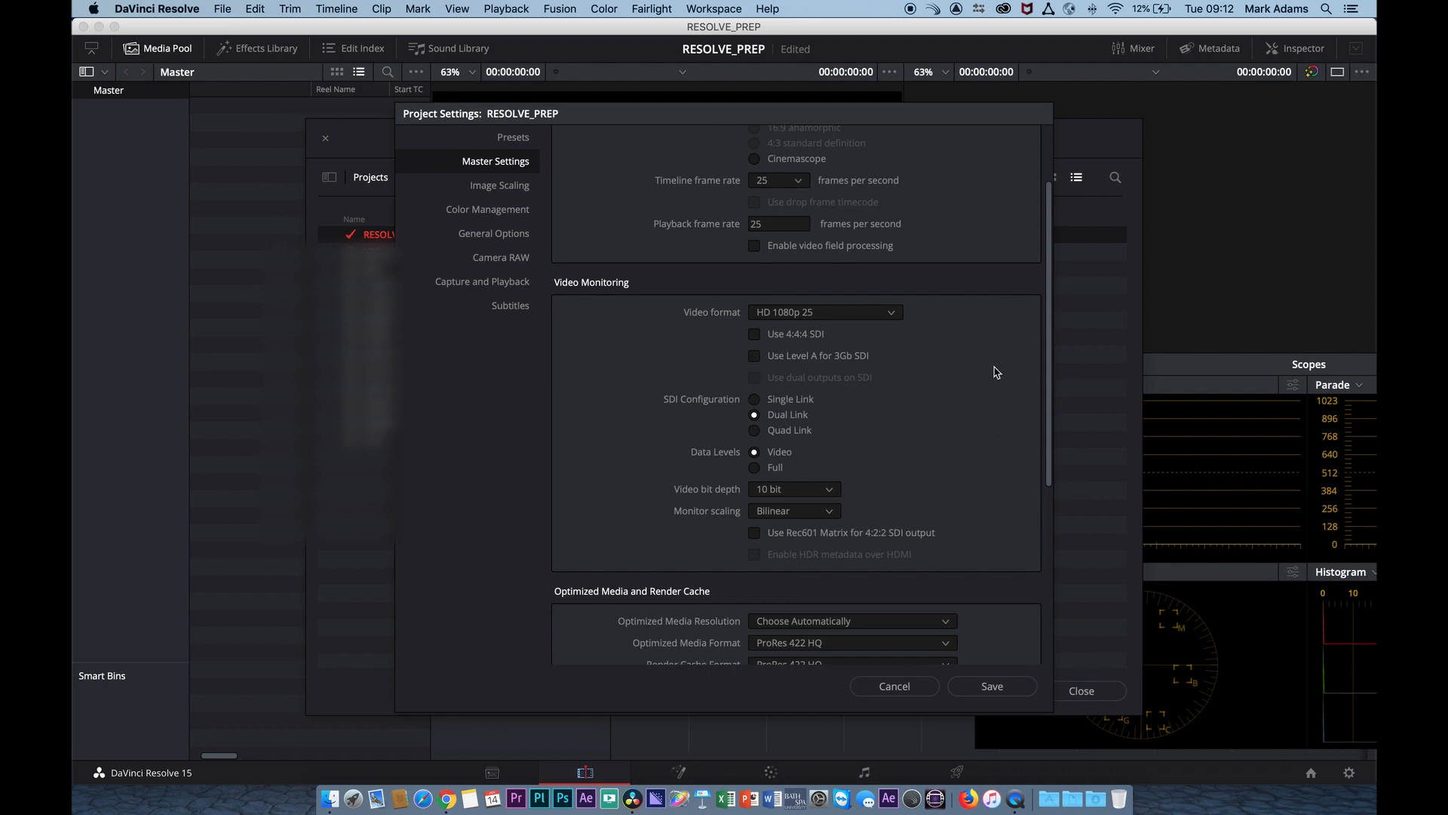
Step: Set the SDI configuration to Single Link and review the remaining master settings down to frame interpolation
{"action": "scroll", "coordinate": [996, 372], "scroll_direction": "down", "scroll_amount": 1}
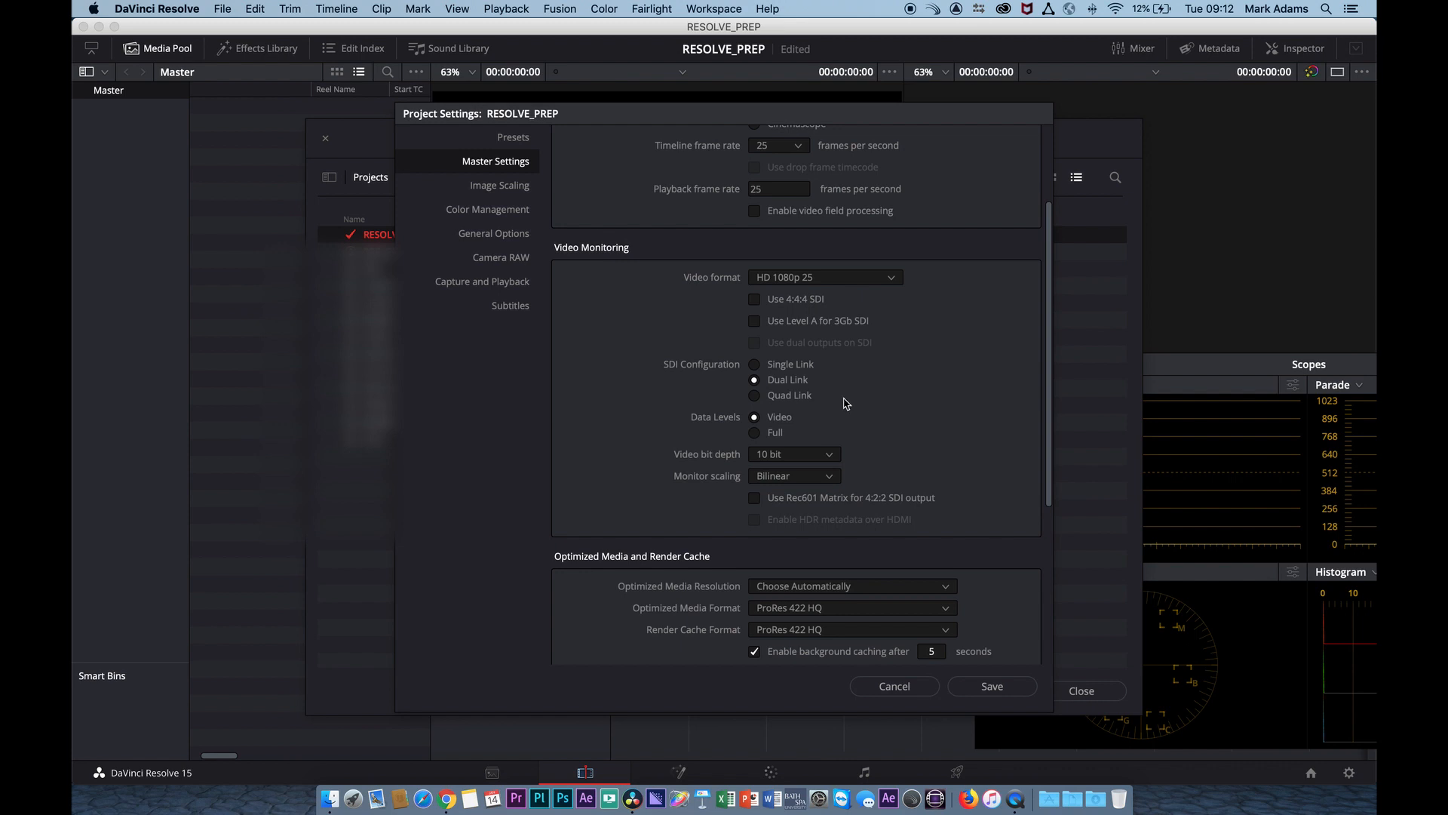
{"action": "left_click", "coordinate": [754, 365]}
{"action": "scroll", "coordinate": [909, 394], "scroll_direction": "down", "scroll_amount": 1}
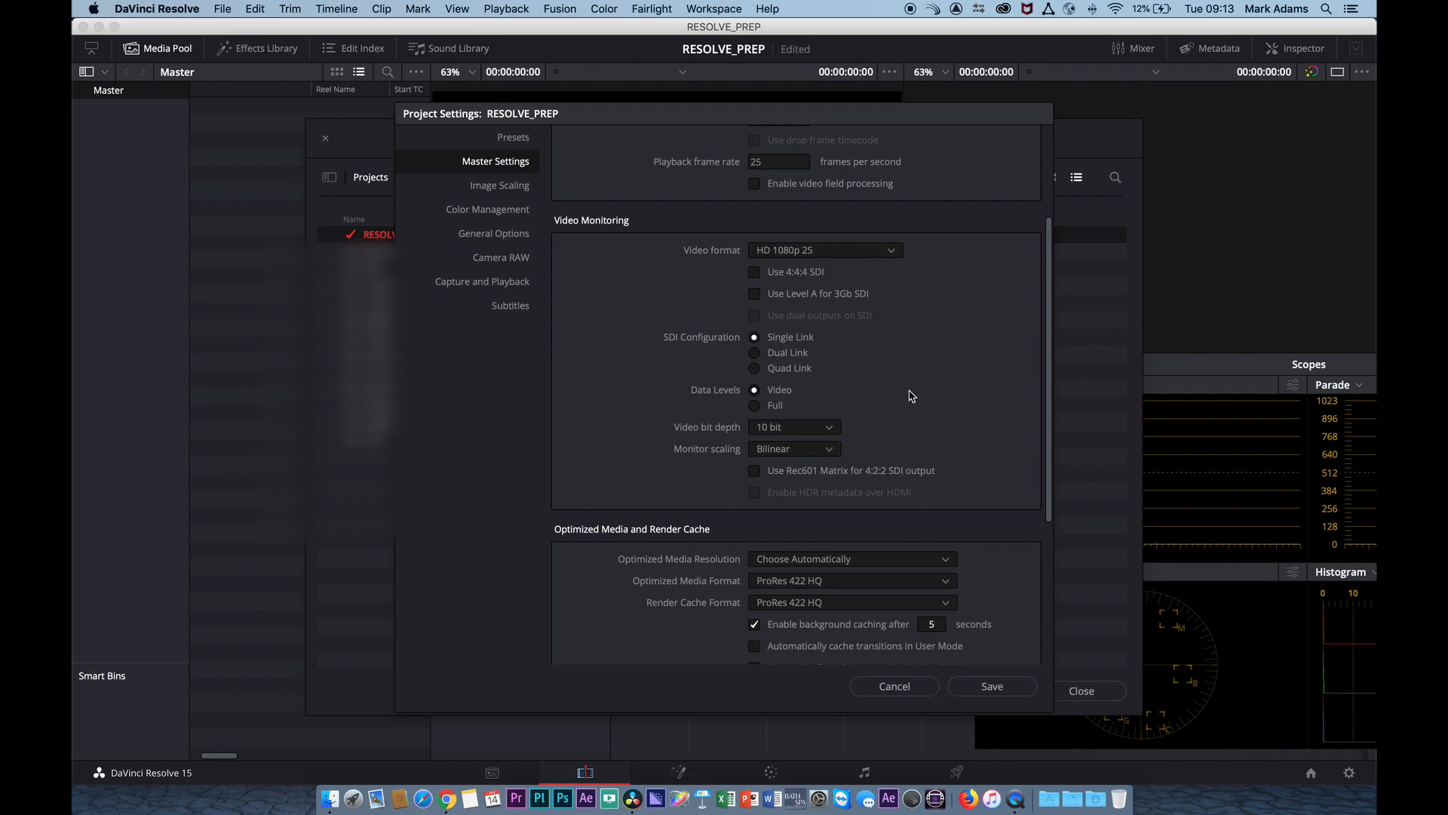
{"action": "scroll", "coordinate": [912, 395], "scroll_direction": "down", "scroll_amount": 3}
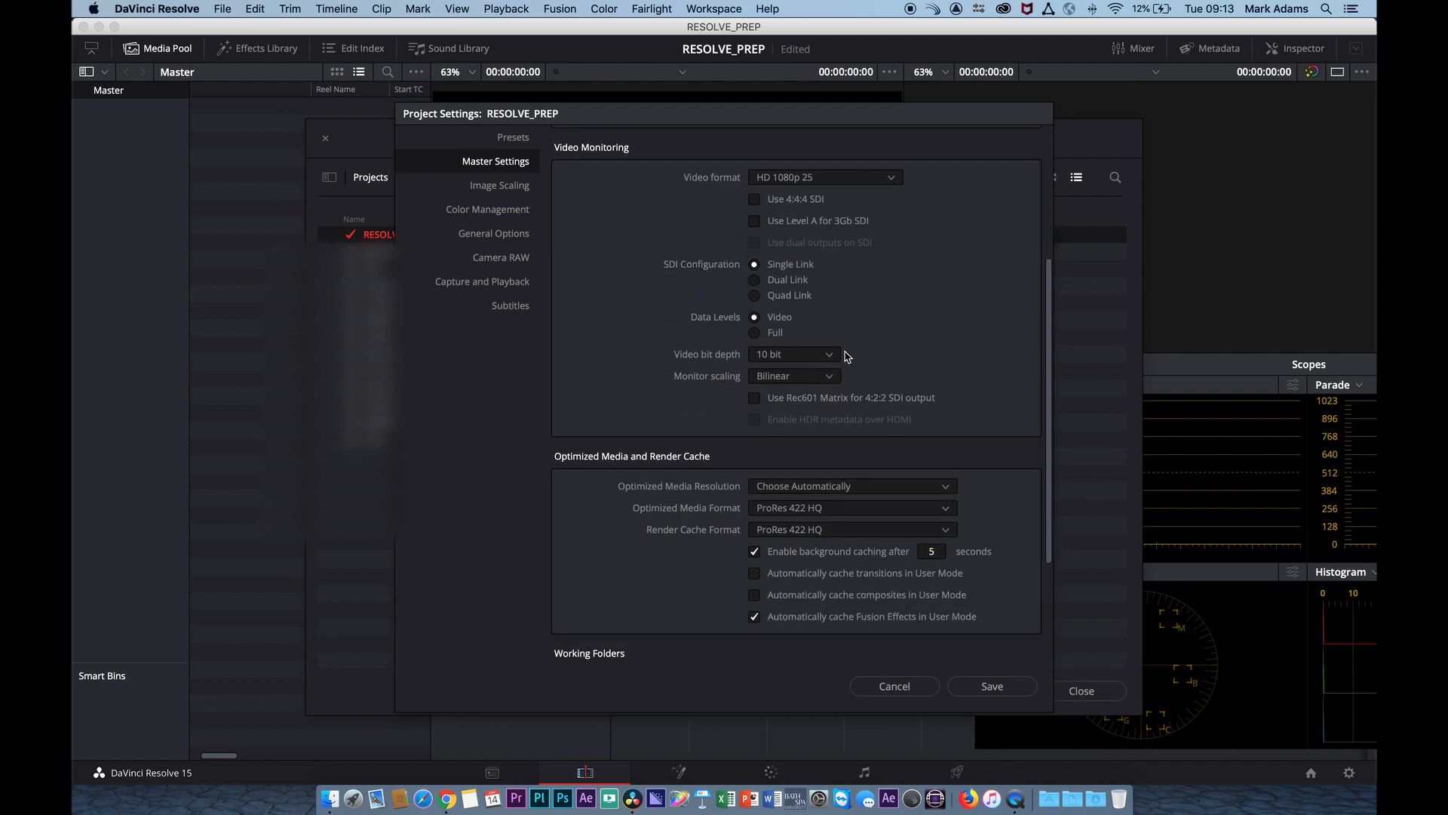
{"action": "scroll", "coordinate": [945, 320], "scroll_direction": "down", "scroll_amount": 2}
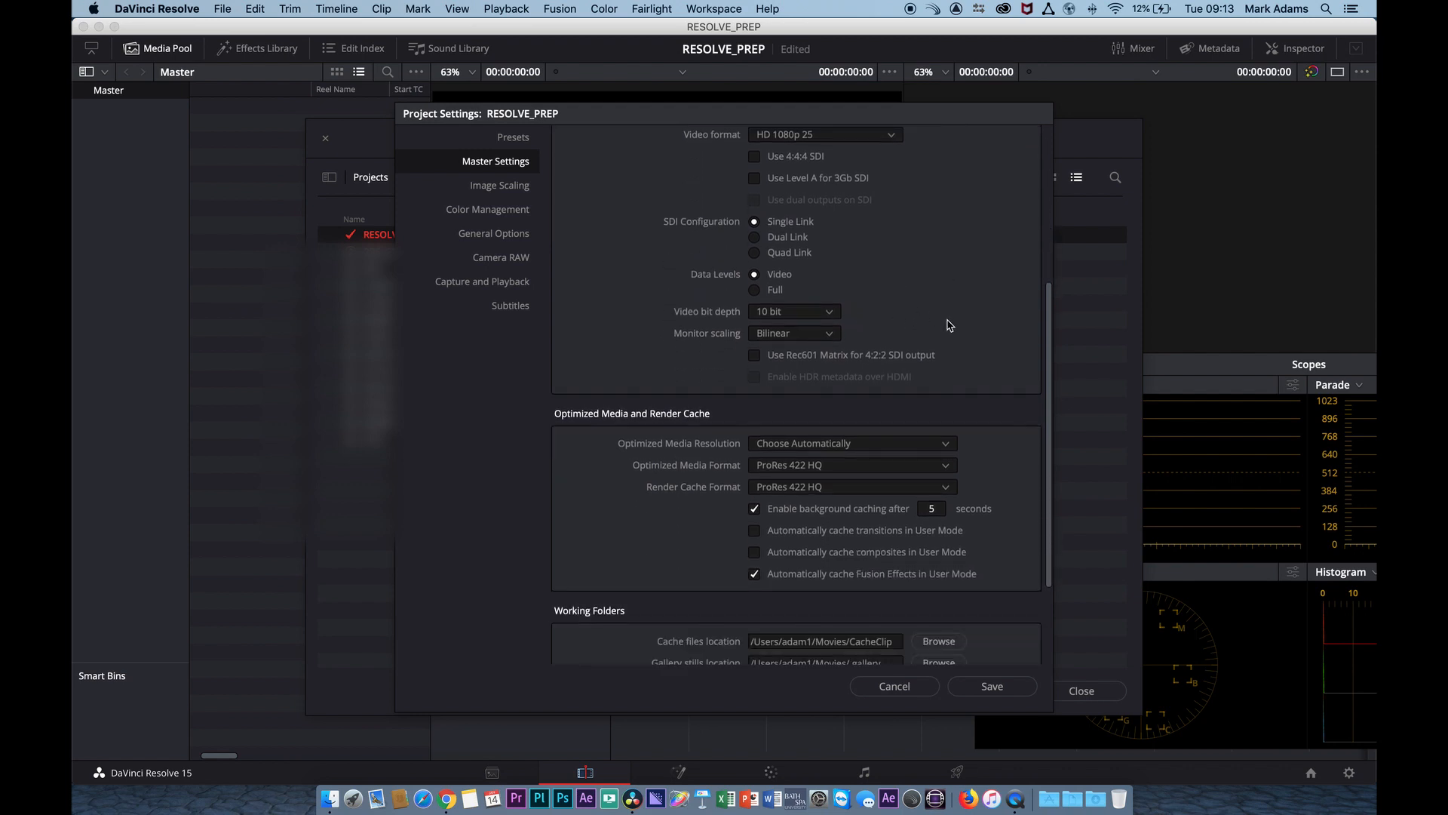
{"action": "scroll", "coordinate": [903, 305], "scroll_direction": "down", "scroll_amount": 6}
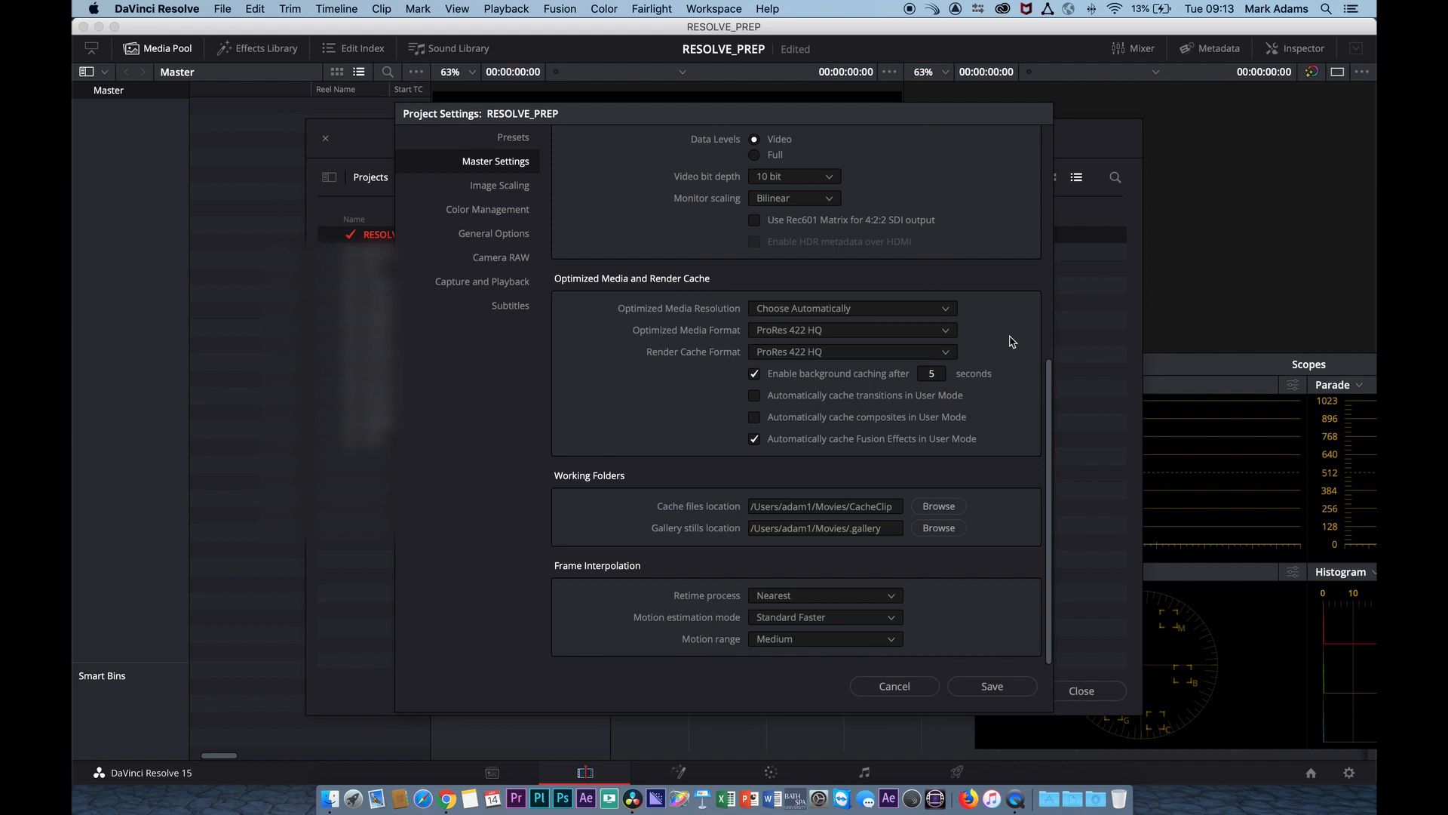
Step: Examine the Image Scaling, Color Management, General Options, Camera RAW and Capture and Playback settings, including the available video capture formats
{"action": "left_click", "coordinate": [482, 187]}
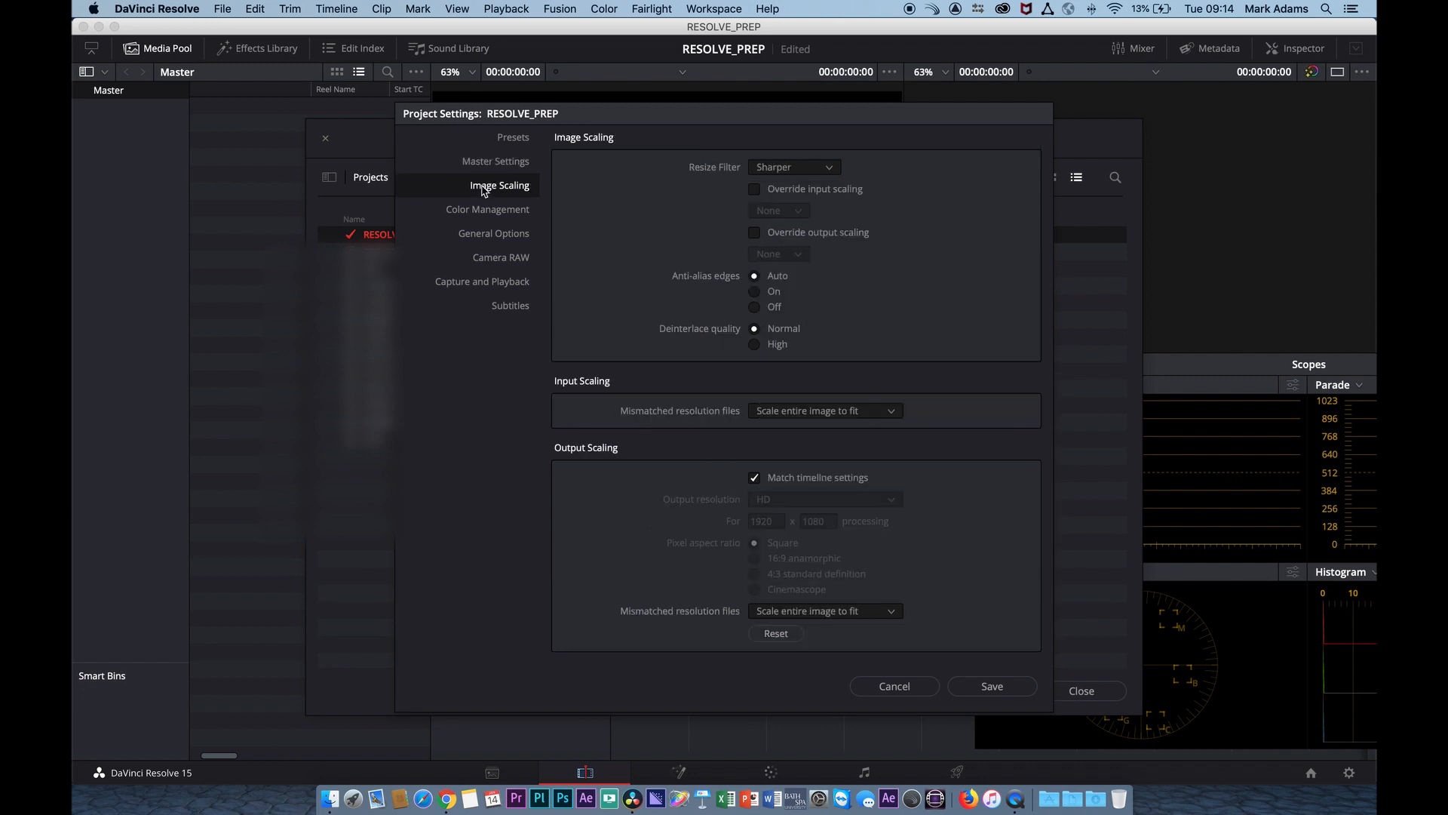
{"action": "left_click", "coordinate": [803, 164]}
{"action": "left_click", "coordinate": [956, 217]}
{"action": "left_click", "coordinate": [511, 216]}
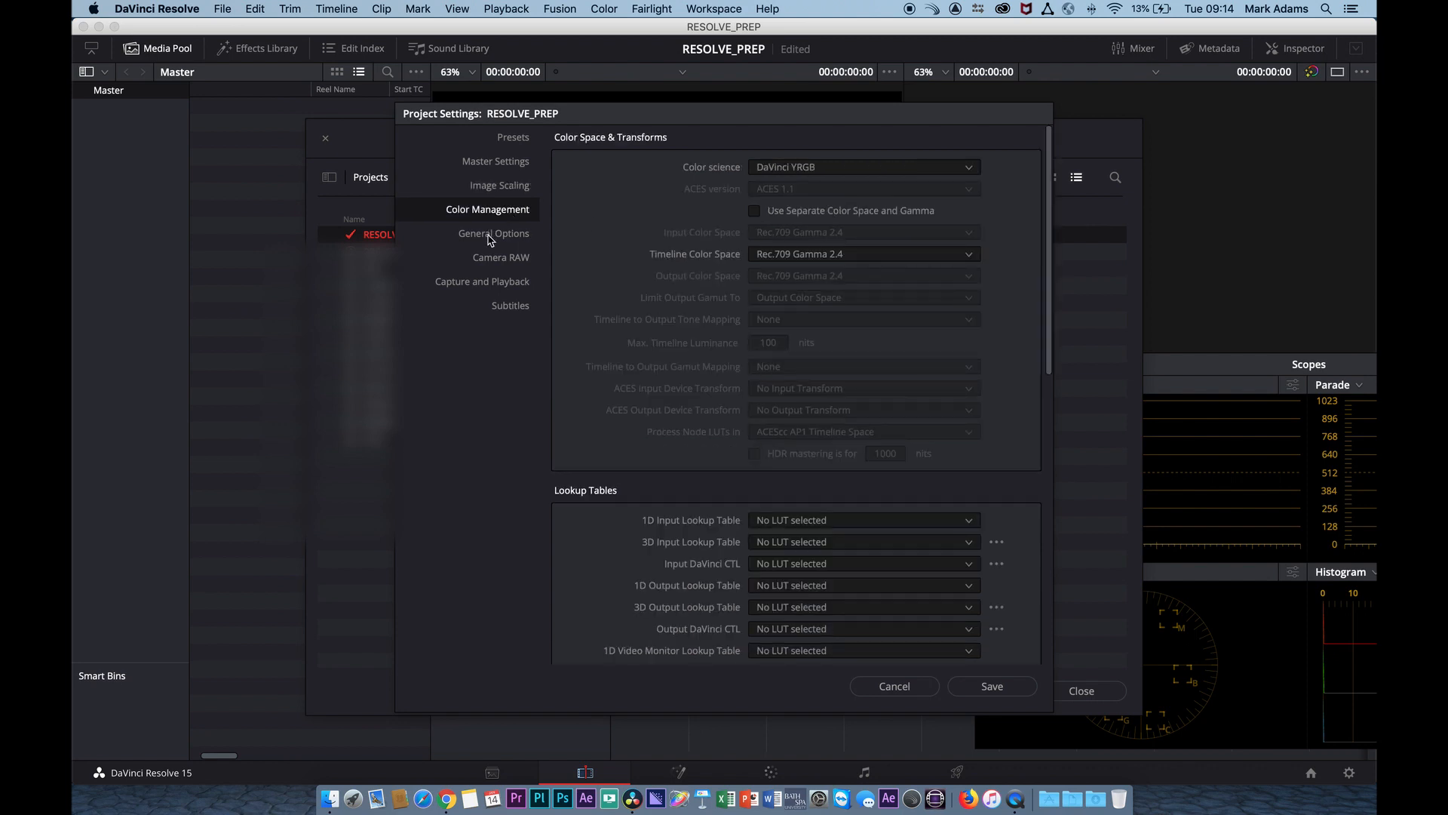
{"action": "left_click", "coordinate": [492, 235]}
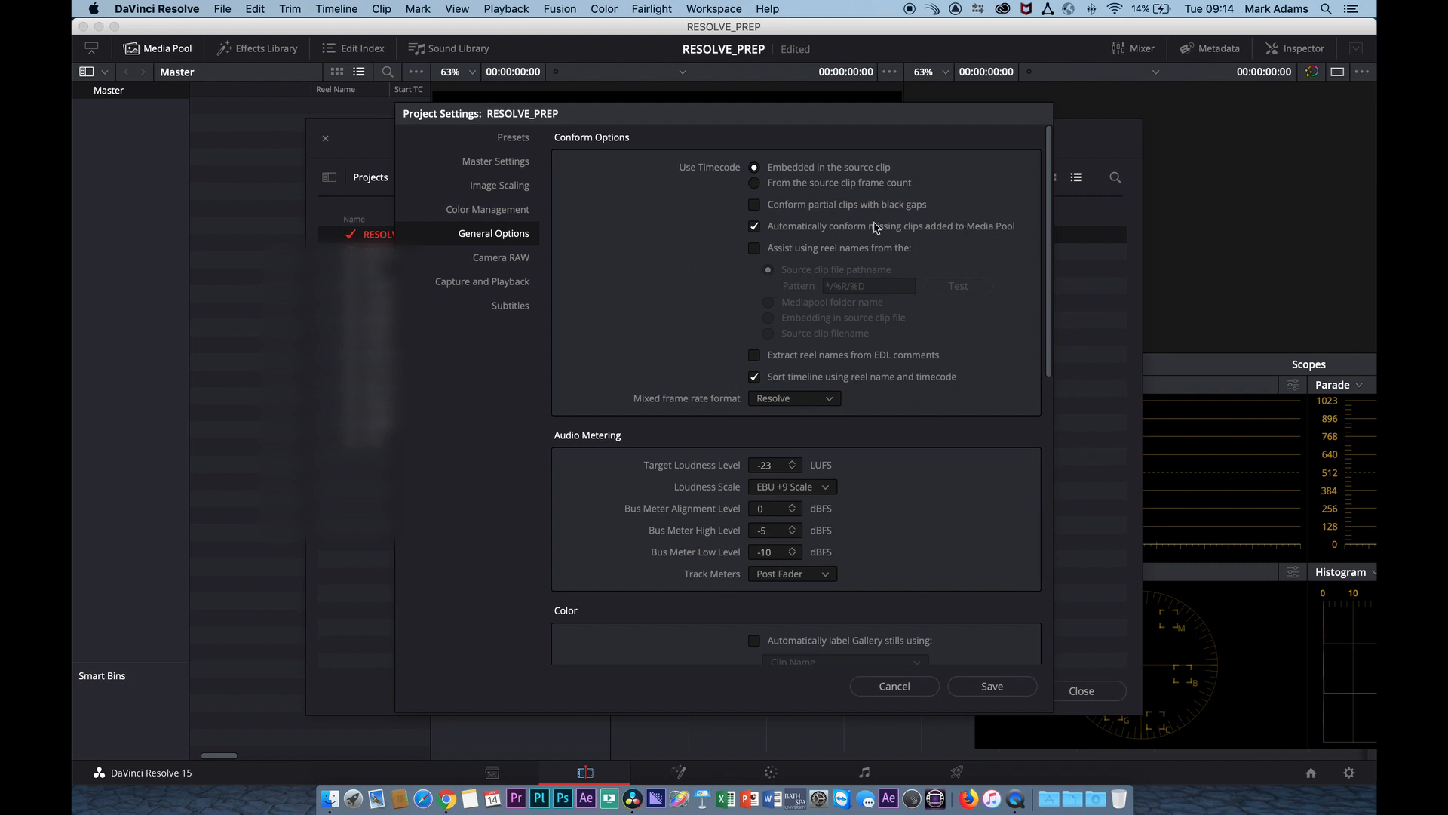
{"action": "scroll", "coordinate": [614, 297], "scroll_direction": "down", "scroll_amount": 5}
{"action": "left_click", "coordinate": [503, 261]}
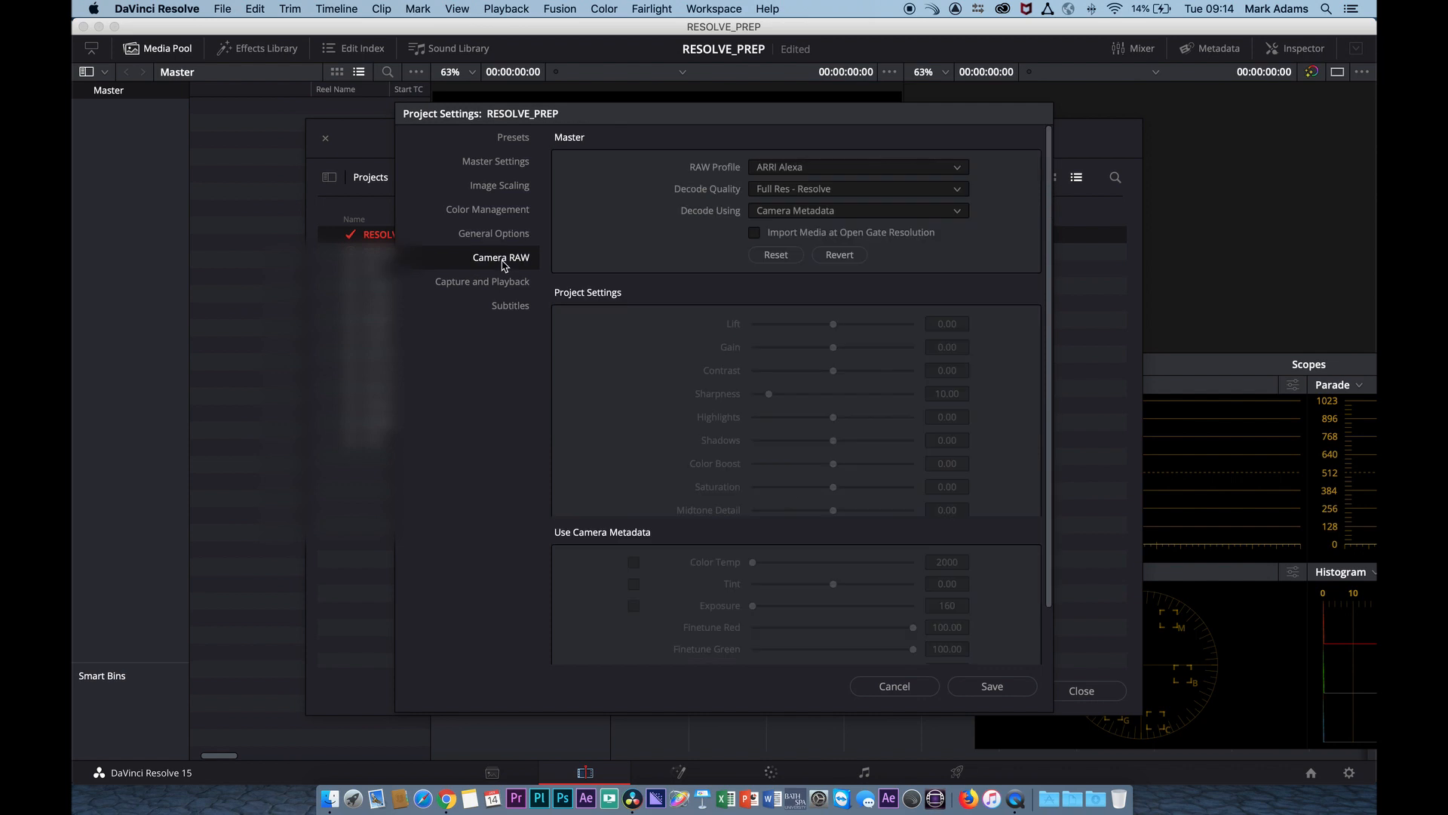
{"action": "left_click", "coordinate": [510, 284]}
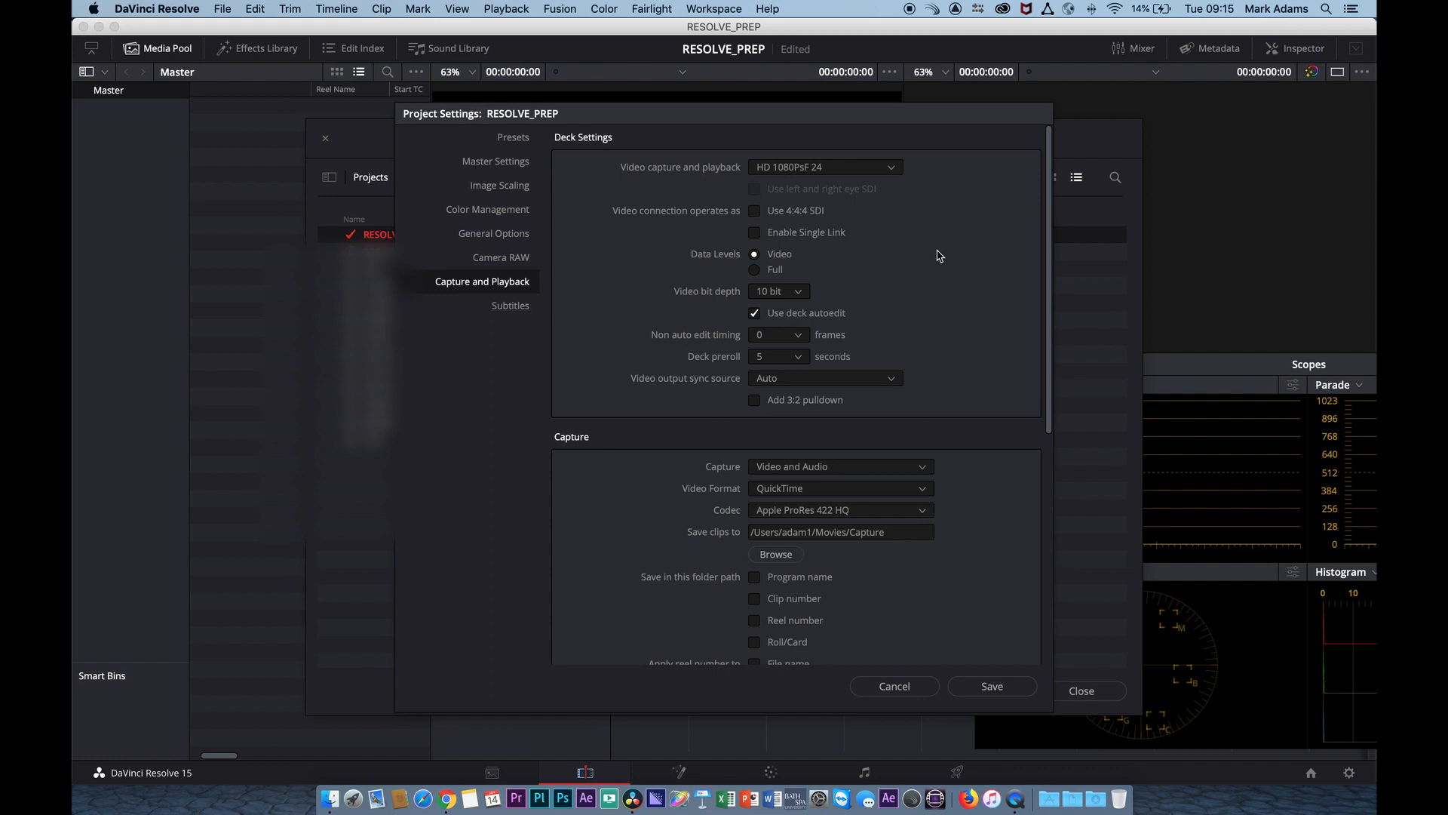
{"action": "left_click", "coordinate": [895, 169]}
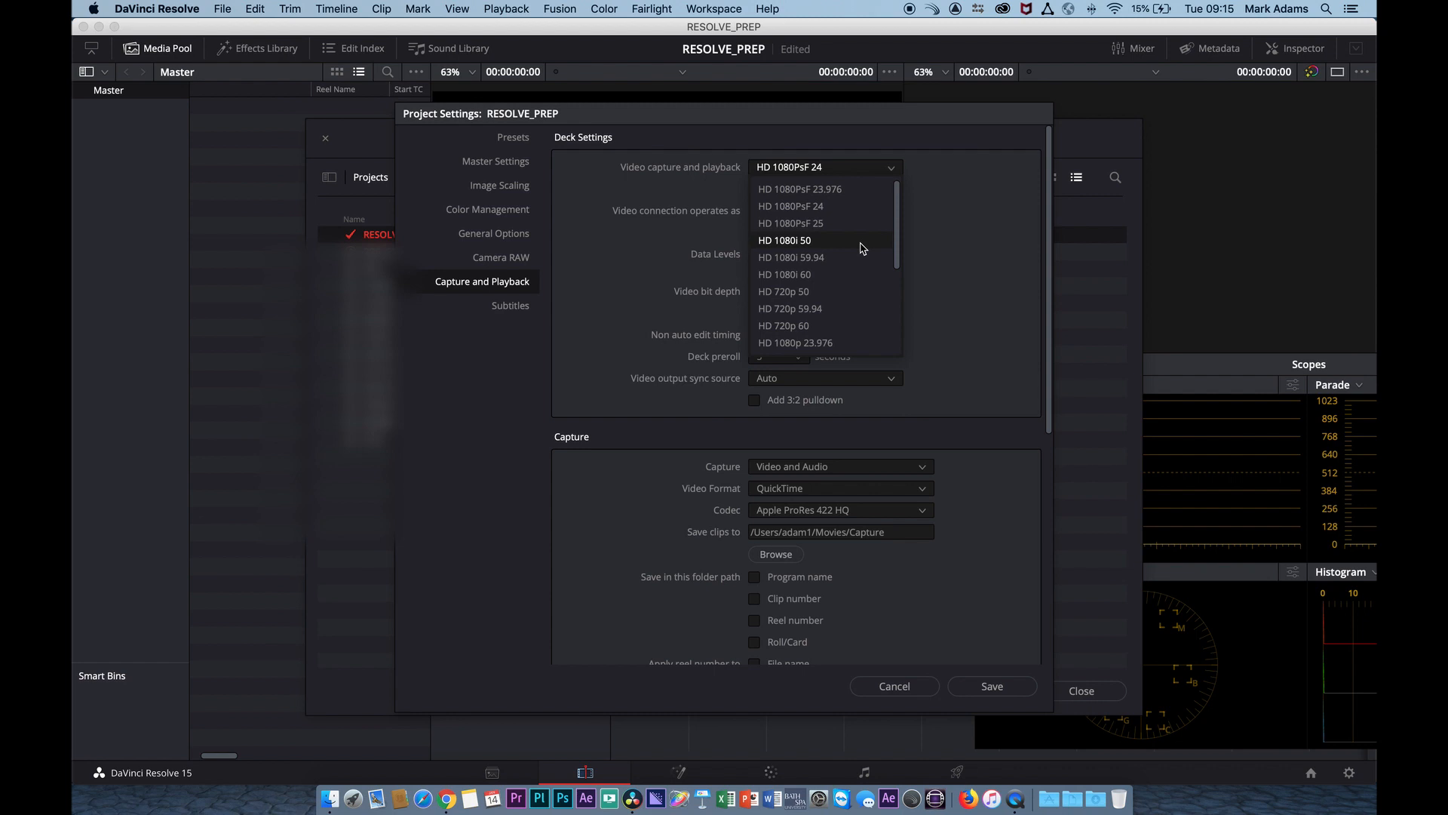
Step: Save the current project configuration as a preset named HD_1080_p_25_UPDATE, applying the configuration to the system
{"action": "left_click", "coordinate": [520, 140]}
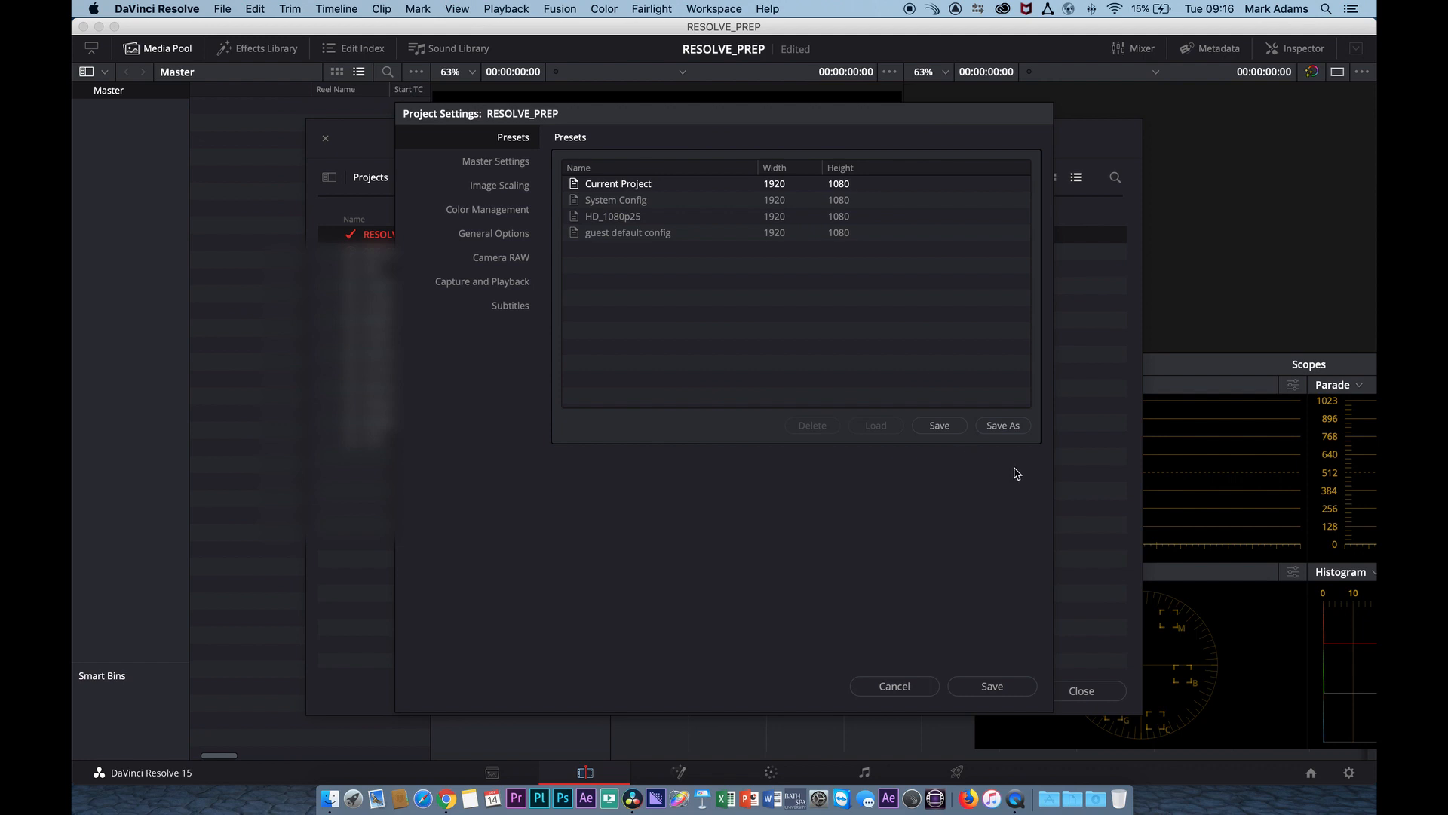
{"action": "left_click", "coordinate": [1006, 427]}
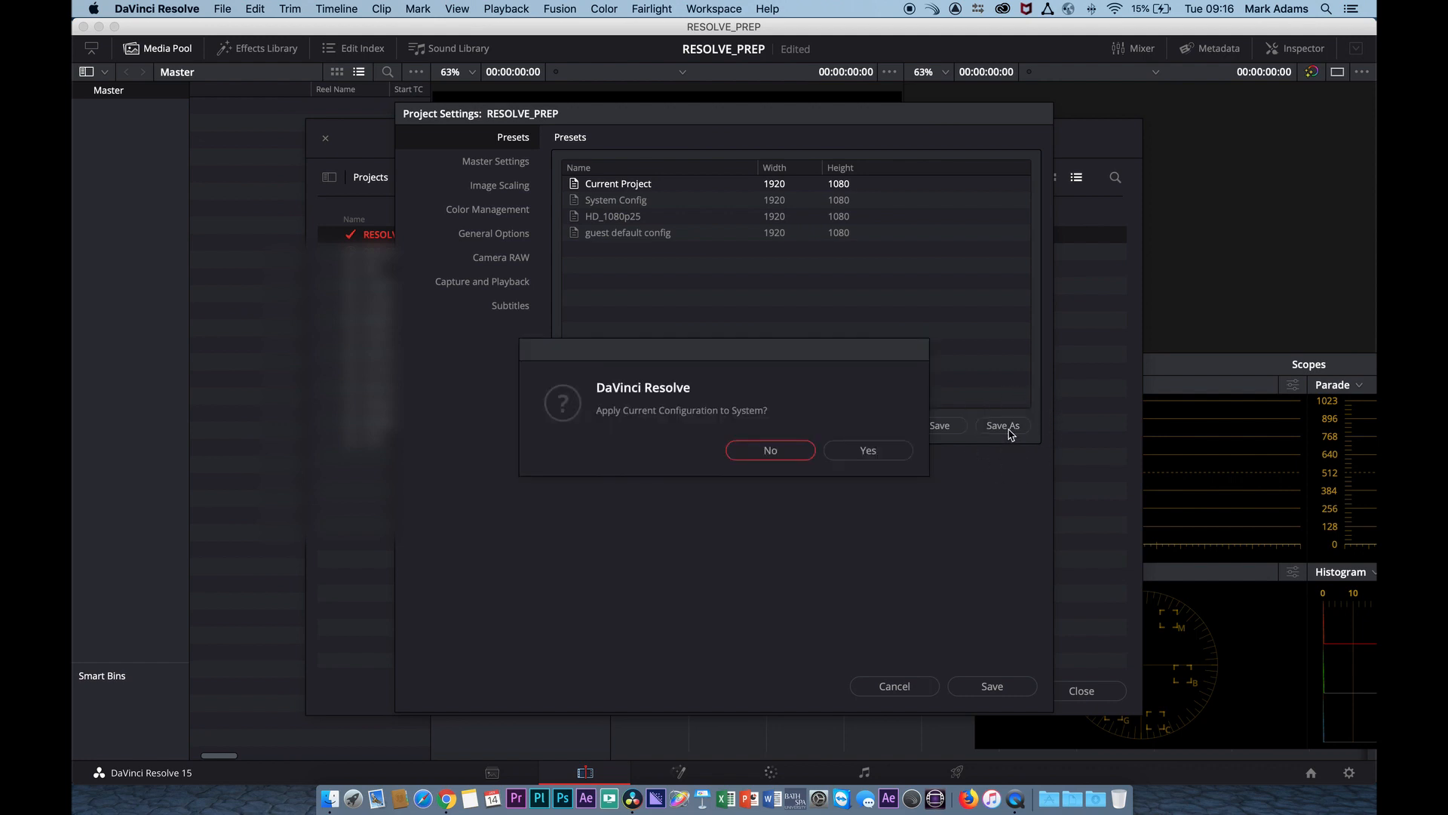
{"action": "left_click", "coordinate": [861, 457]}
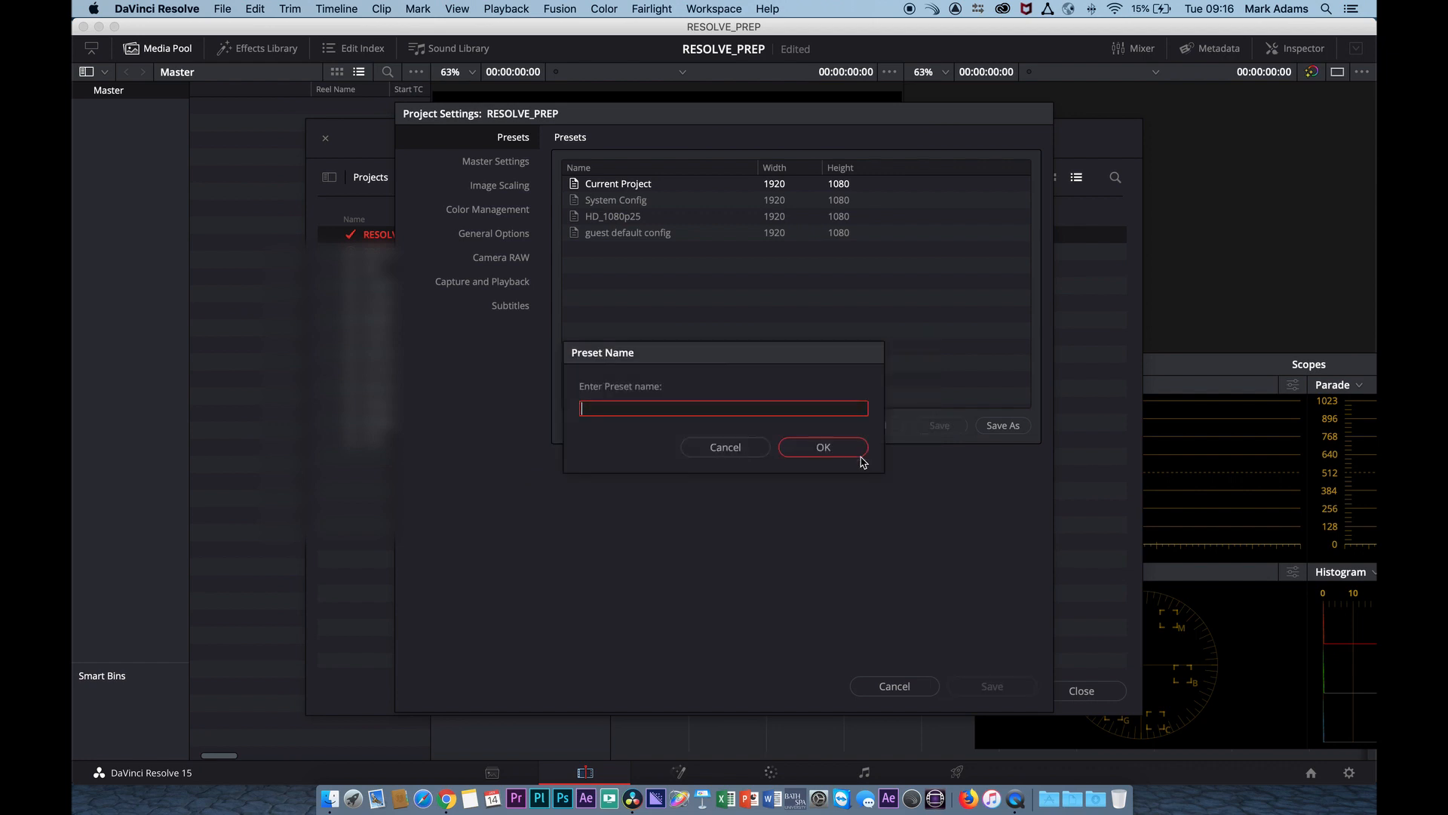
{"action": "type", "text": "HD_1080_p_25_UPDATE"}
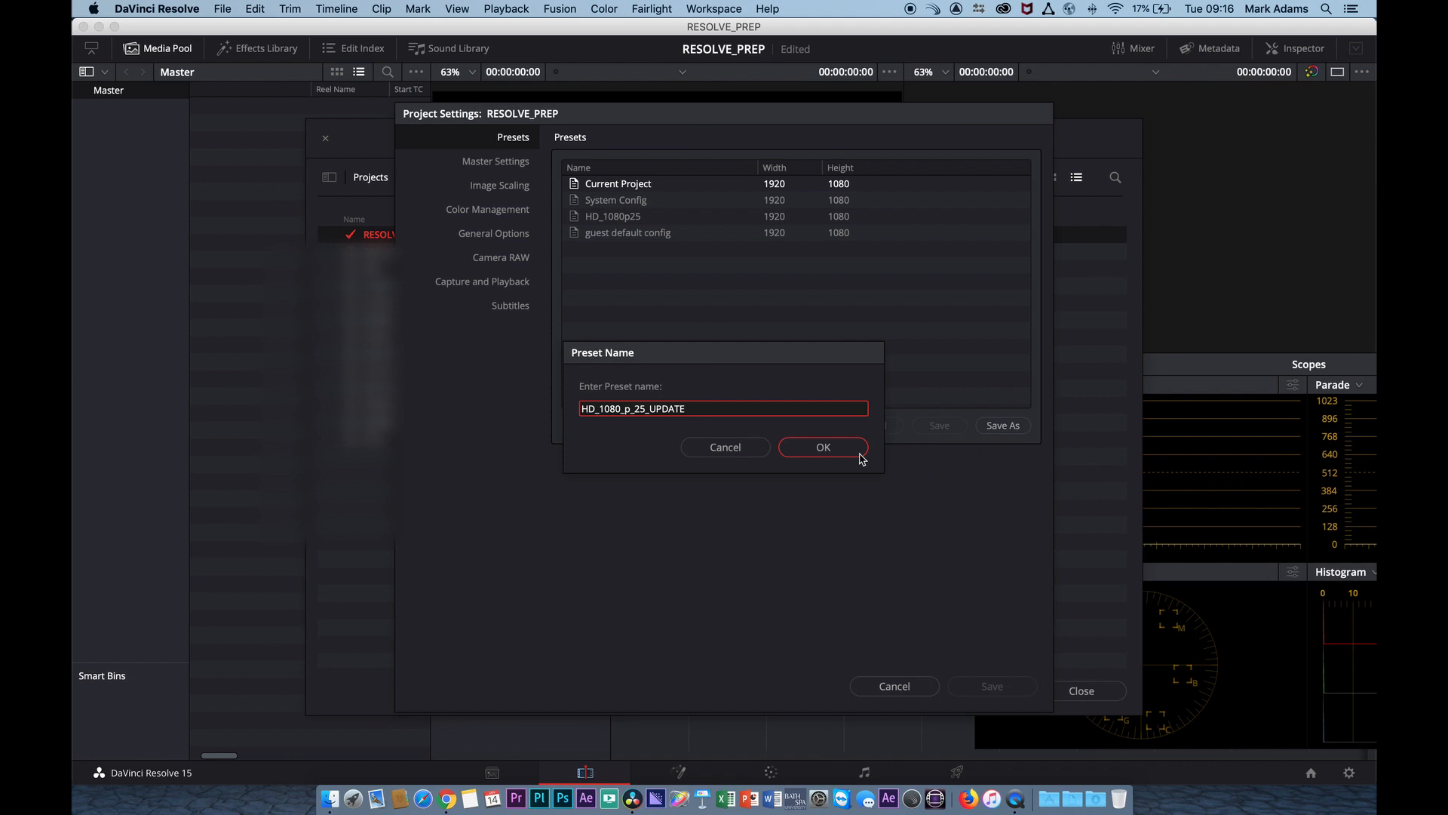
{"action": "left_click", "coordinate": [860, 453]}
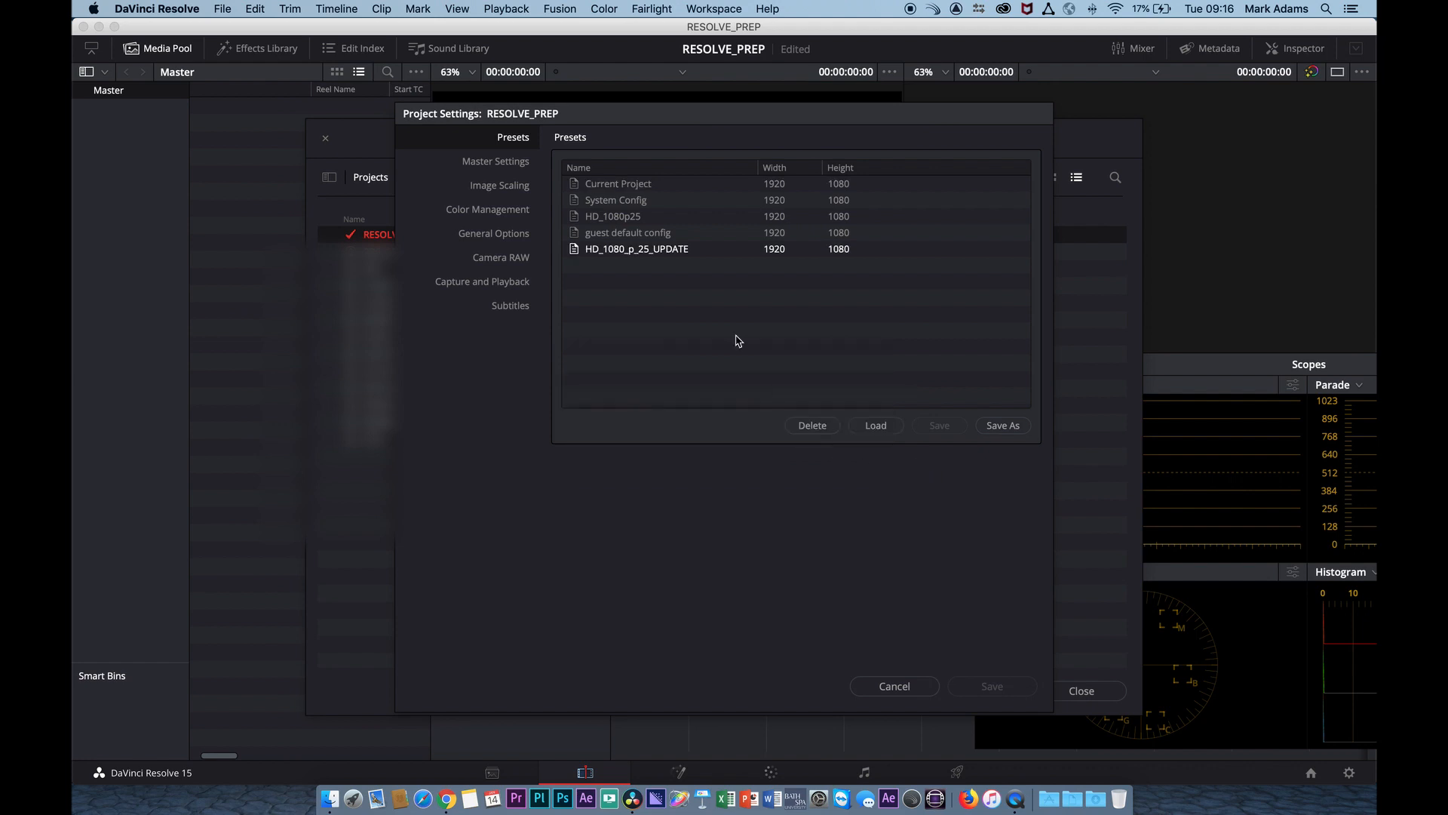
Step: Load the HD_1080_p_25_UPDATE preset into the current project and close the project settings
{"action": "left_click", "coordinate": [876, 426]}
{"action": "left_click", "coordinate": [651, 256]}
{"action": "left_click", "coordinate": [875, 425]}
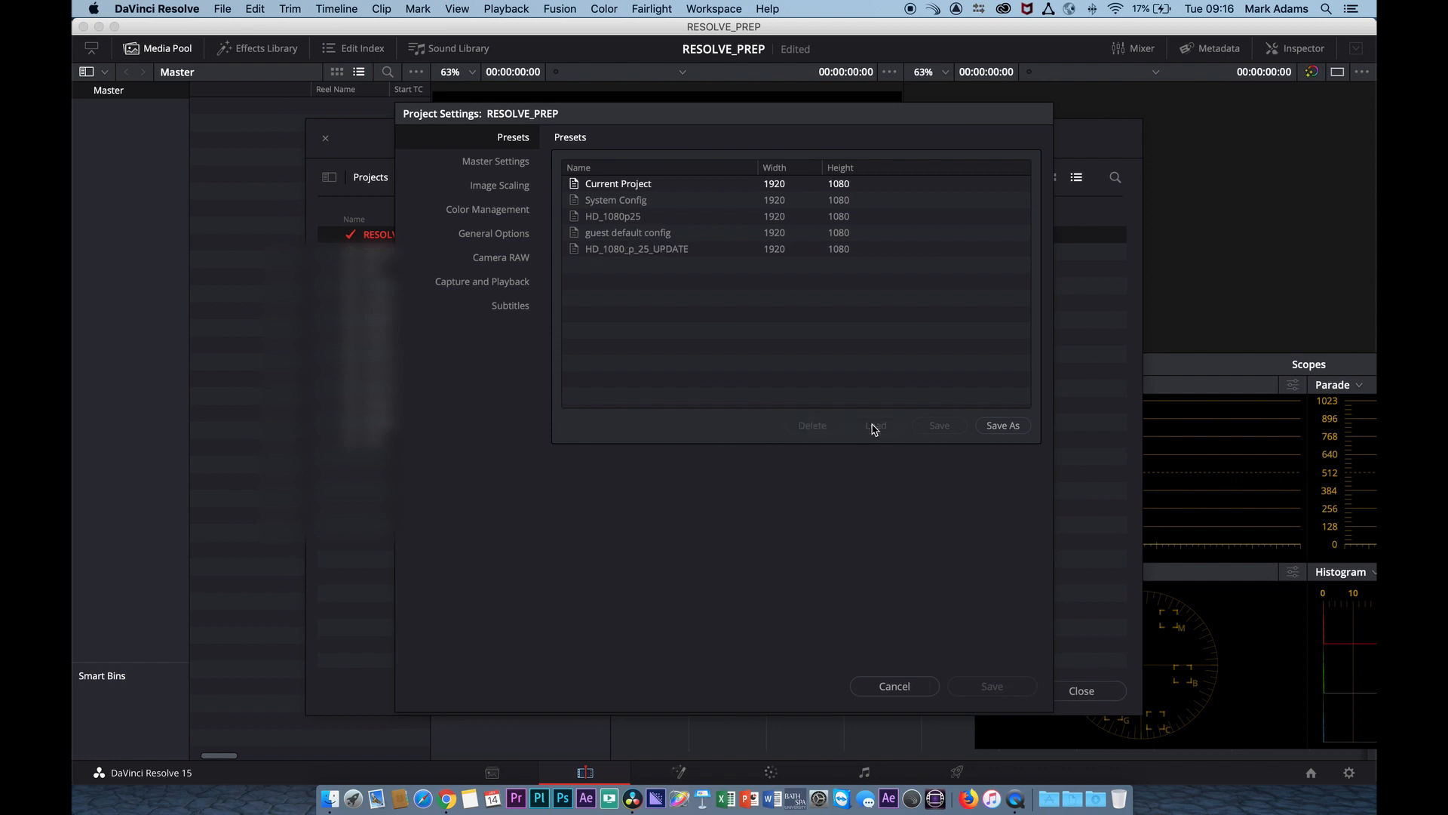
{"action": "left_click", "coordinate": [894, 687]}
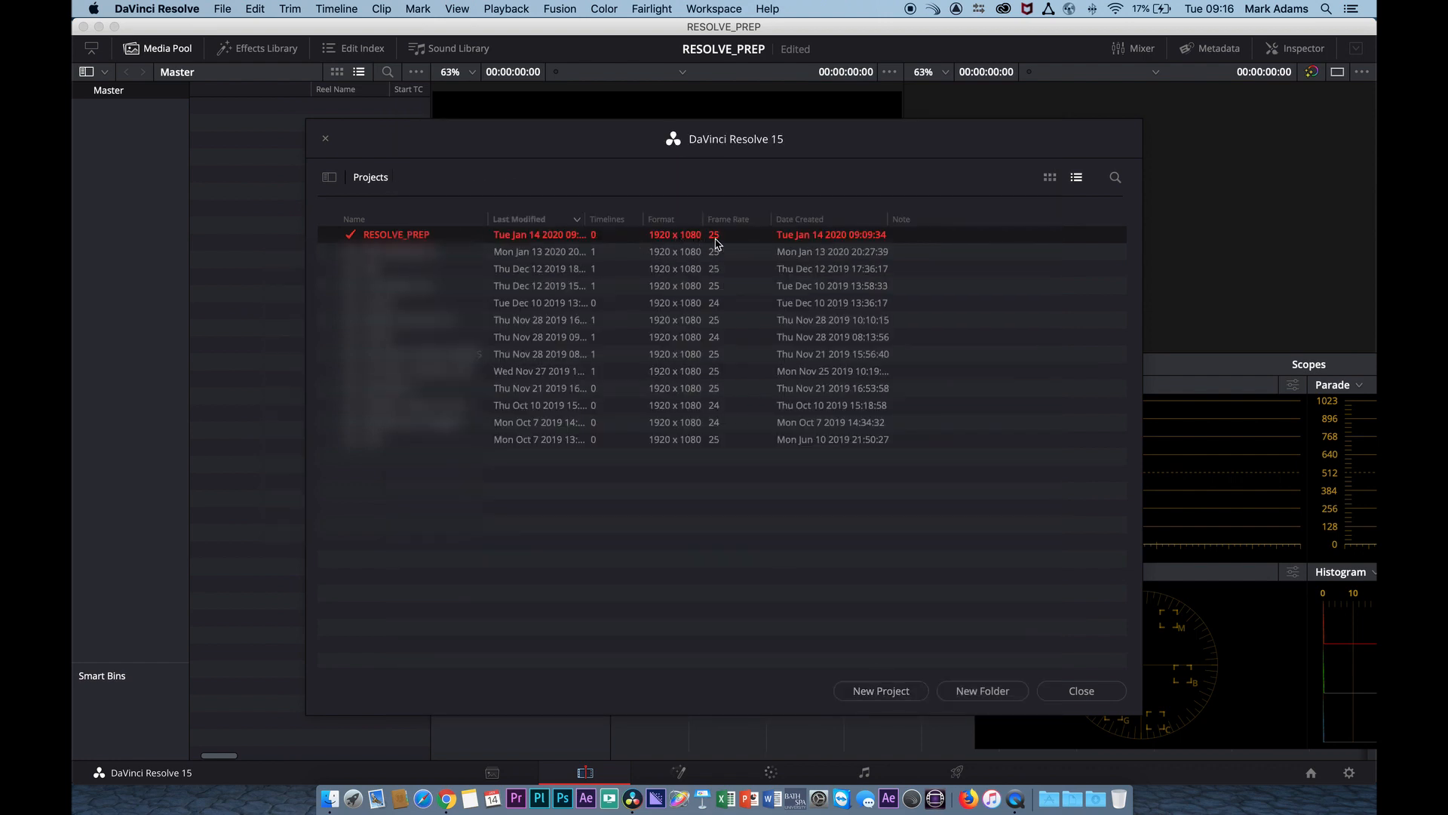
Step: Open the RESOLVE_PREP project and look through its Media, Edit, Fusion and Fairlight pages, ending on the Media page
{"action": "double_click", "coordinate": [383, 240]}
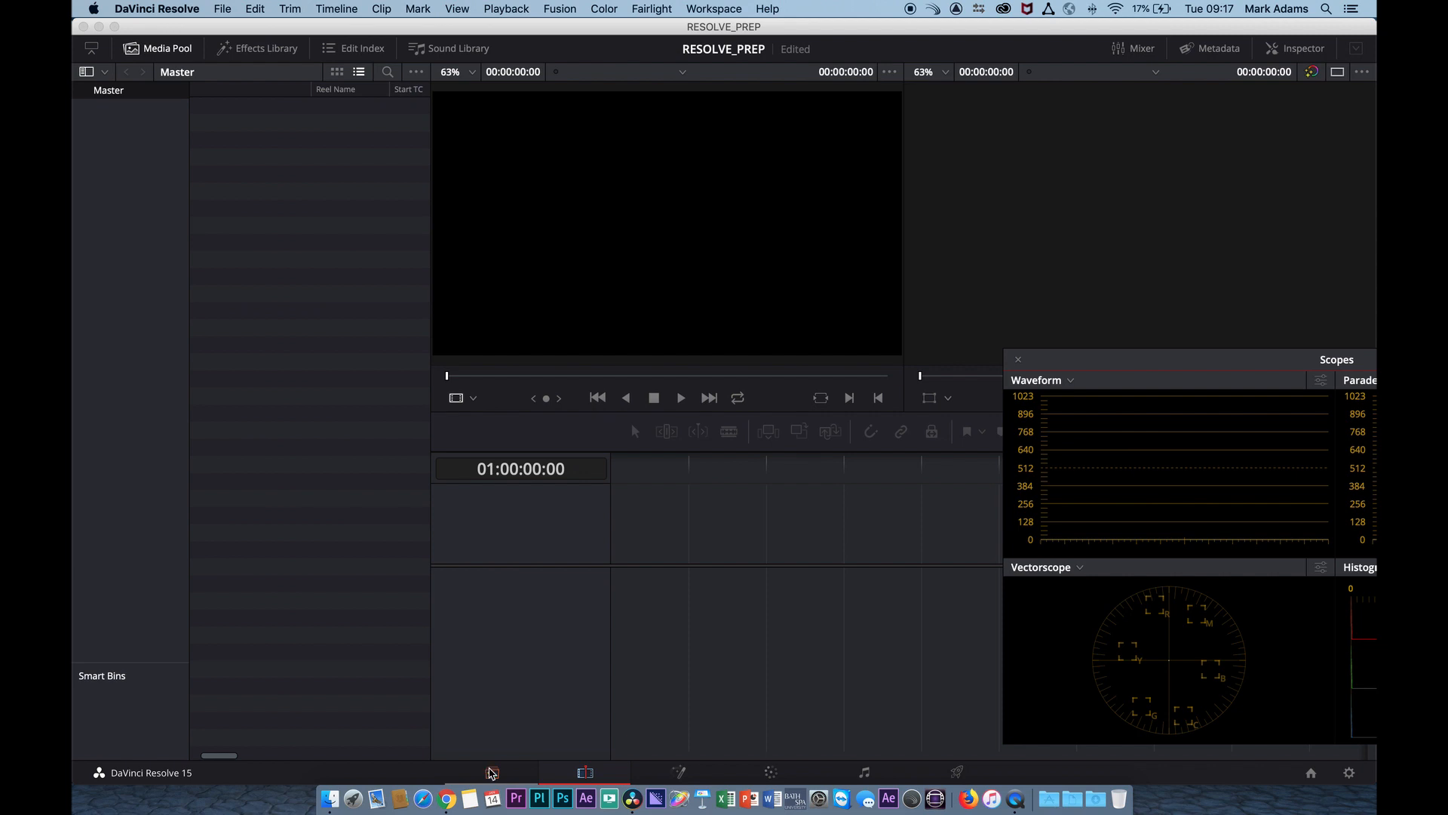
{"action": "left_click", "coordinate": [494, 773]}
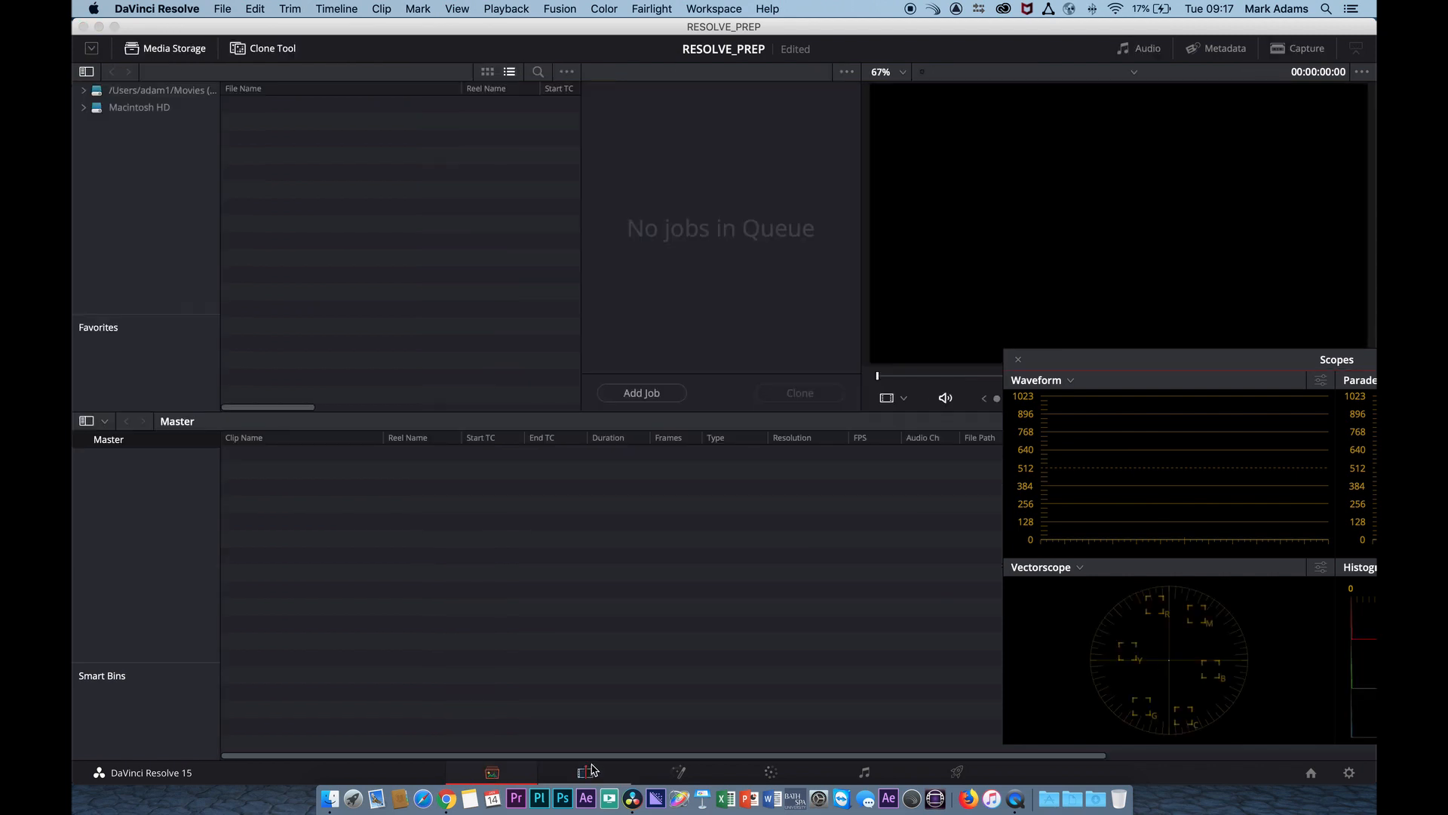
{"action": "left_click", "coordinate": [587, 773]}
{"action": "left_click", "coordinate": [679, 772]}
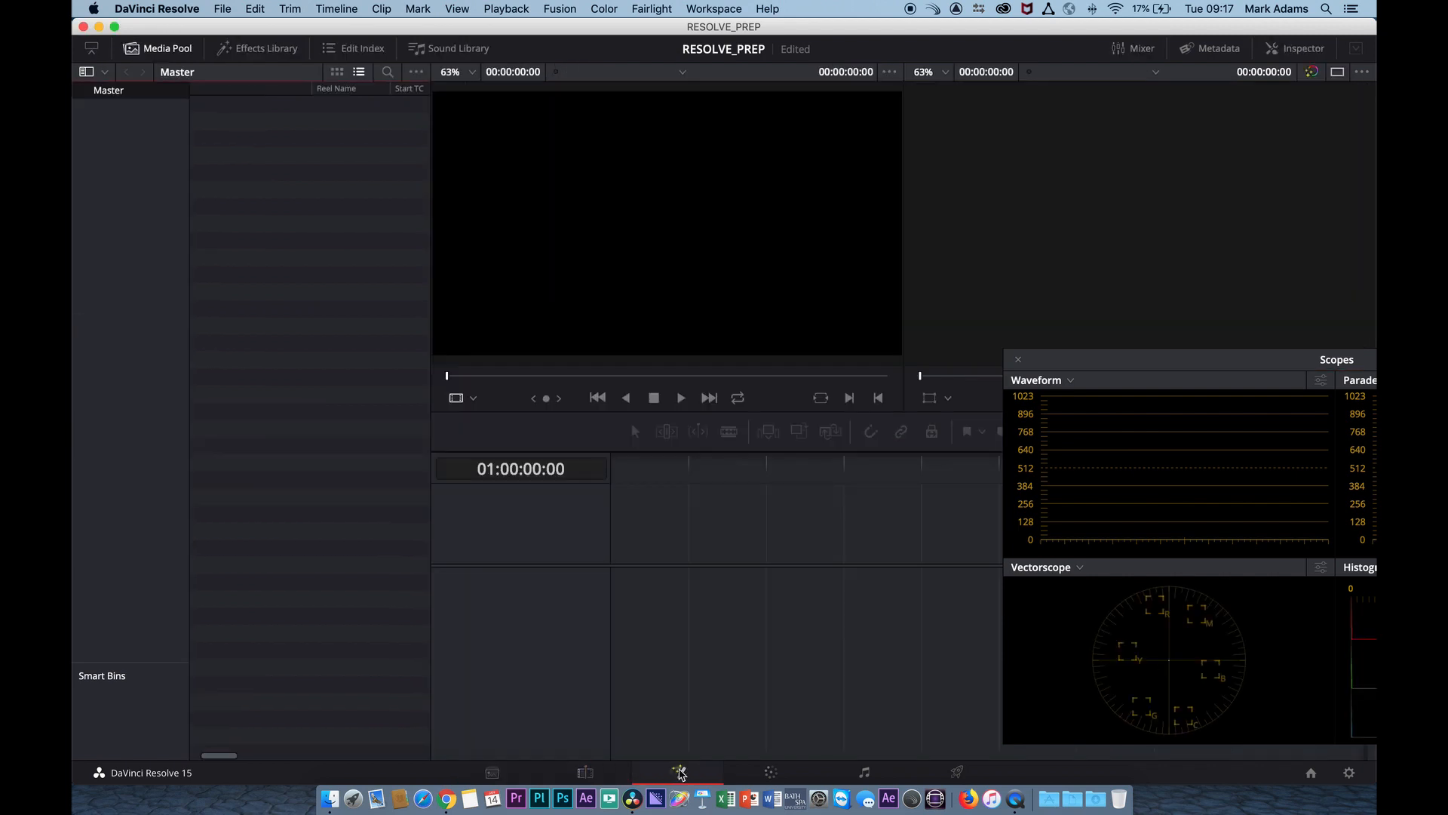
{"action": "left_click", "coordinate": [865, 774]}
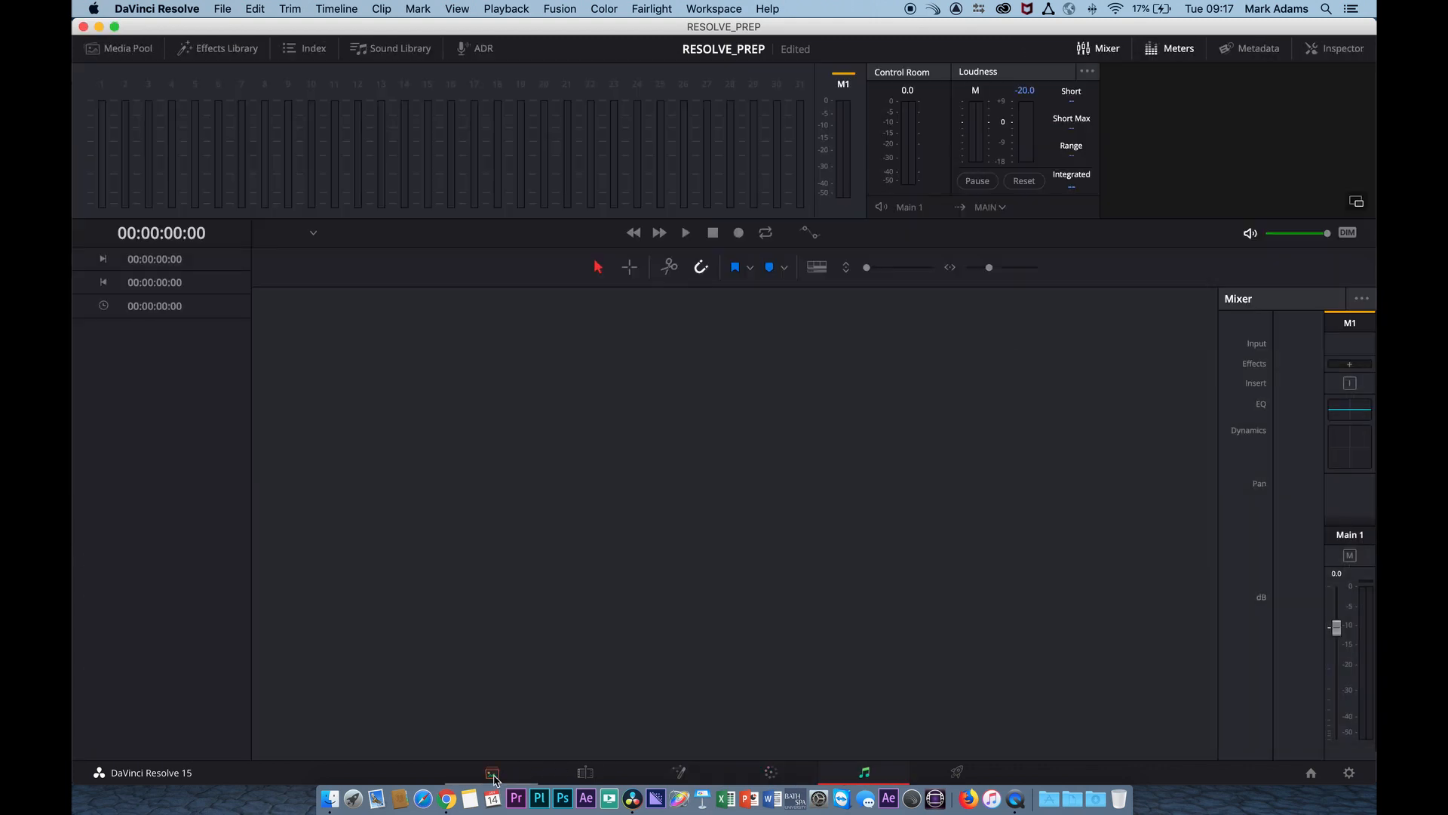
{"action": "left_click", "coordinate": [492, 775]}
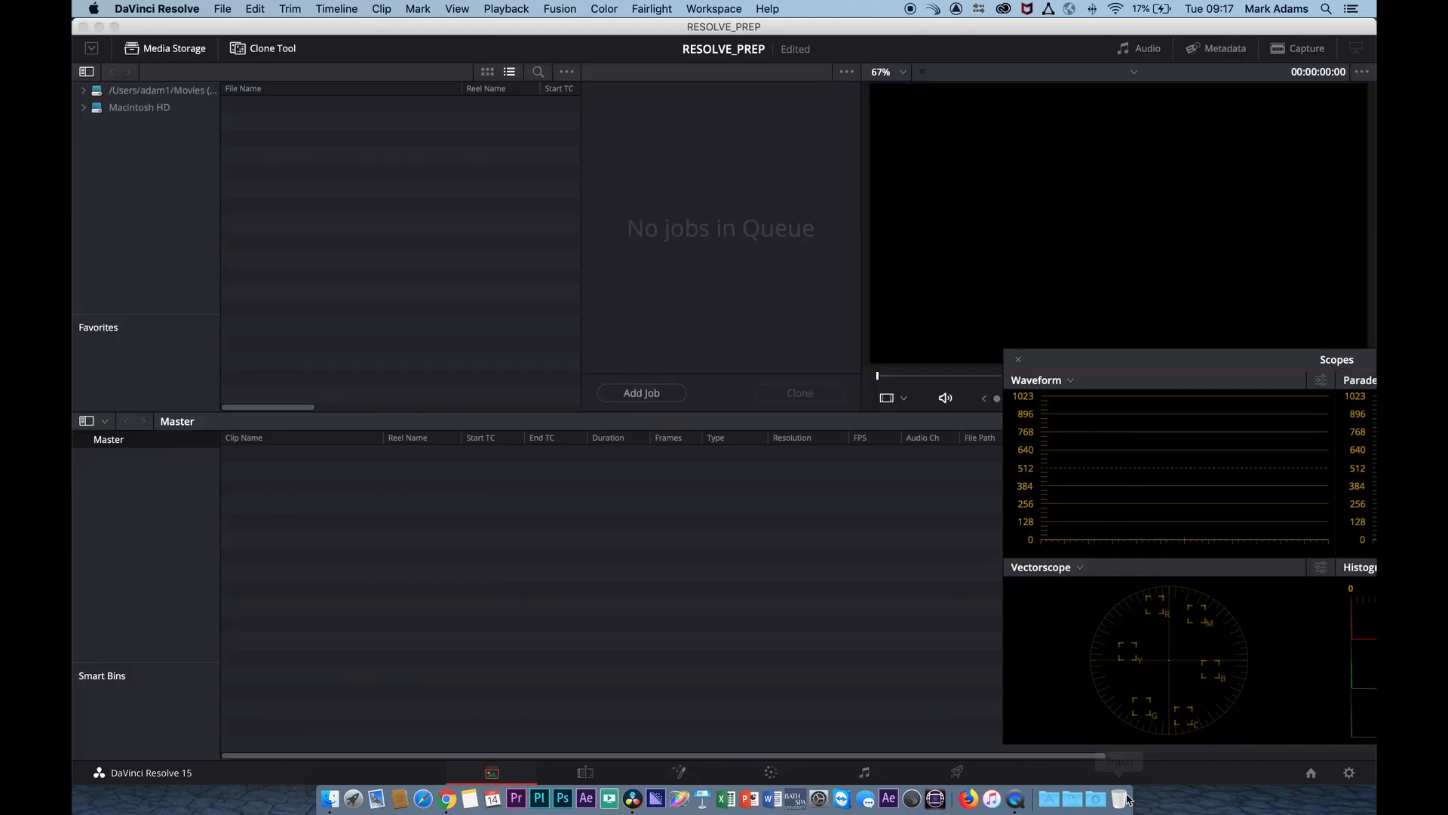
Step: Shrink the macOS Dock and examine the Media, Edit, Fusion, Color, Fairlight and Deliver pages in turn
{"action": "left_click_drag", "start_coordinate": [1032, 798], "coordinate": [1033, 805]}
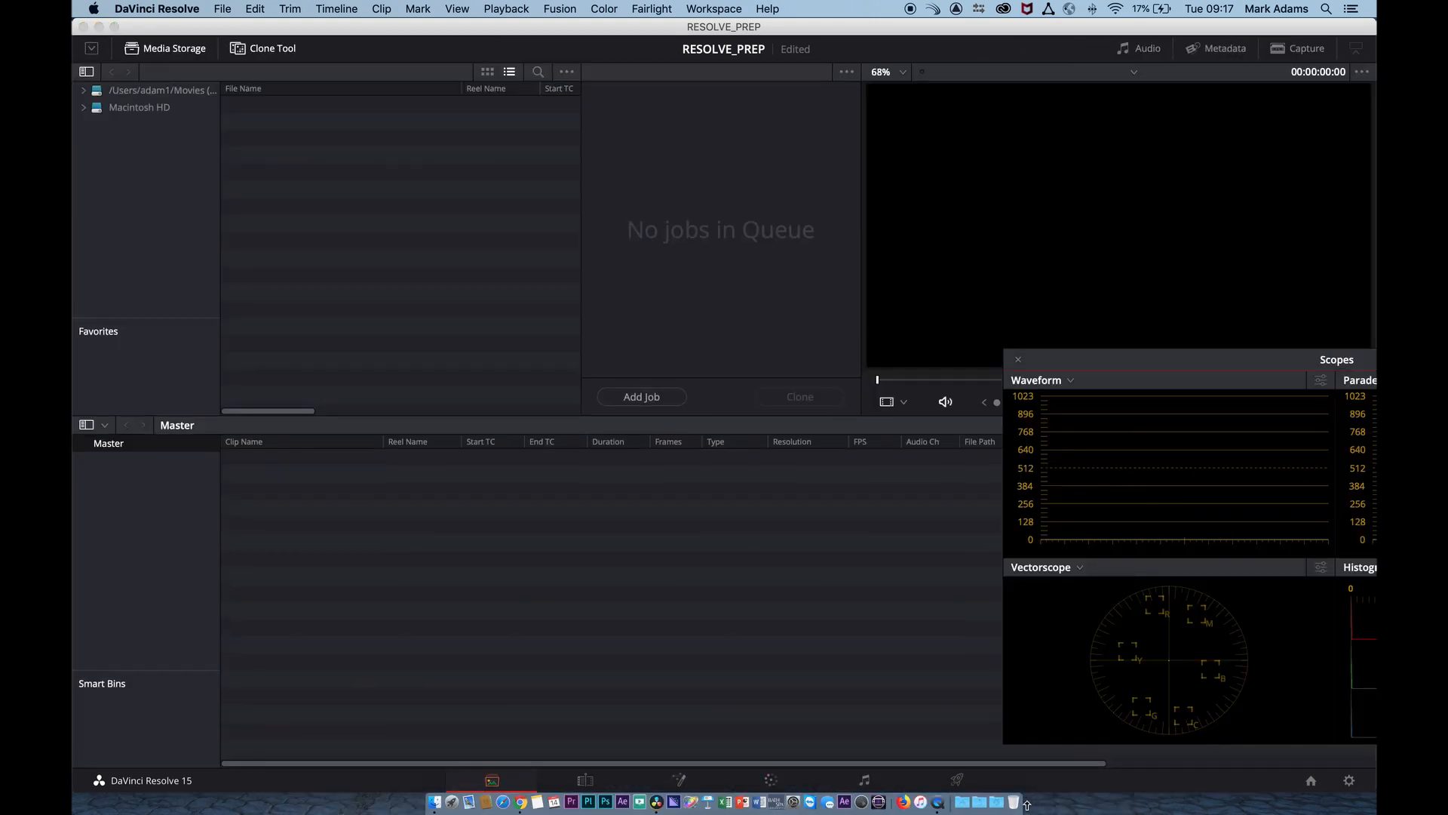
{"action": "left_click", "coordinate": [494, 784]}
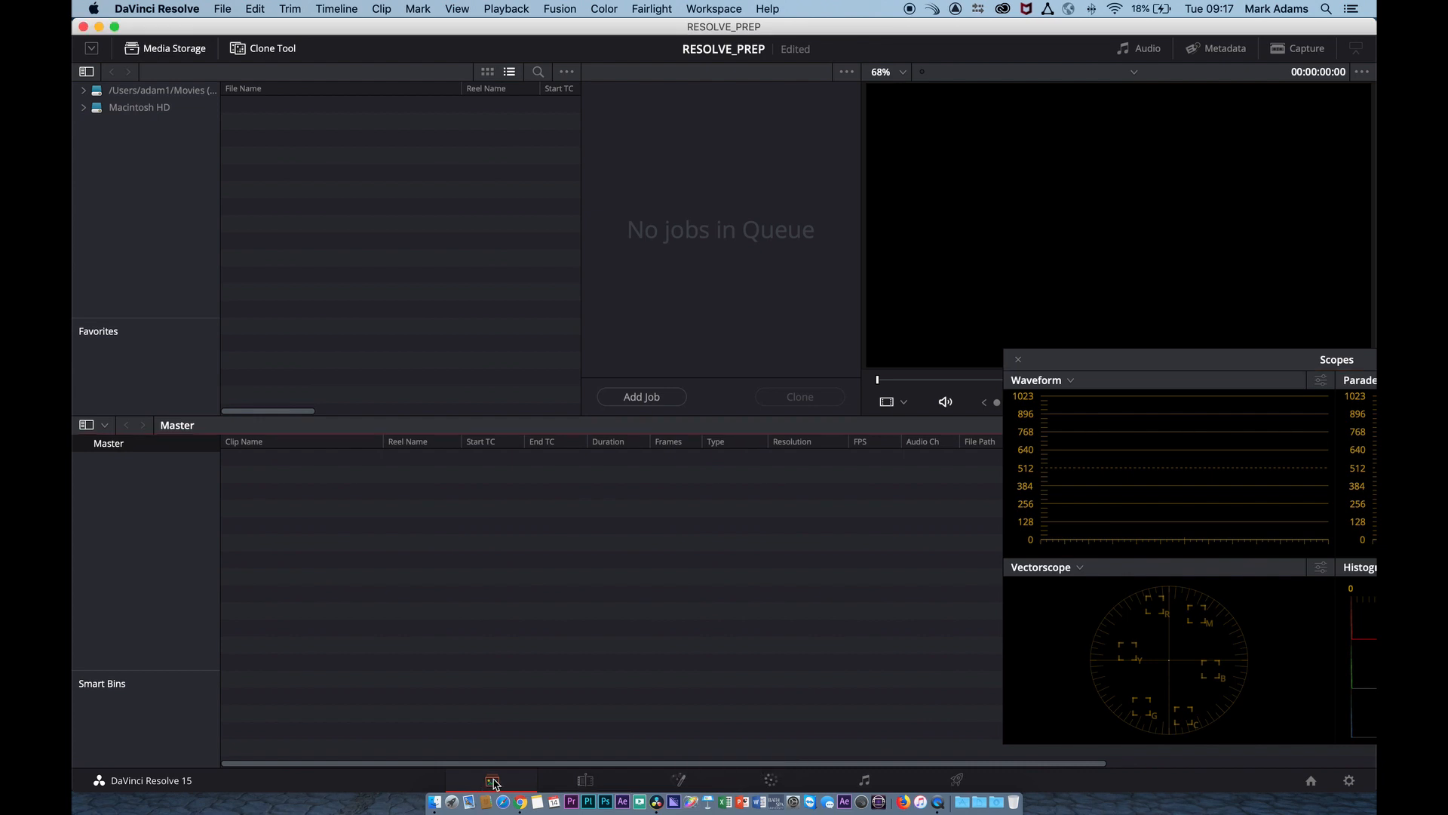
{"action": "left_click", "coordinate": [585, 782]}
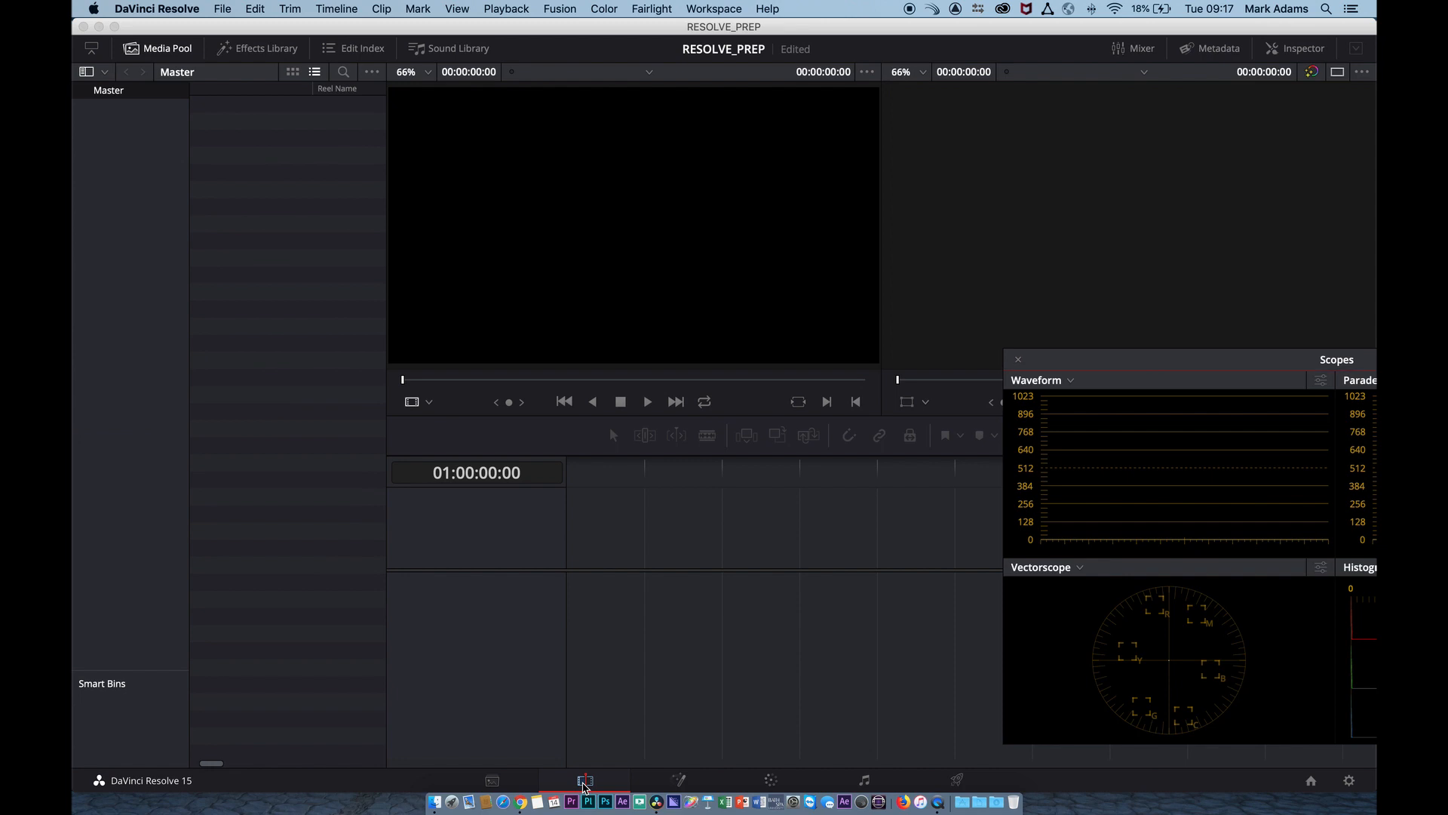
{"action": "left_click", "coordinate": [679, 781]}
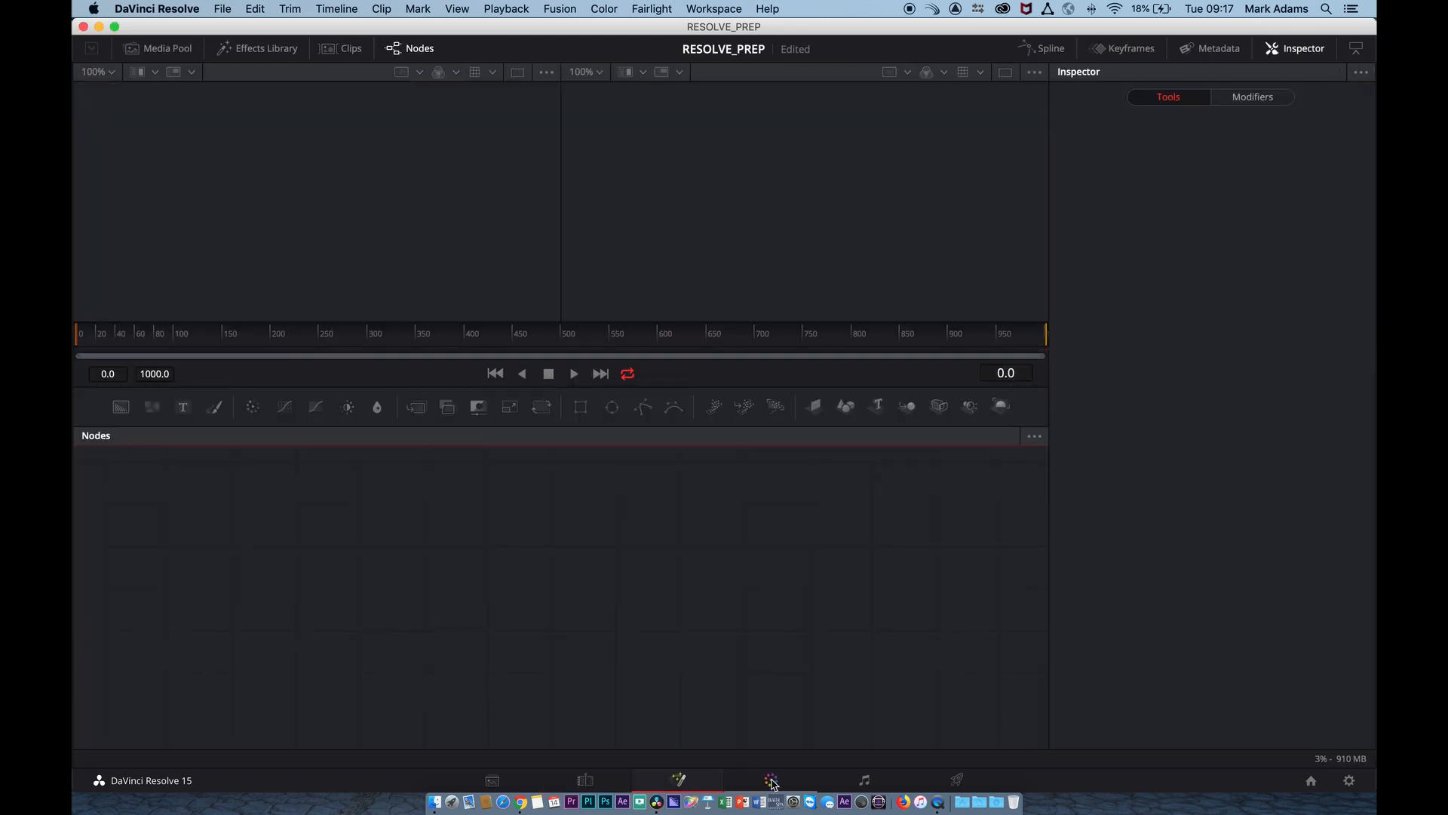
{"action": "left_click", "coordinate": [771, 781]}
{"action": "left_click", "coordinate": [864, 782]}
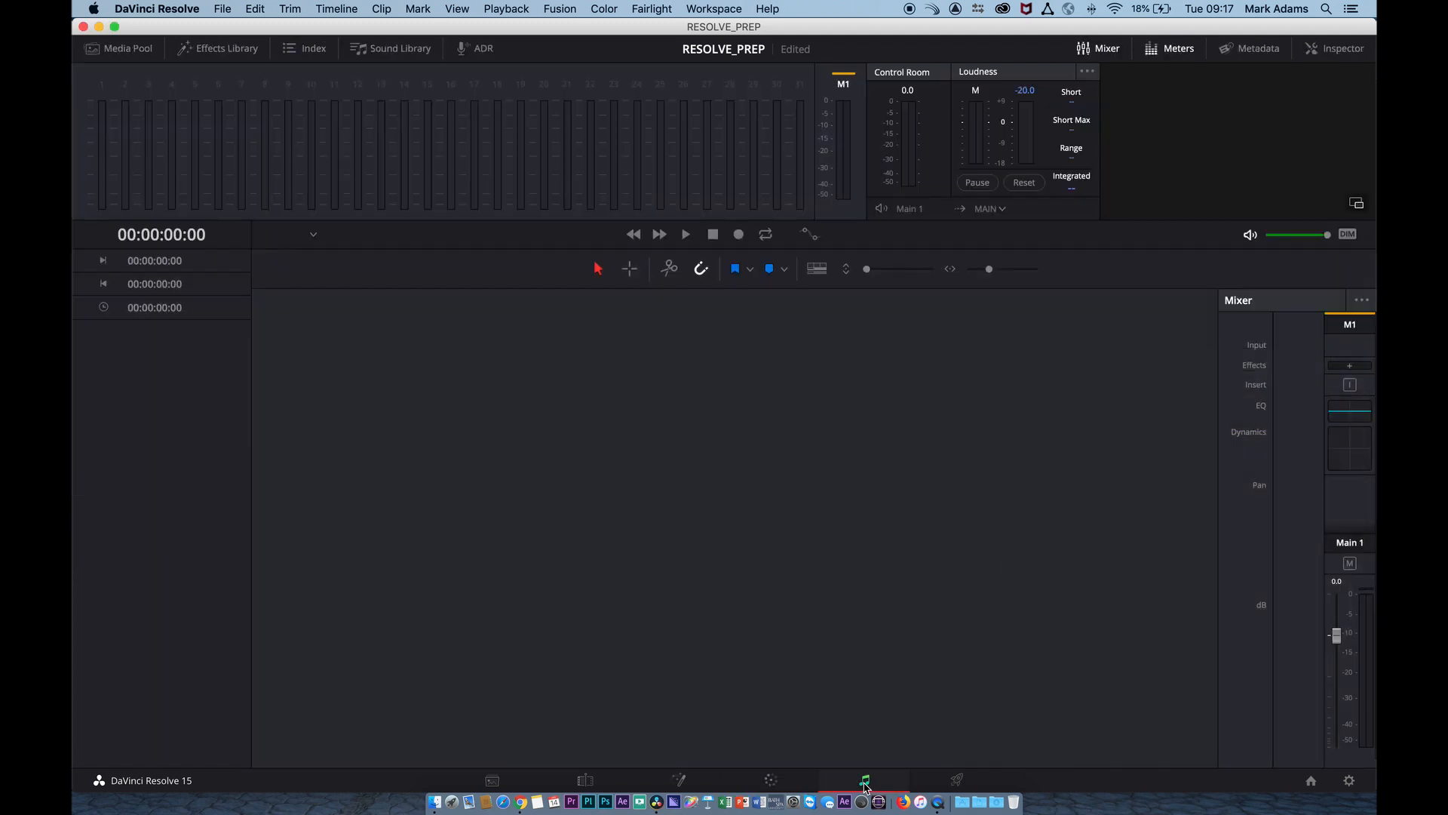
{"action": "left_click", "coordinate": [957, 781]}
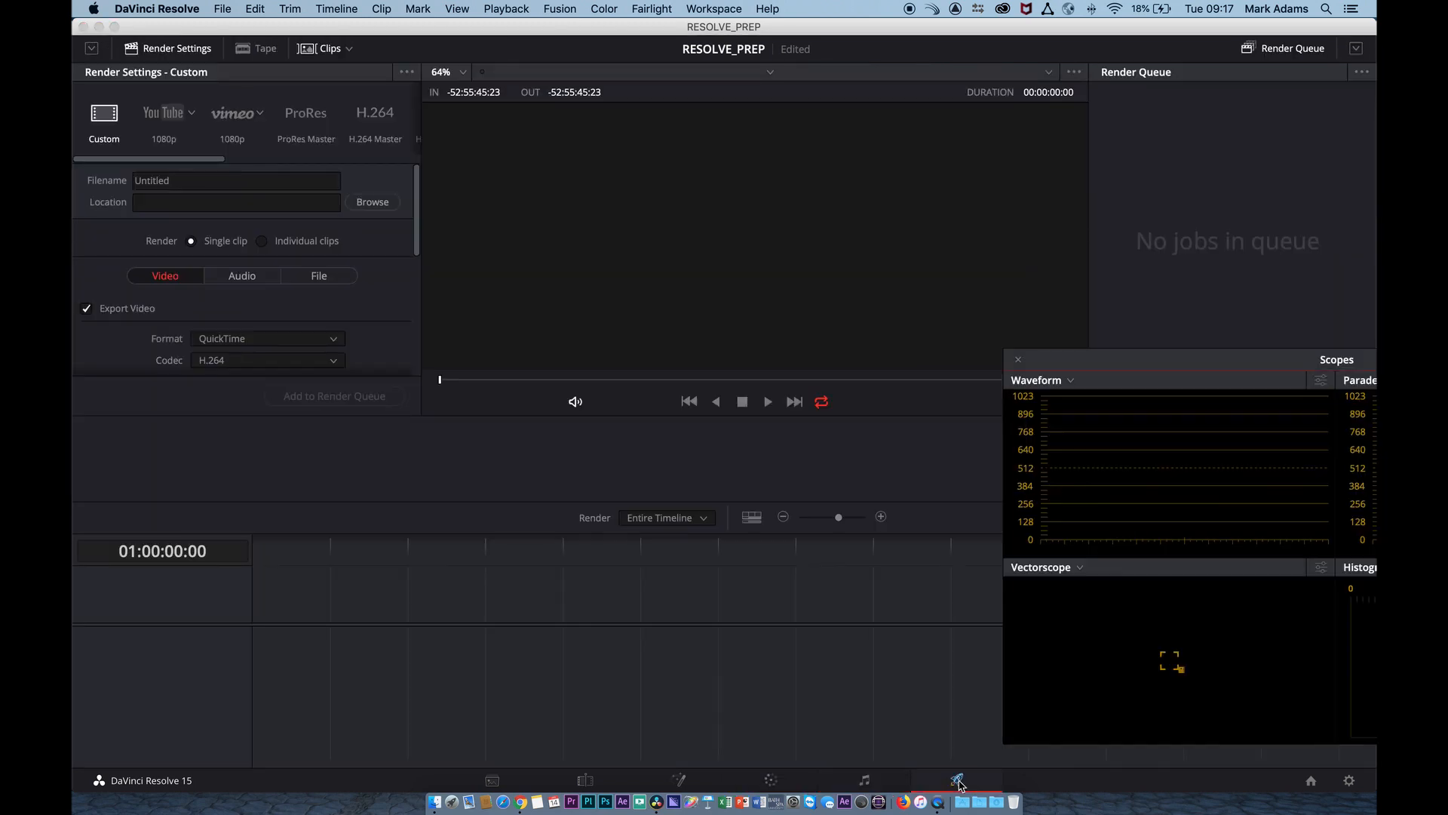
Step: Return to the Media page and close the floating Scopes window
{"action": "left_click", "coordinate": [494, 782]}
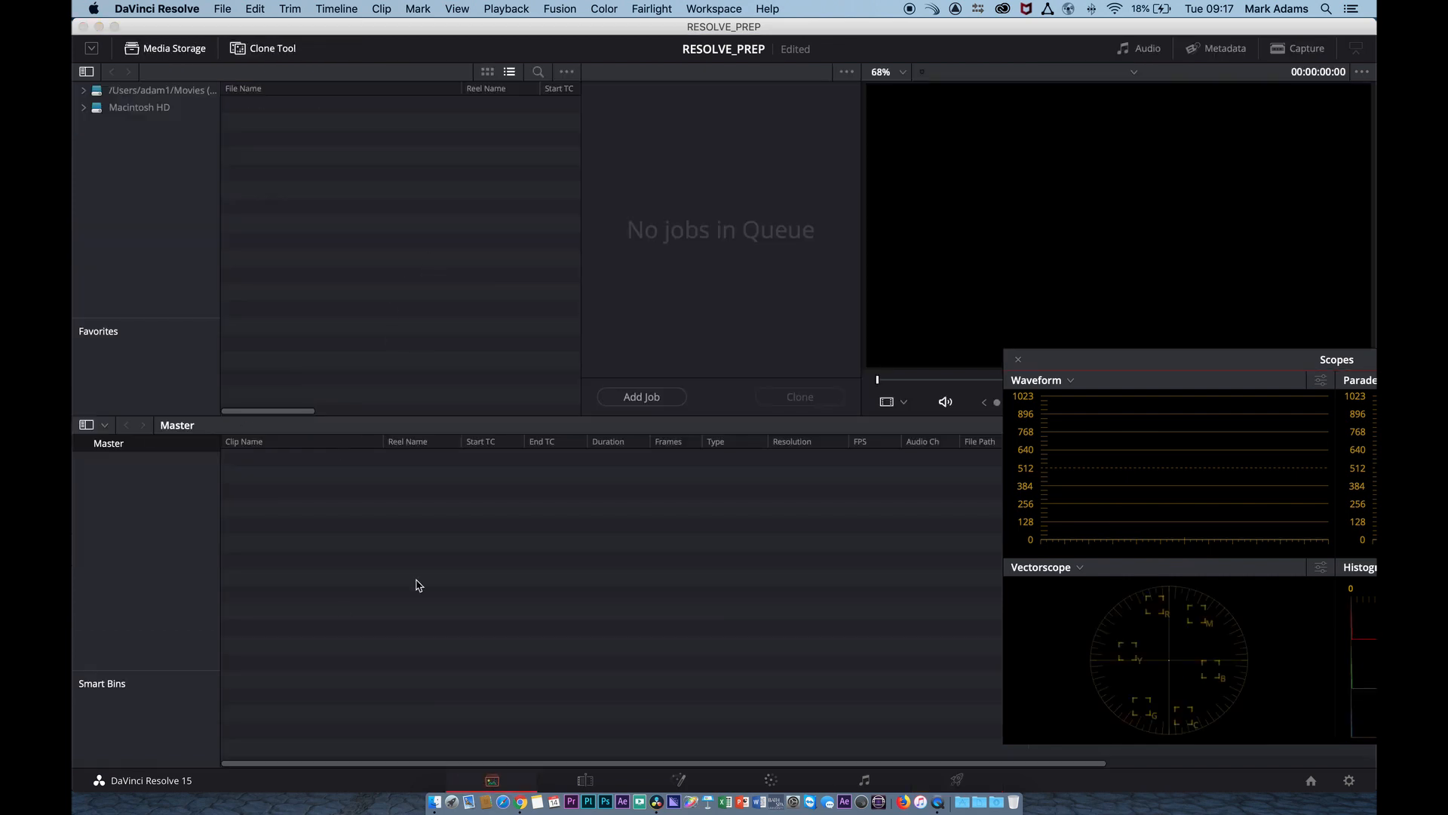
{"action": "left_click", "coordinate": [1018, 359]}
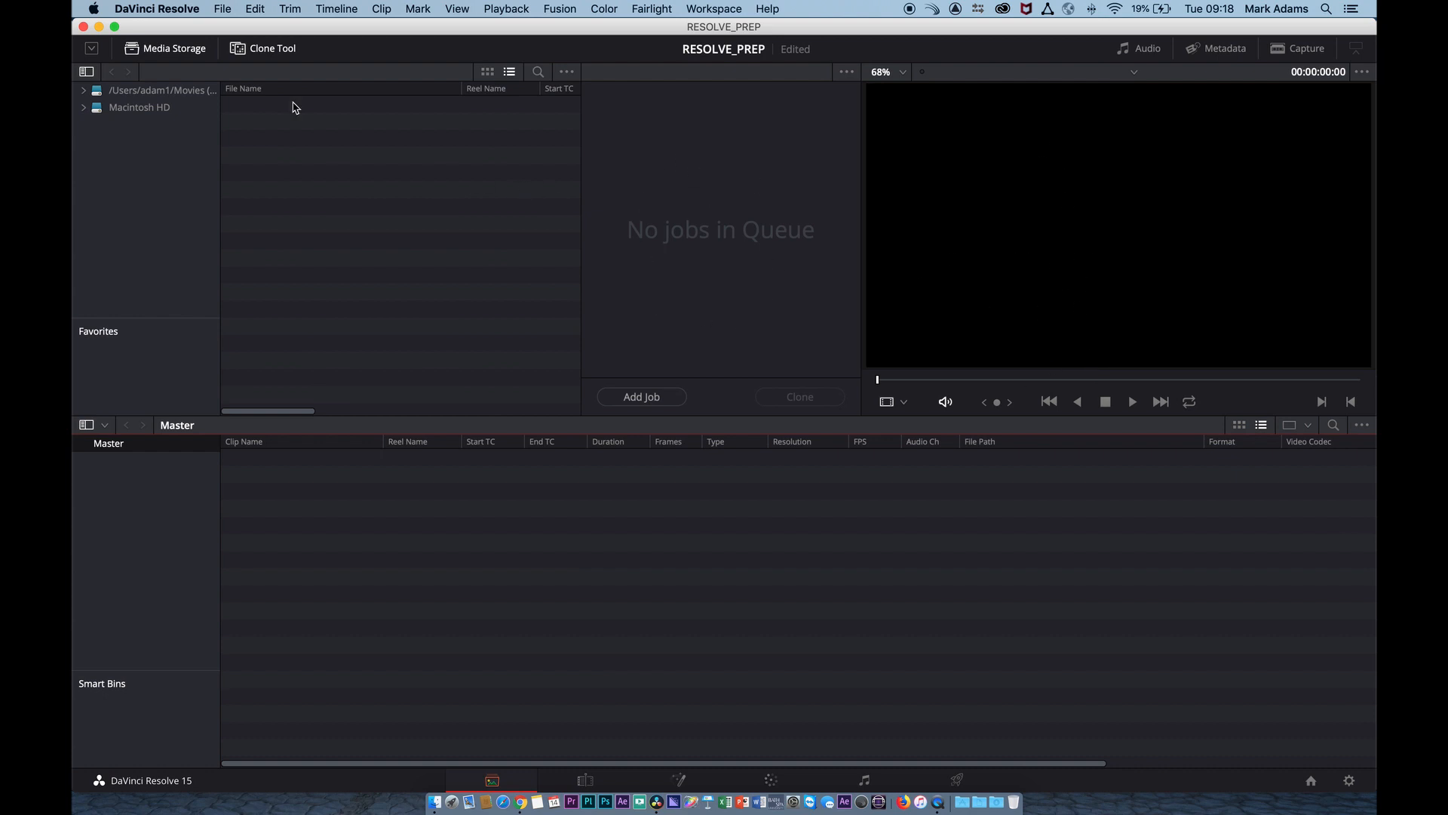
{"action": "left_click", "coordinate": [262, 56]}
{"action": "left_click", "coordinate": [263, 56]}
Step: Add a bin named MEDIA under the Master bin of the media pool and select it
{"action": "right_click", "coordinate": [108, 450]}
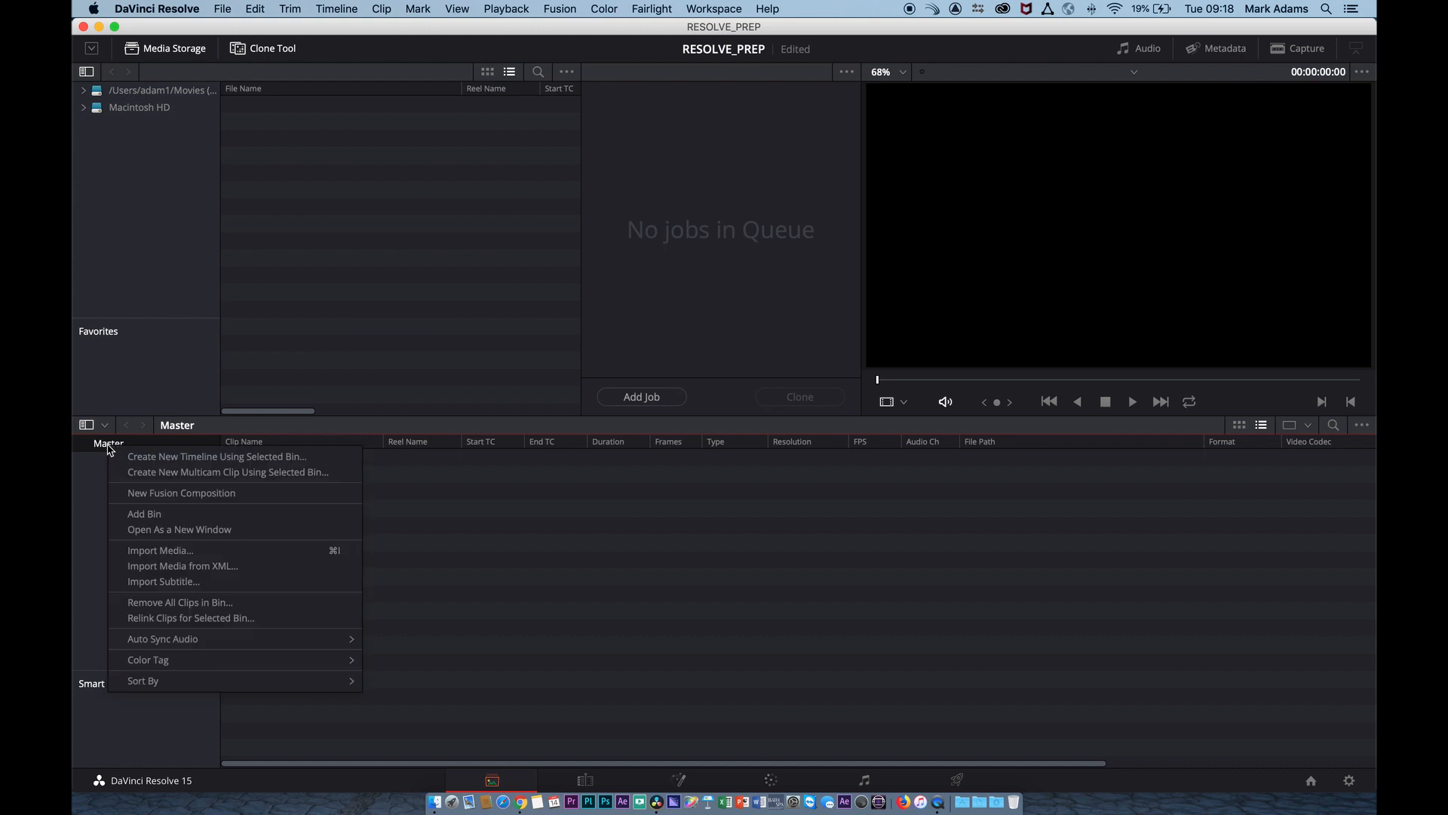
{"action": "left_click", "coordinate": [179, 515]}
{"action": "type", "text": "M"}
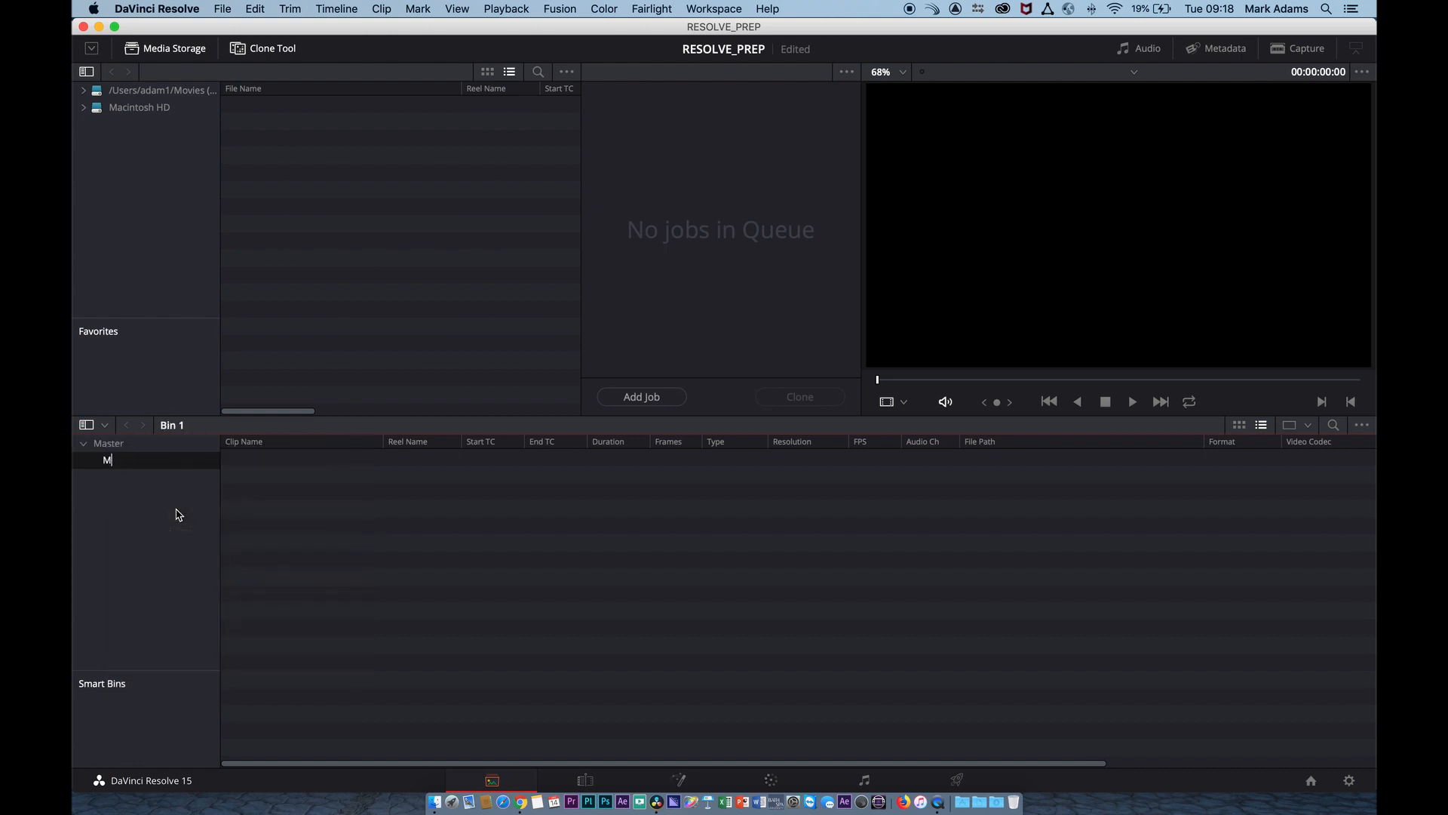
{"action": "type", "text": "EDIA"}
{"action": "key", "text": "Return"}
{"action": "double_click", "coordinate": [118, 462]}
{"action": "left_click", "coordinate": [119, 482]}
{"action": "left_click", "coordinate": [118, 464]}
{"action": "left_click", "coordinate": [111, 459]}
{"action": "left_click", "coordinate": [104, 489]}
Step: From the Edit page, choose FINAL SEQUENCE_PREP_FOR_GRADE_XML.xml in the XML_FOR_GRADE folder as the timeline to import
{"action": "left_click", "coordinate": [587, 781]}
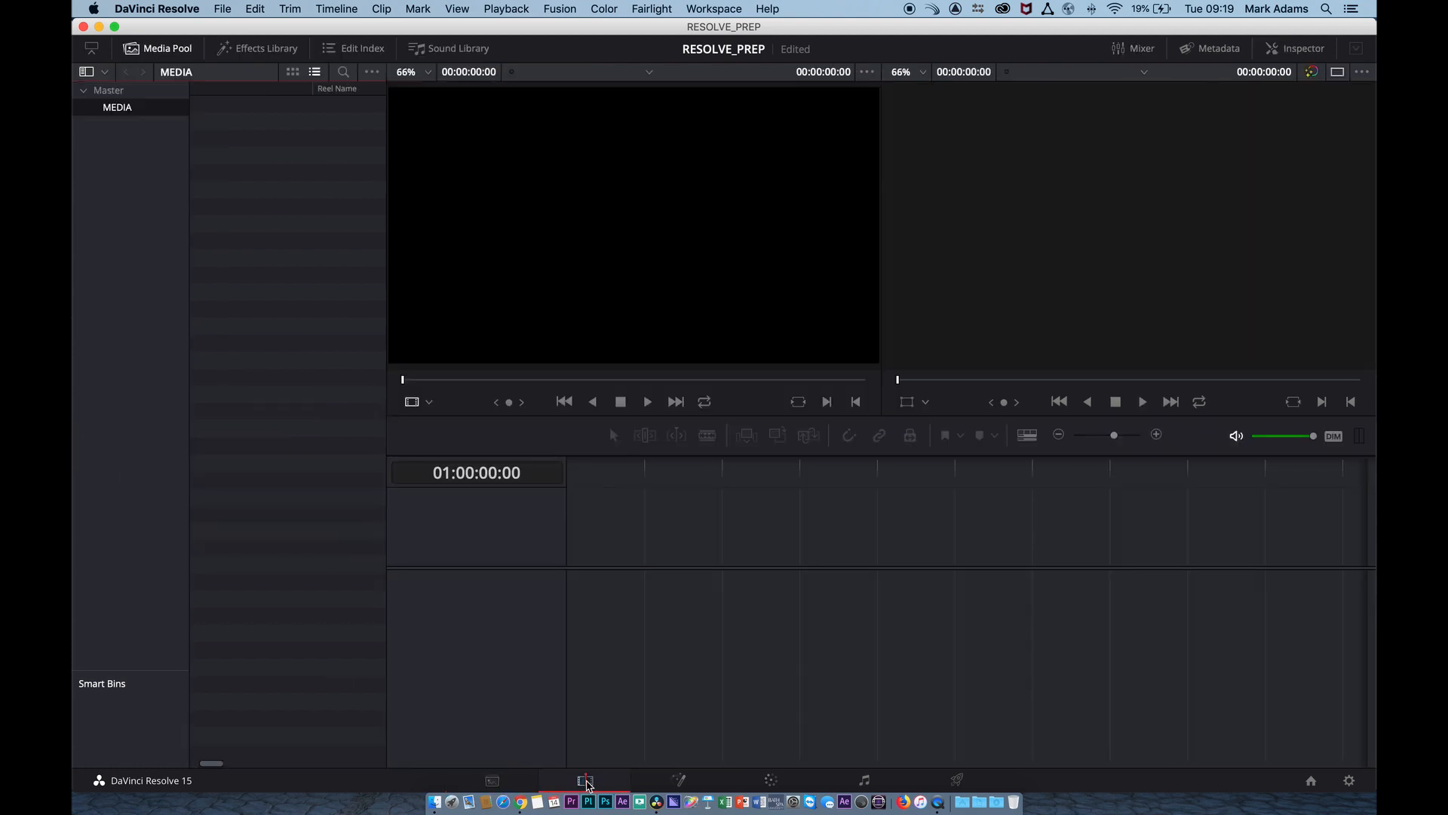
{"action": "left_click", "coordinate": [493, 781]}
{"action": "left_click", "coordinate": [586, 781]}
{"action": "left_click", "coordinate": [222, 9]}
{"action": "mouse_move", "coordinate": [297, 191]}
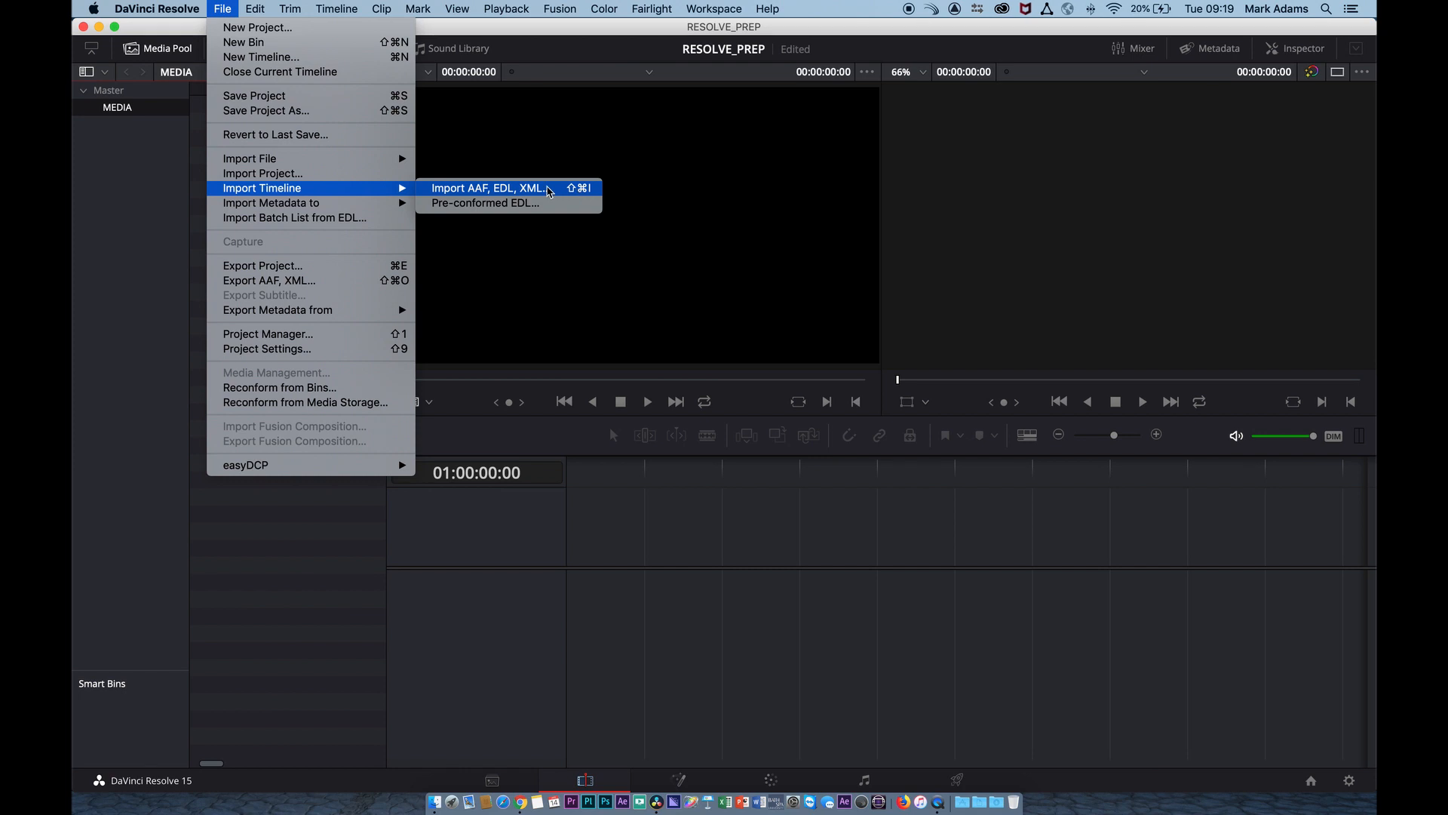
{"action": "left_click", "coordinate": [548, 190]}
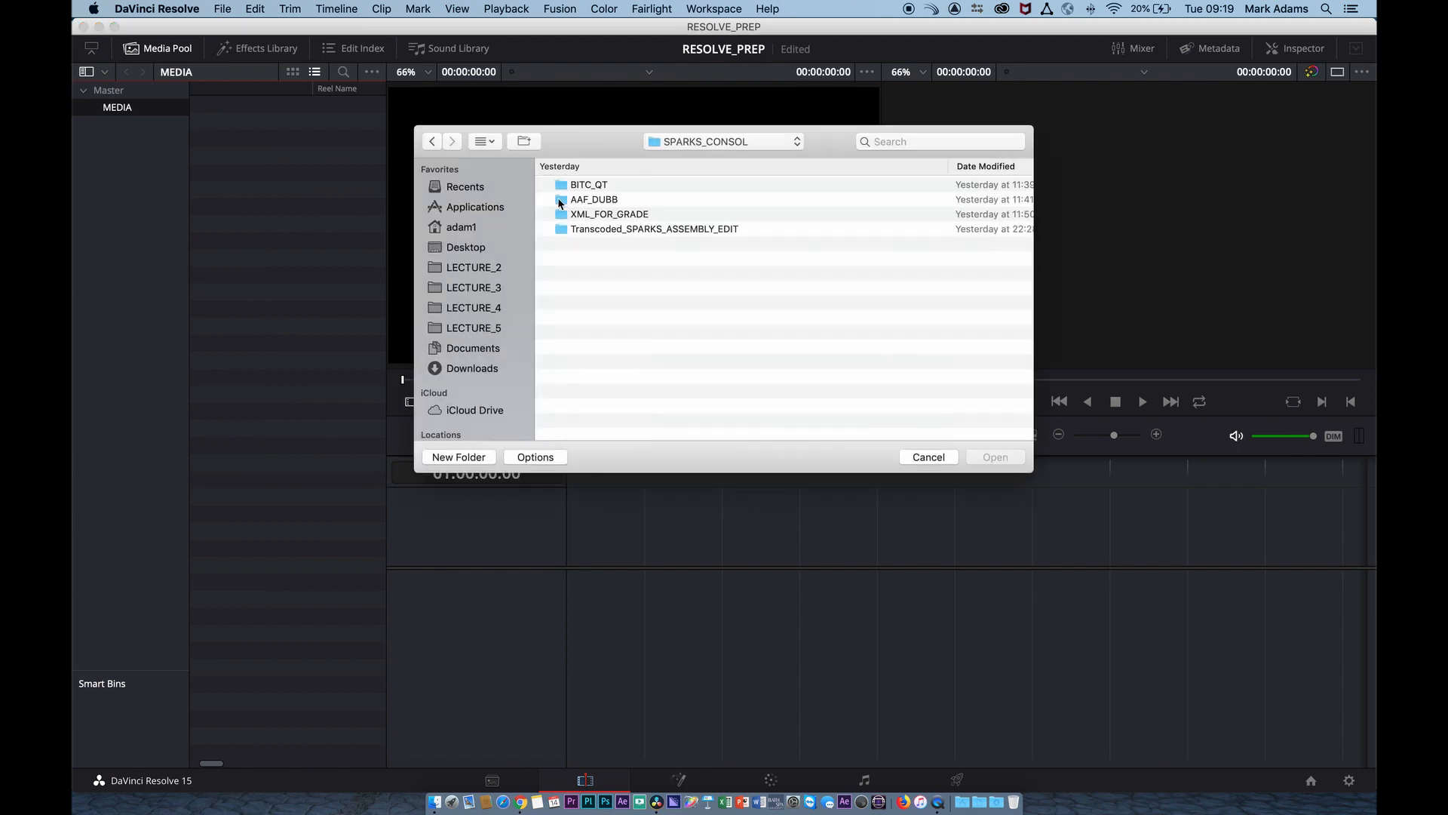
{"action": "double_click", "coordinate": [559, 215]}
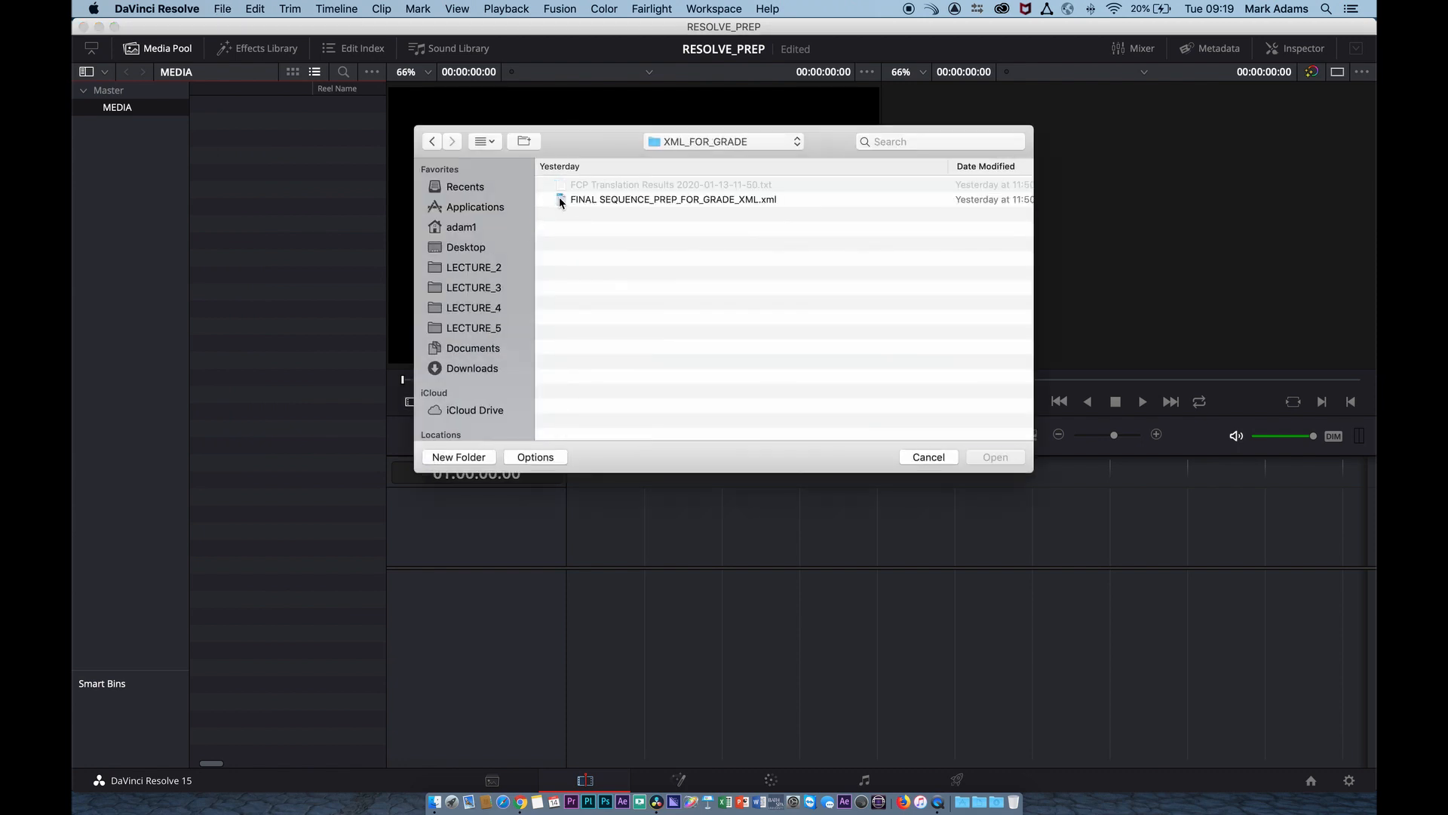
{"action": "left_click", "coordinate": [562, 201]}
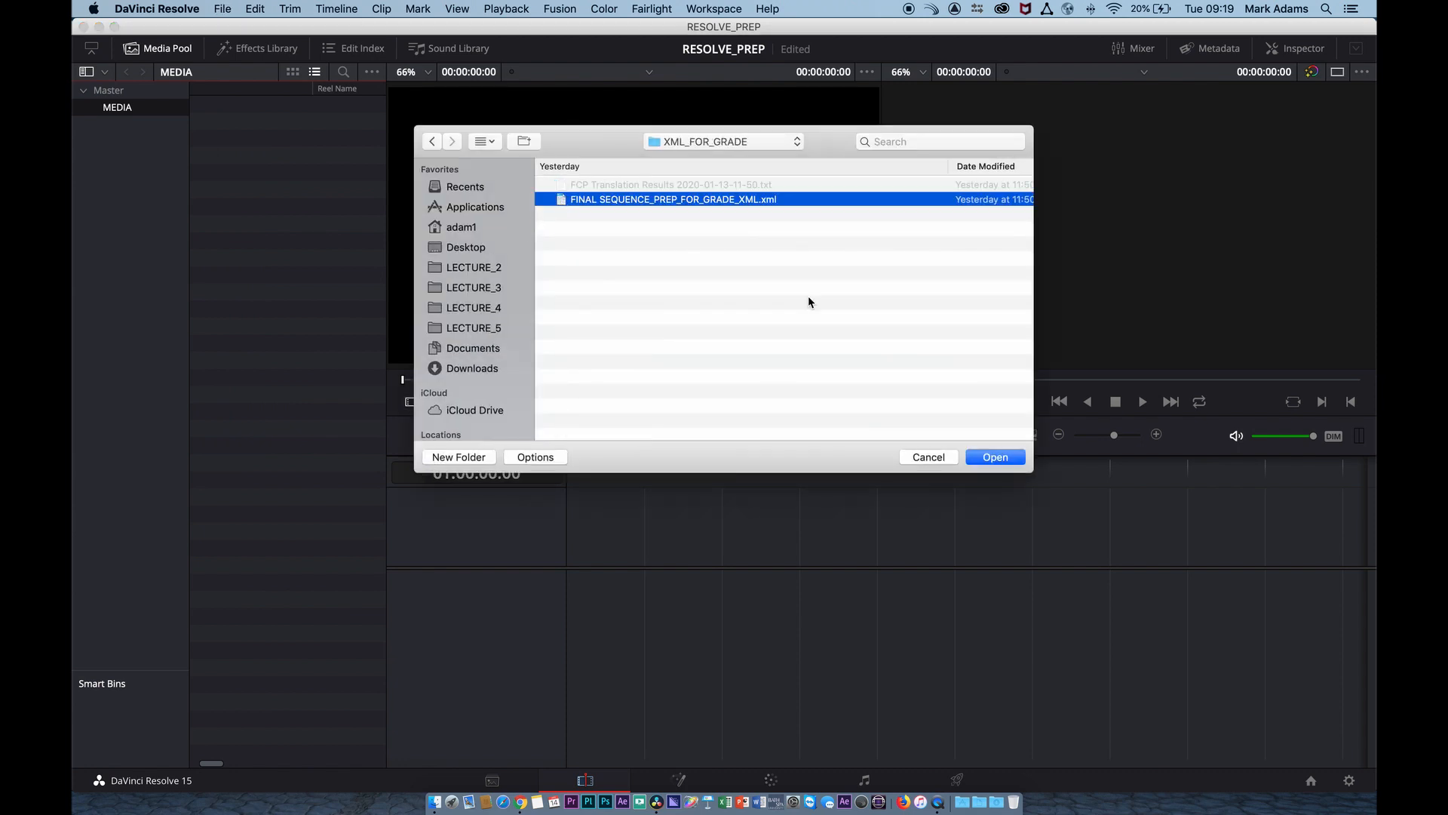
{"action": "left_click", "coordinate": [1012, 456]}
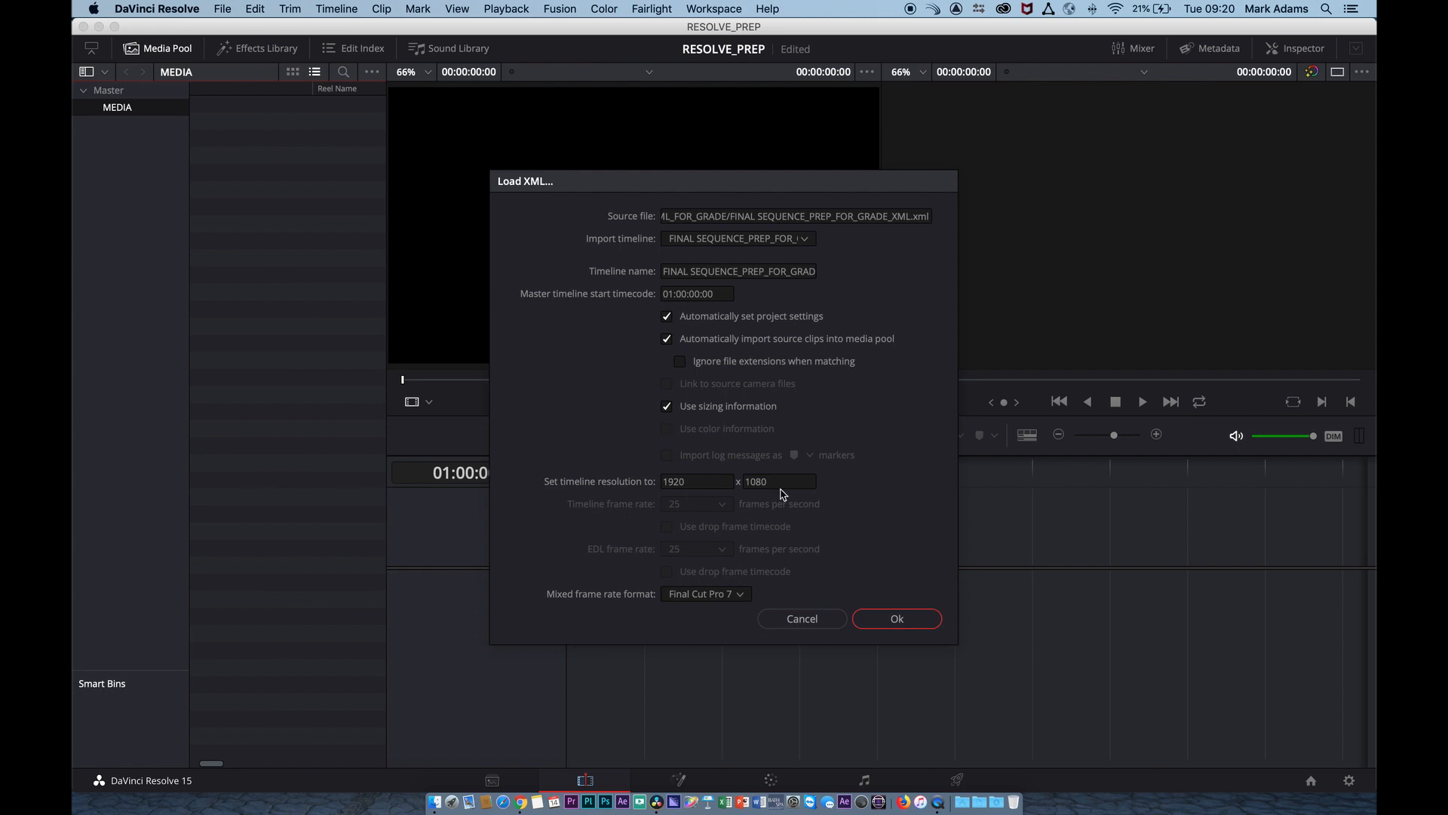
Step: Load the XML timeline with the offered import settings, decline searching another folder for the missing clip, and close the log
{"action": "left_click", "coordinate": [905, 622]}
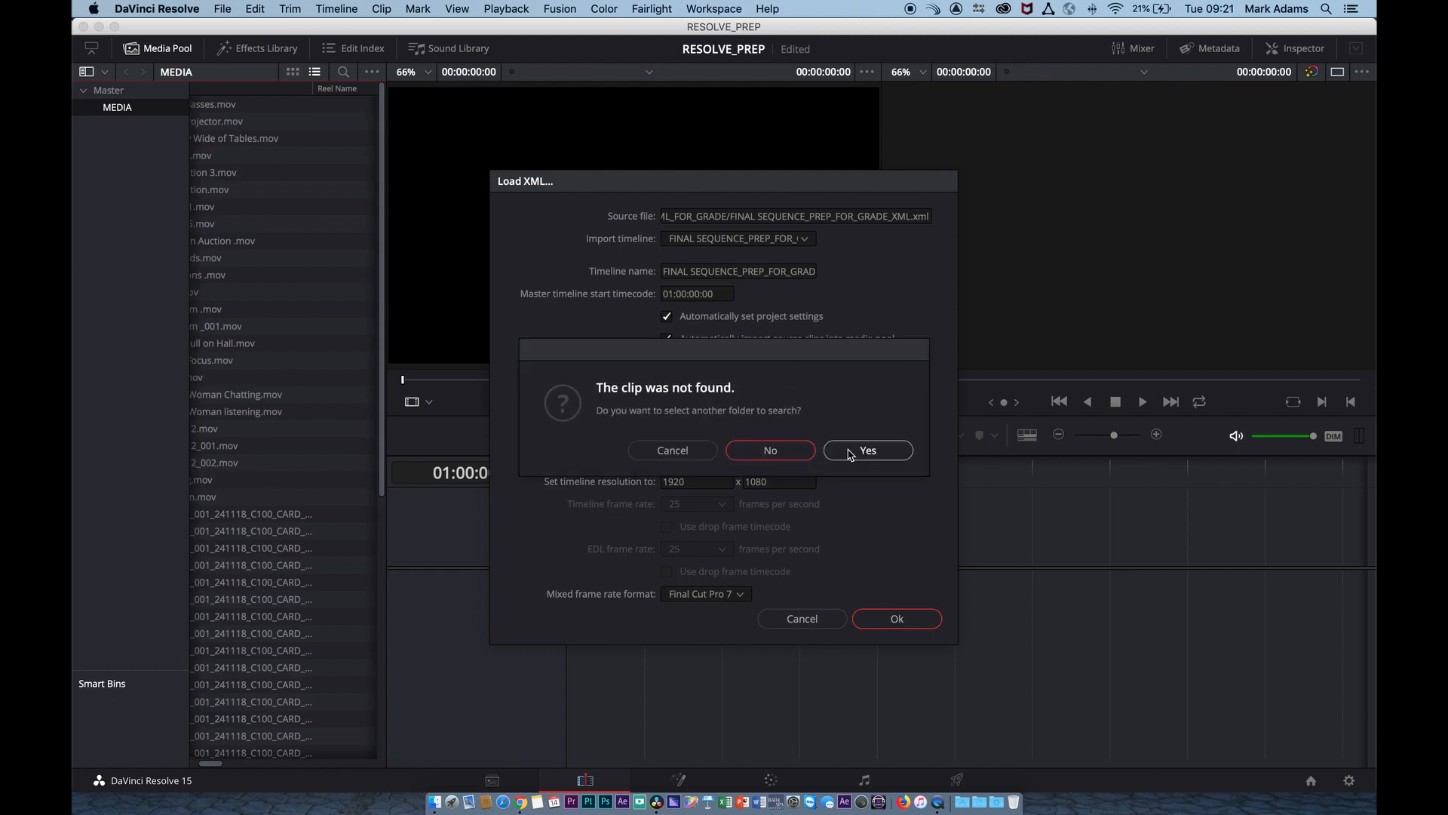
{"action": "left_click", "coordinate": [792, 456]}
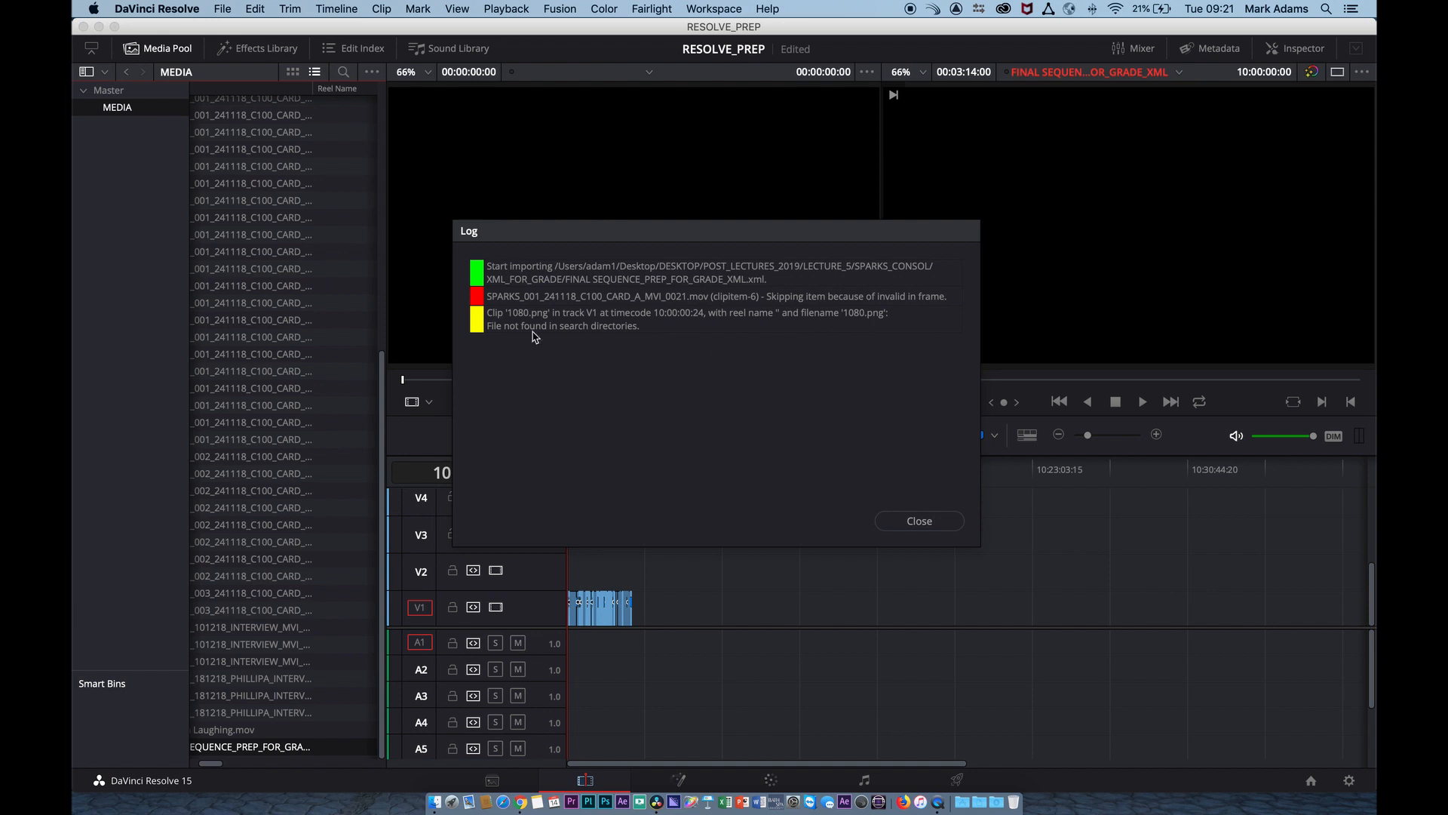
{"action": "left_click", "coordinate": [918, 521]}
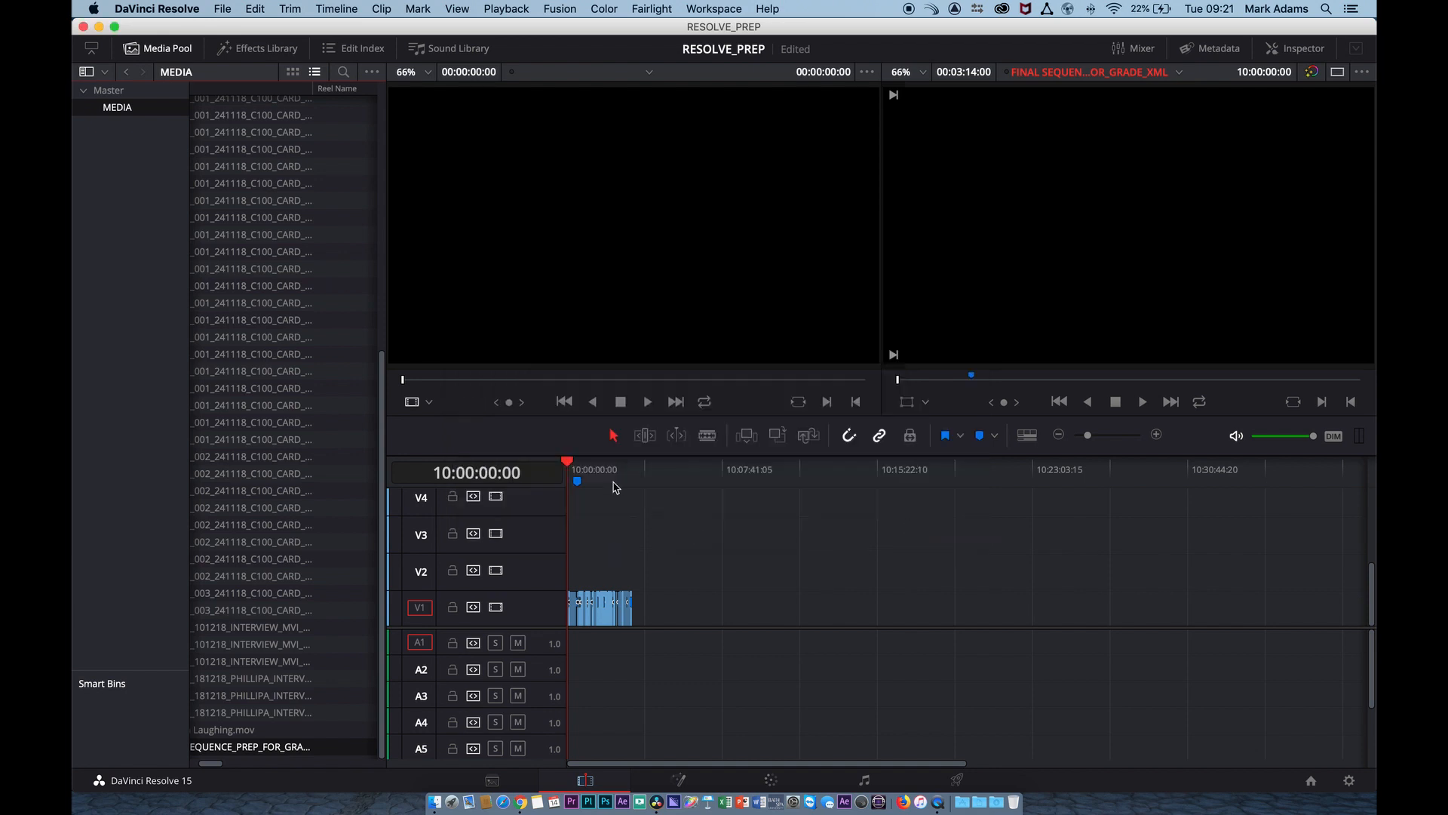
Step: Delete the offline 1080.png clip at the start of video track V1
{"action": "left_click", "coordinate": [592, 472]}
{"action": "key", "text": "shift+z"}
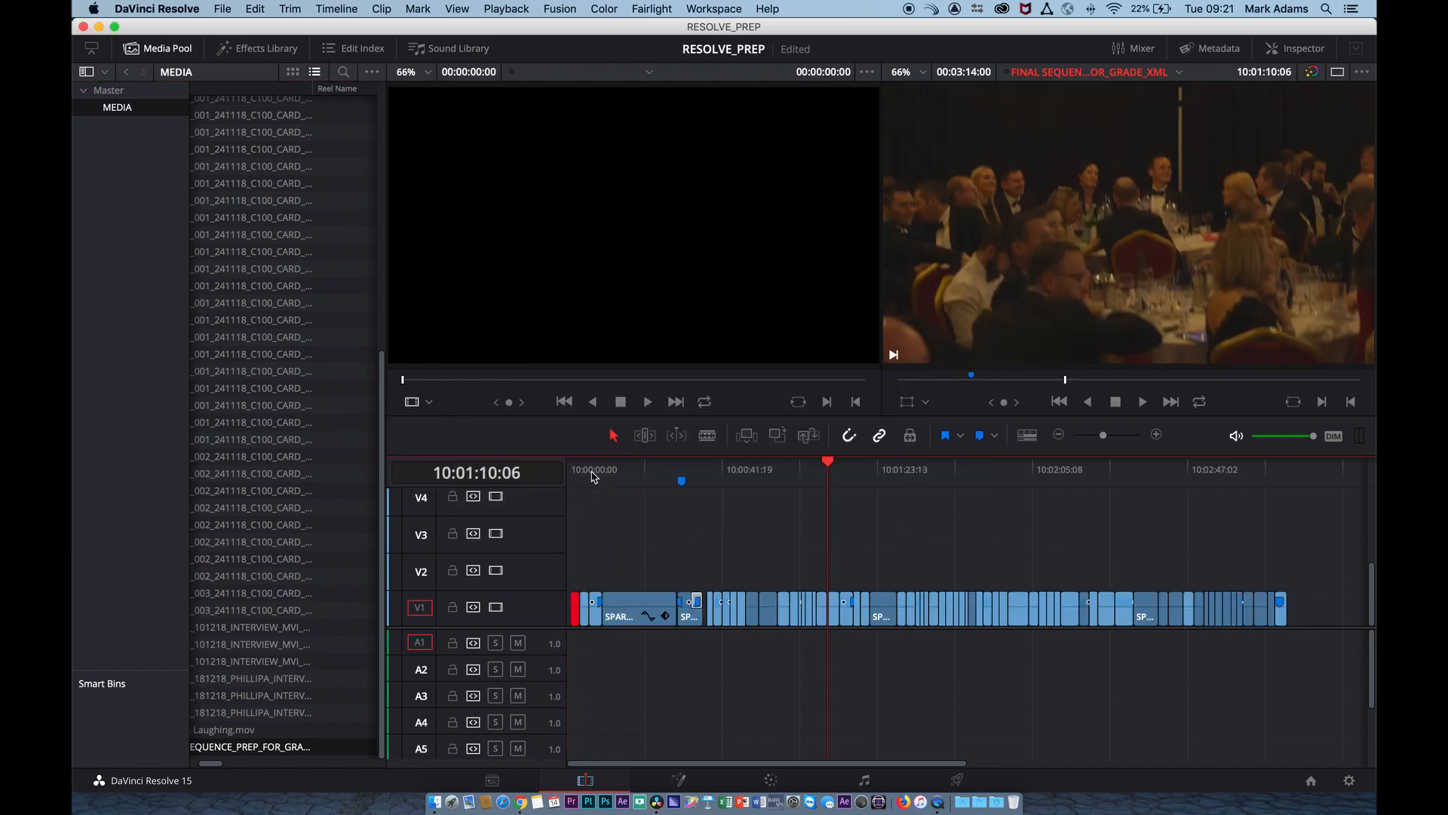
{"action": "left_click_drag", "start_coordinate": [584, 474], "coordinate": [632, 485]}
{"action": "key", "text": "super+equal"}
{"action": "key", "text": "super+equal"}
{"action": "key", "text": "super+equal"}
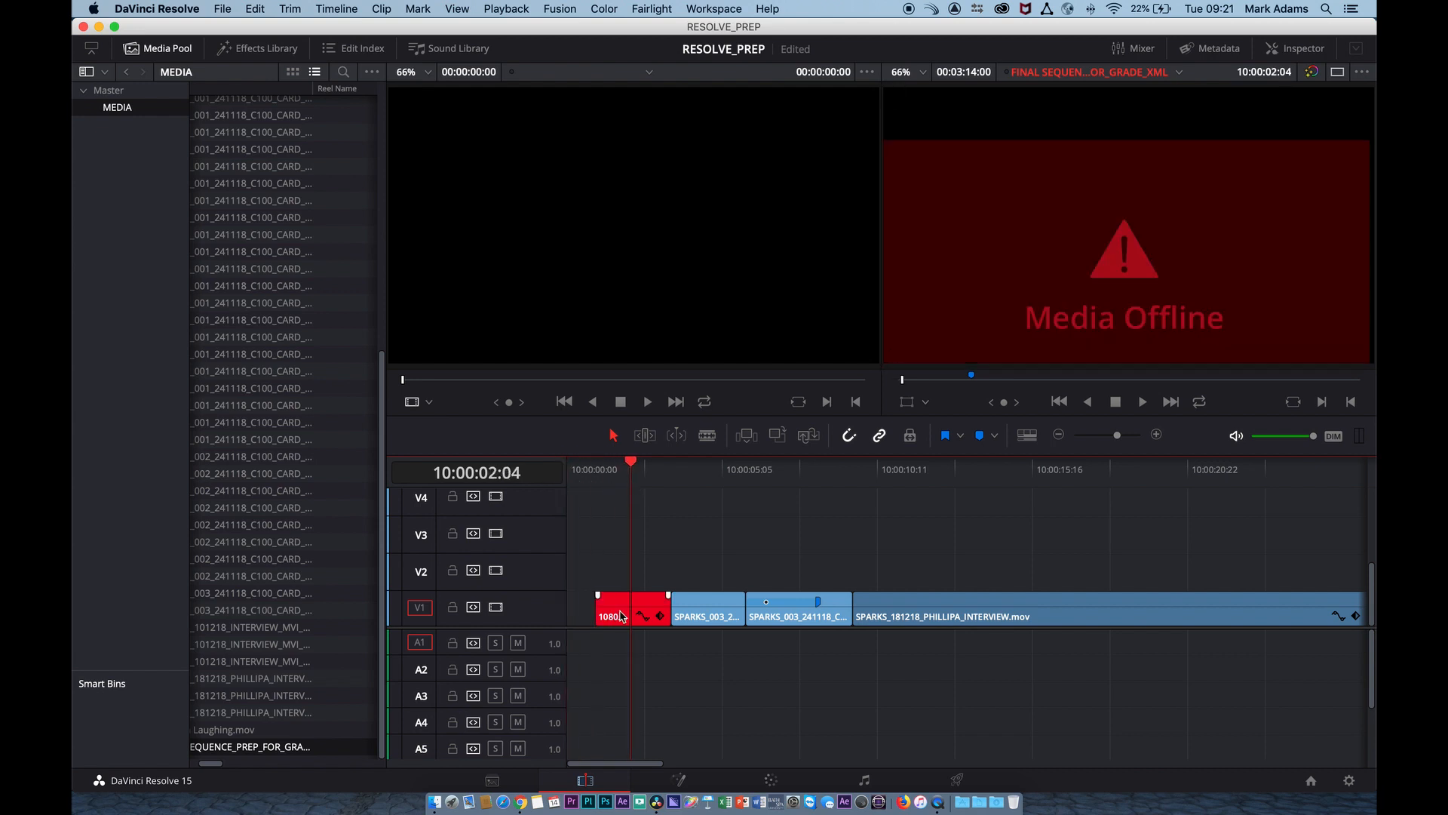
{"action": "left_click", "coordinate": [621, 616]}
{"action": "key", "text": "BackSpace"}
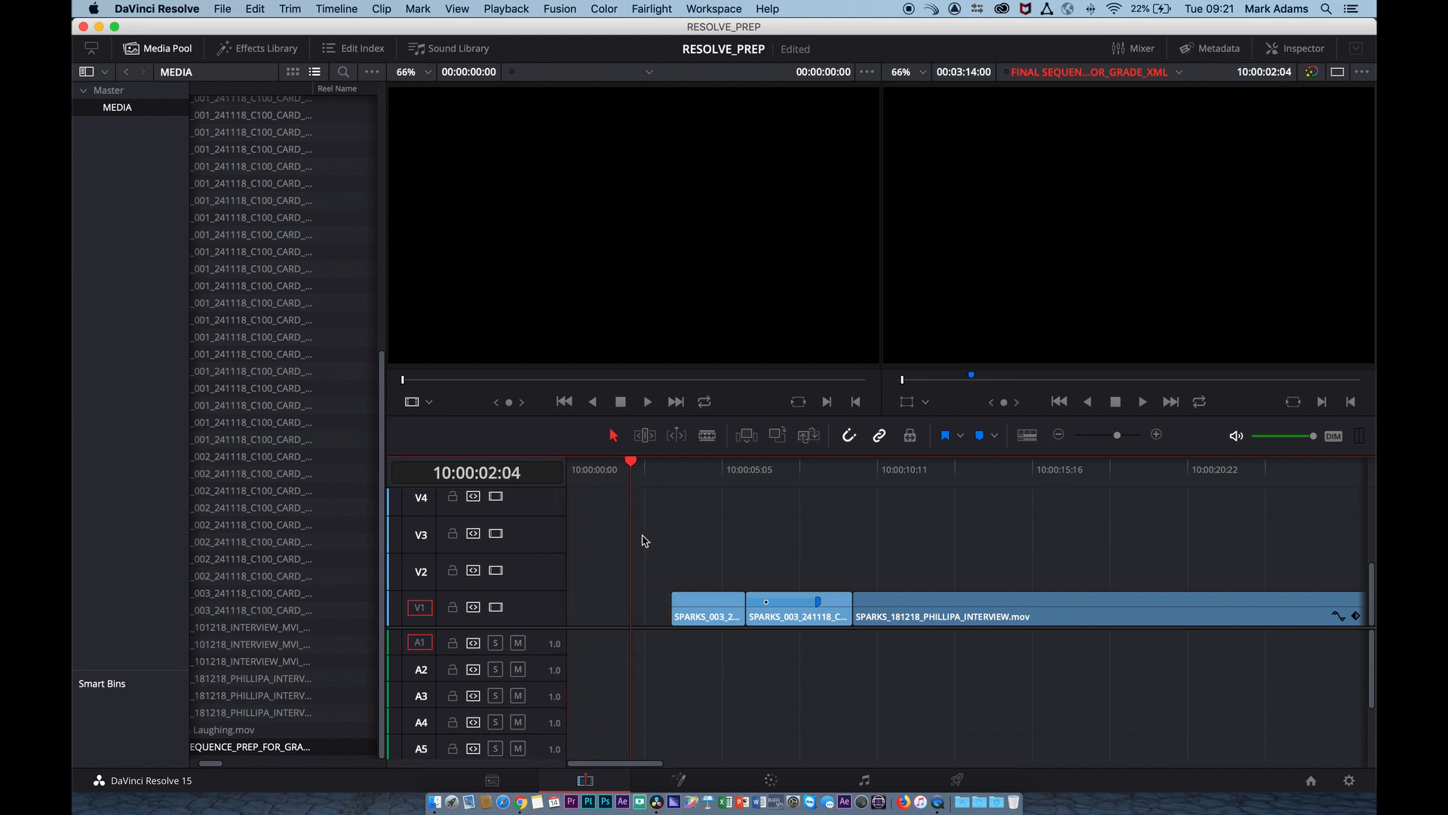
Step: Scrub through the whole imported timeline to check its clips, and return the playhead to the start
{"action": "left_click", "coordinate": [706, 470]}
{"action": "key", "text": "shift+z"}
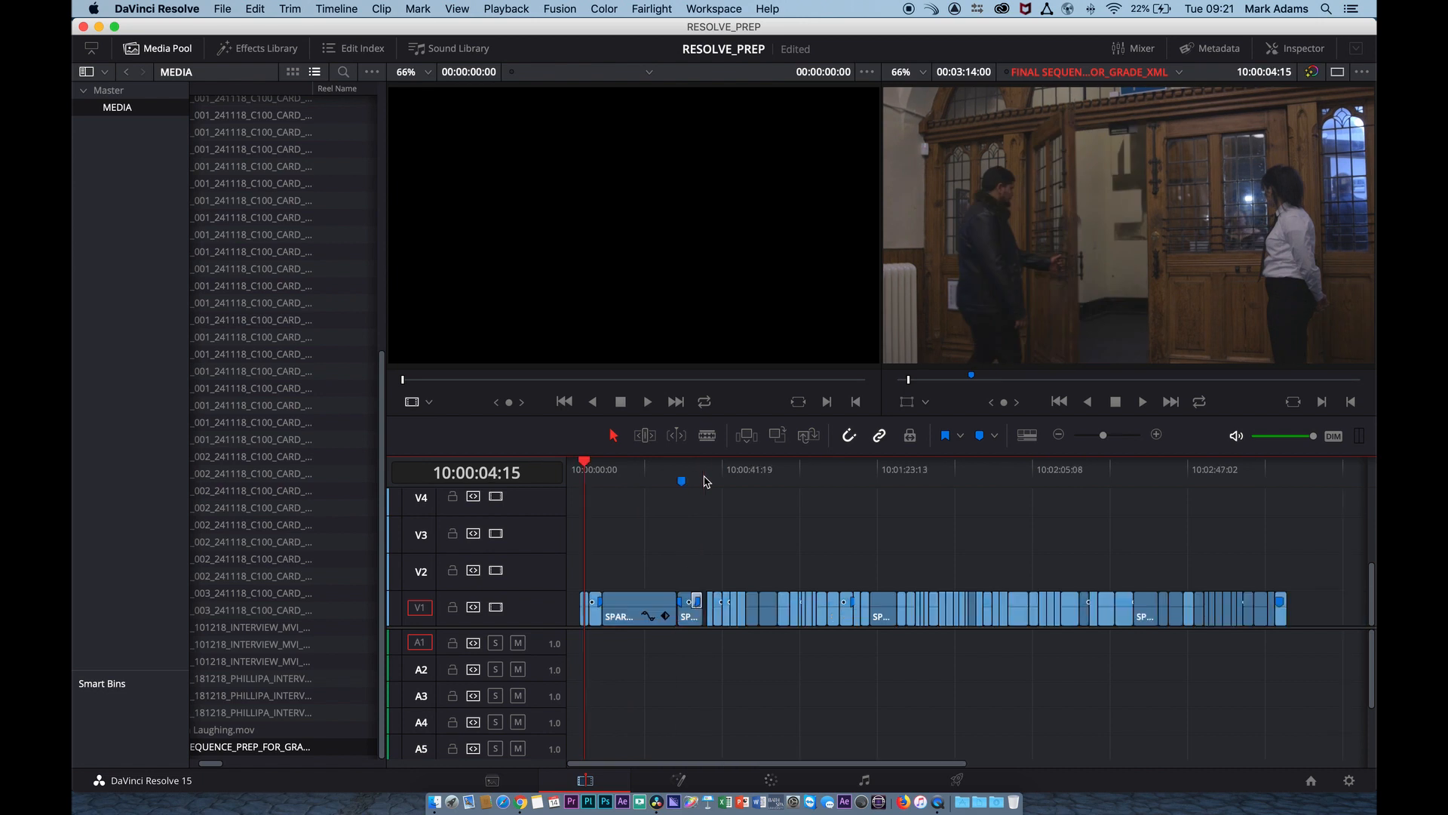
{"action": "left_click_drag", "start_coordinate": [676, 484], "coordinate": [983, 527]}
{"action": "key", "text": "Home"}
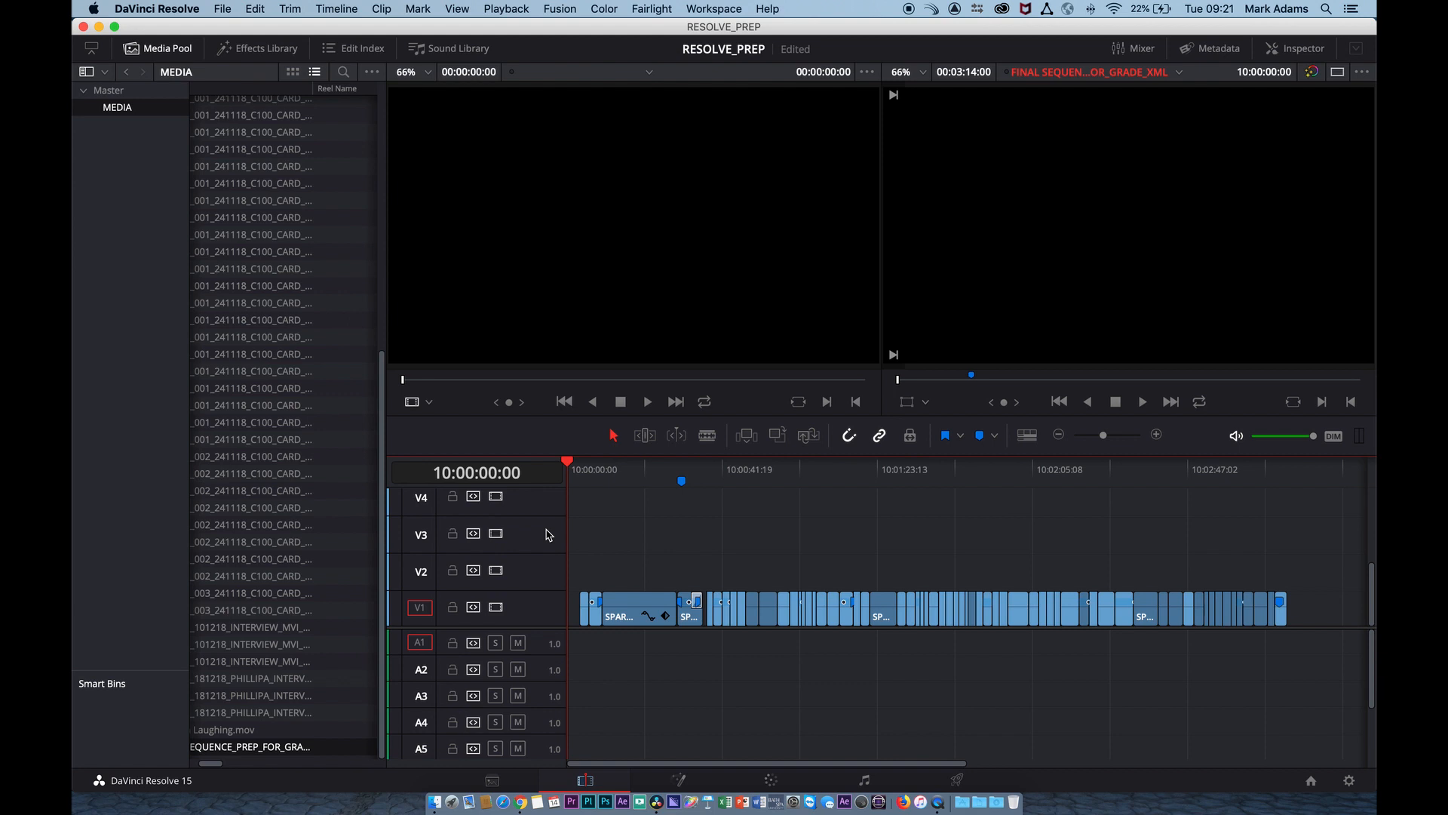
Step: Review the imported clips in the MEDIA bin on the Media page, checking their resolution, frame rate, file path and codec columns
{"action": "left_click", "coordinate": [492, 780]}
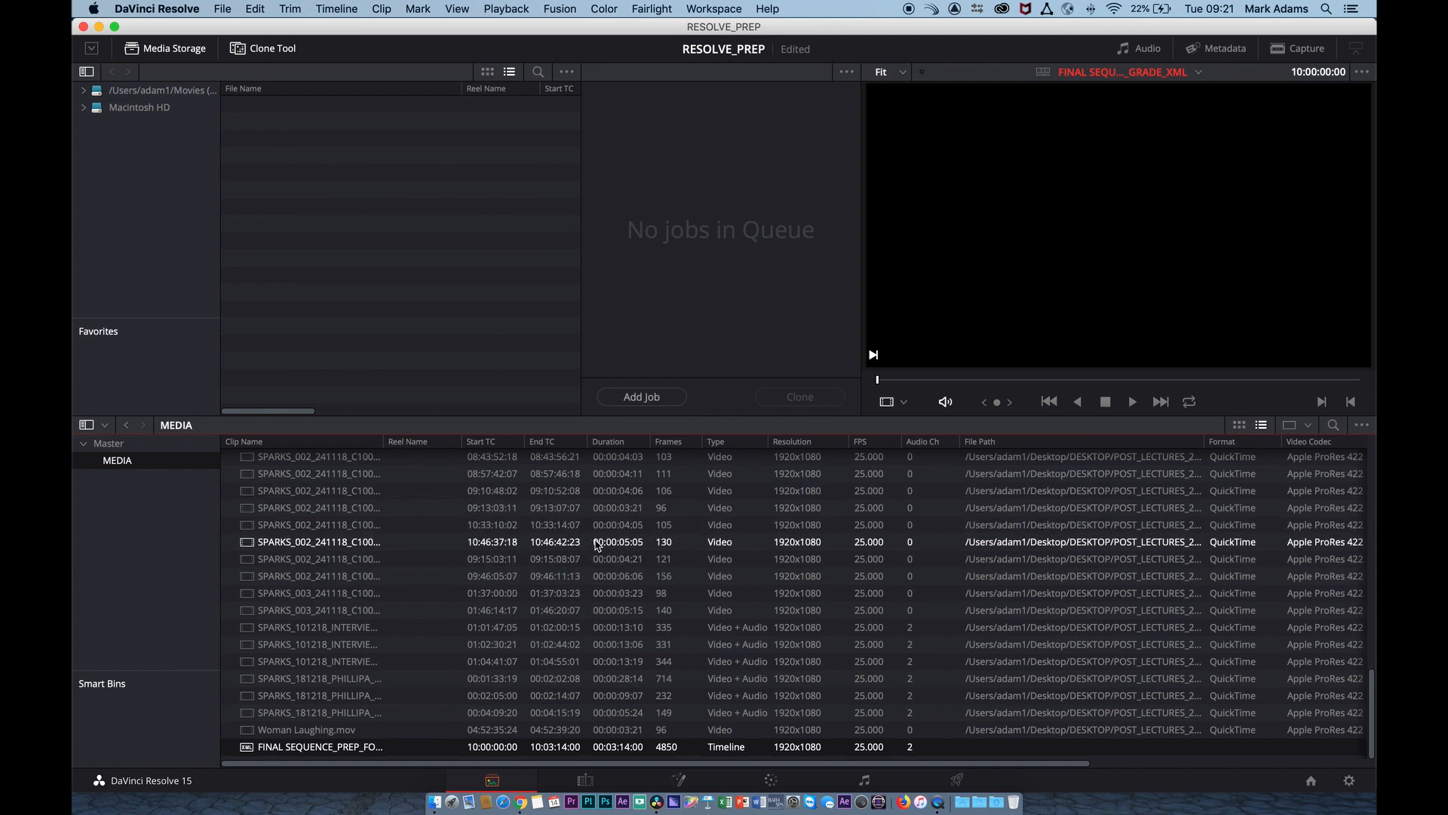
{"action": "scroll", "coordinate": [597, 545], "scroll_direction": "right", "scroll_amount": 2}
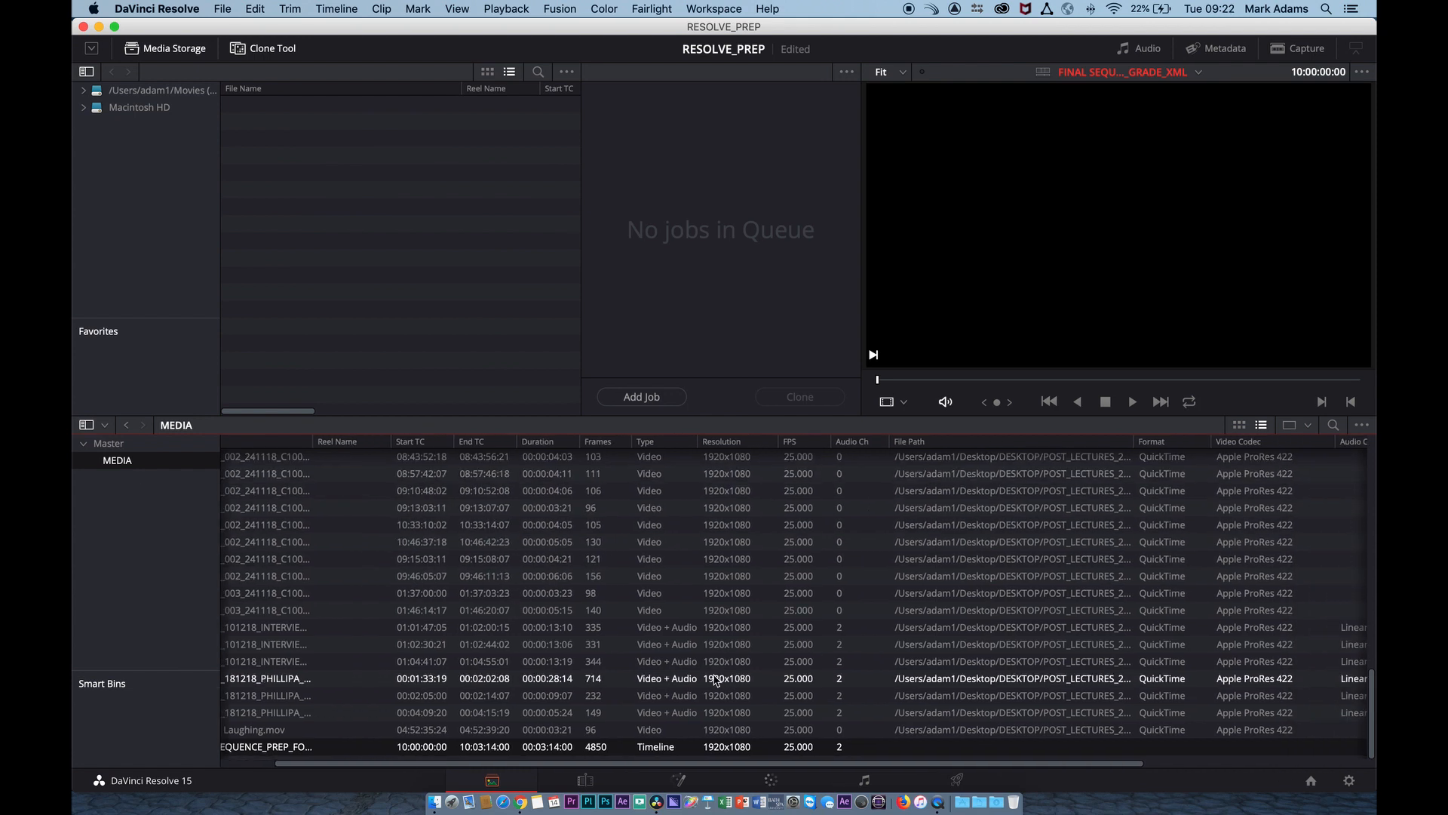
{"action": "scroll", "coordinate": [801, 579], "scroll_direction": "right", "scroll_amount": 6}
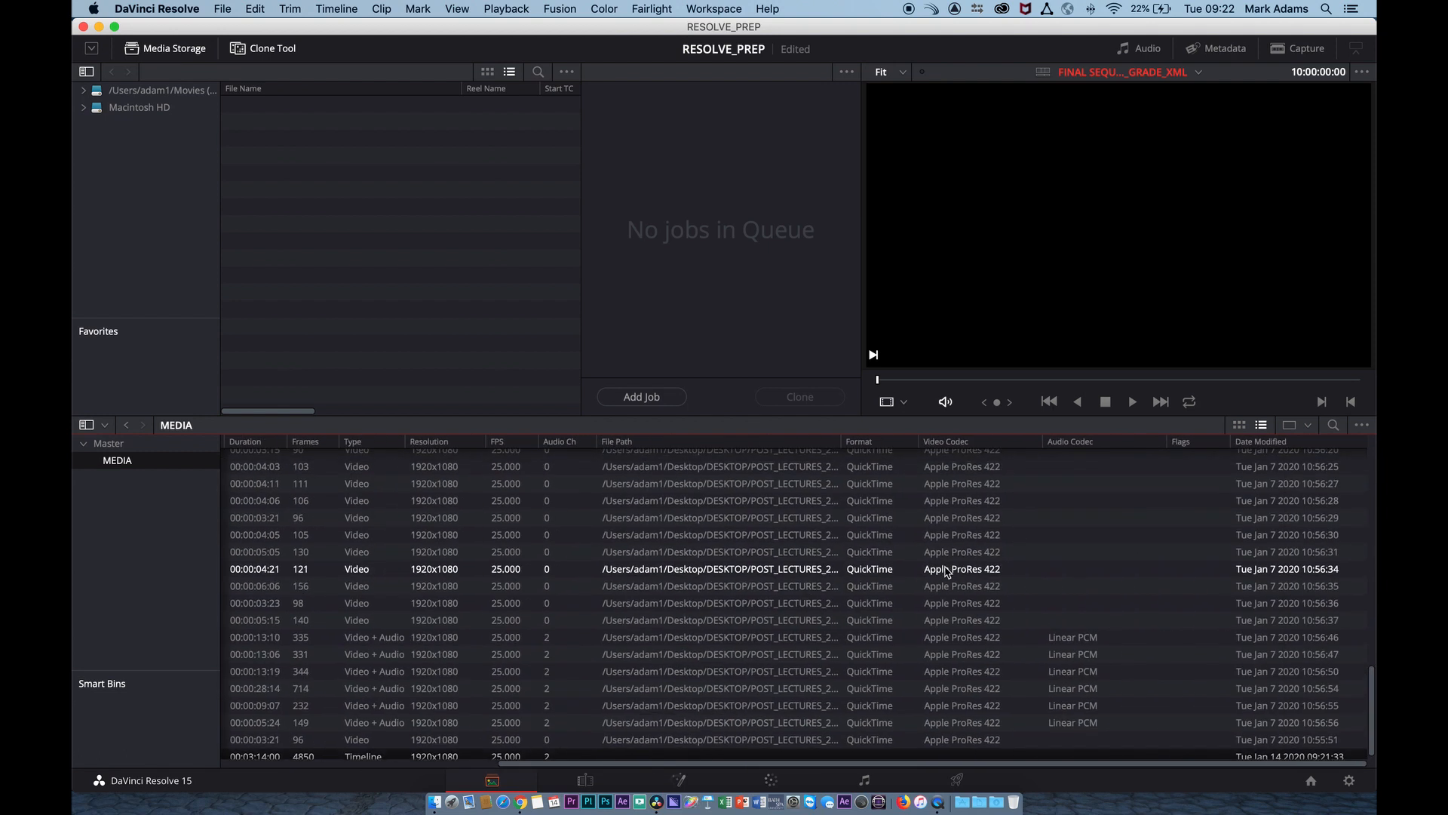
{"action": "scroll", "coordinate": [1051, 555], "scroll_direction": "left", "scroll_amount": 7}
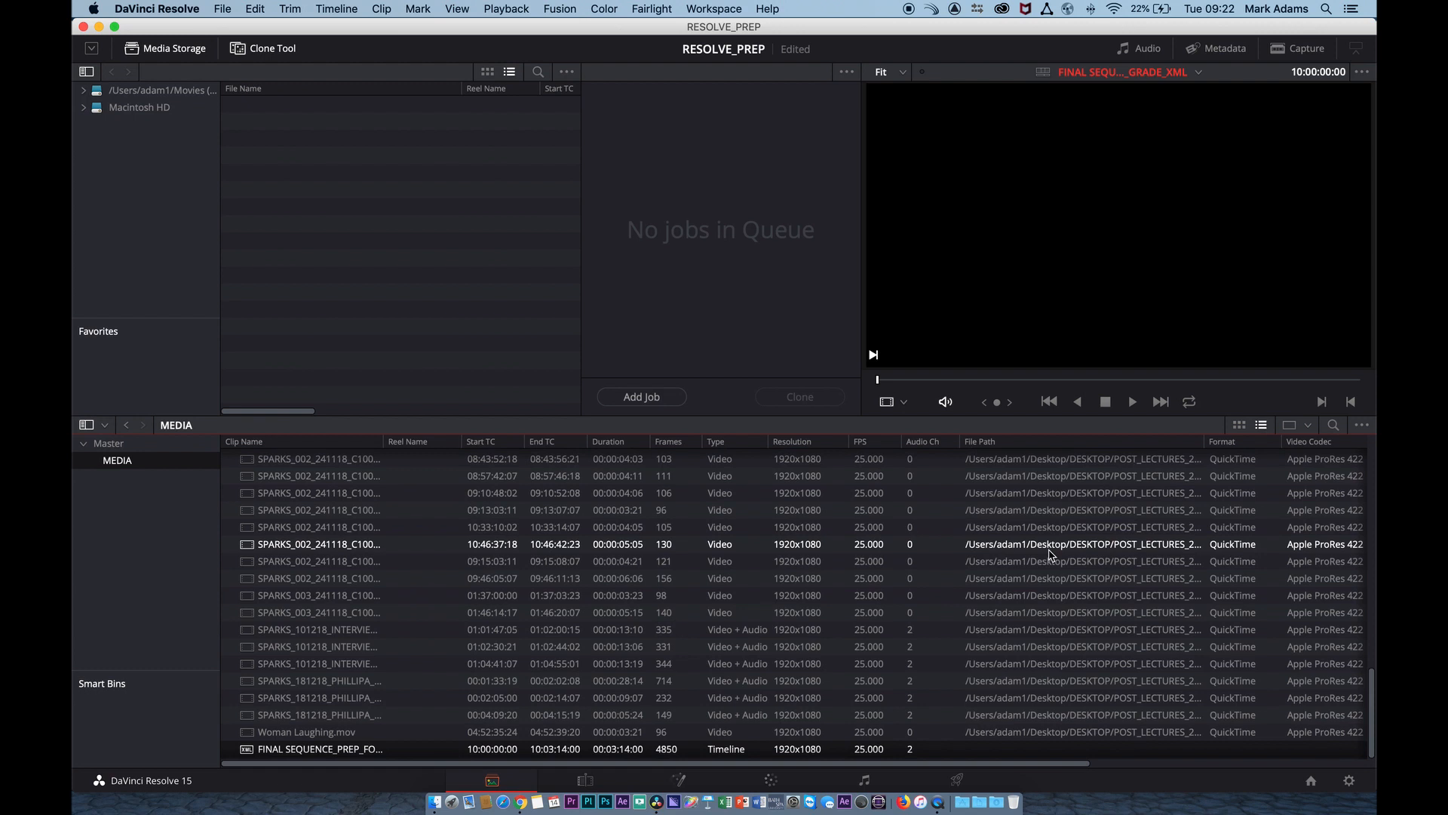
{"action": "scroll", "coordinate": [1051, 554], "scroll_direction": "down", "scroll_amount": 1}
{"action": "scroll", "coordinate": [1050, 554], "scroll_direction": "up", "scroll_amount": 15}
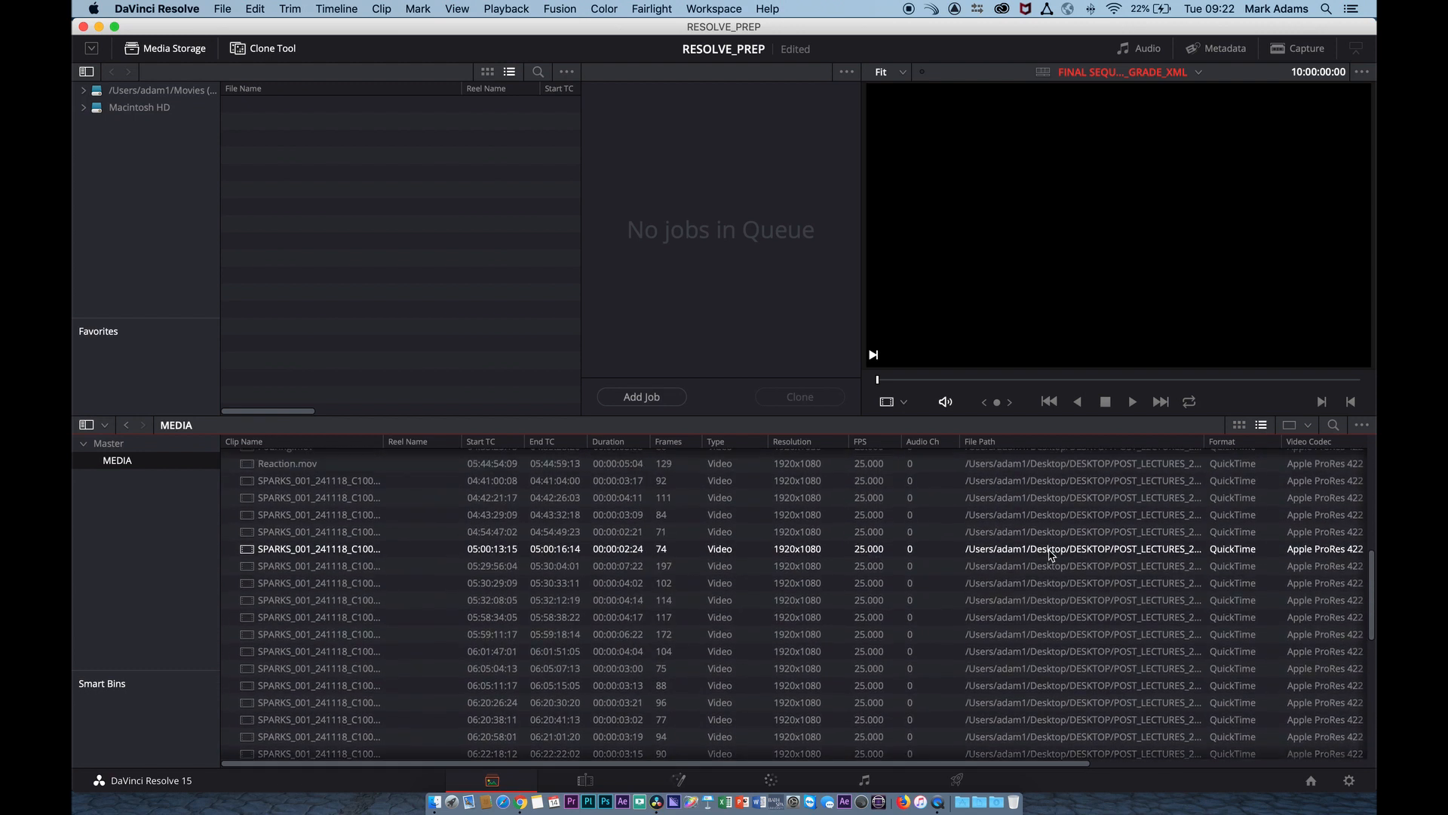
{"action": "scroll", "coordinate": [1050, 554], "scroll_direction": "up", "scroll_amount": 2}
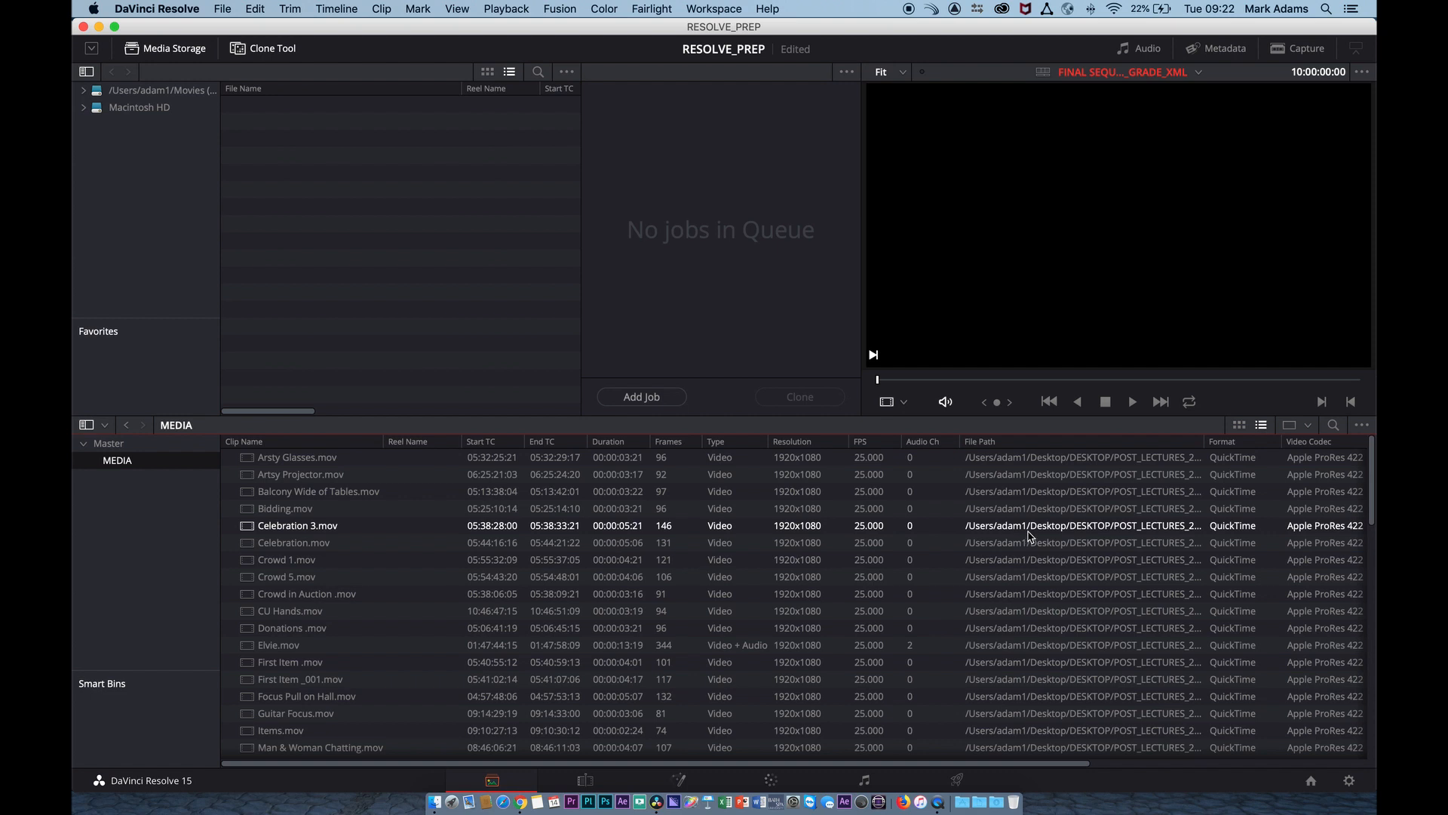
Step: Add a bin named BITC_QT_GUIDE_WAV under Master and keep it selected
{"action": "scroll", "coordinate": [1030, 535], "scroll_direction": "down", "scroll_amount": 17}
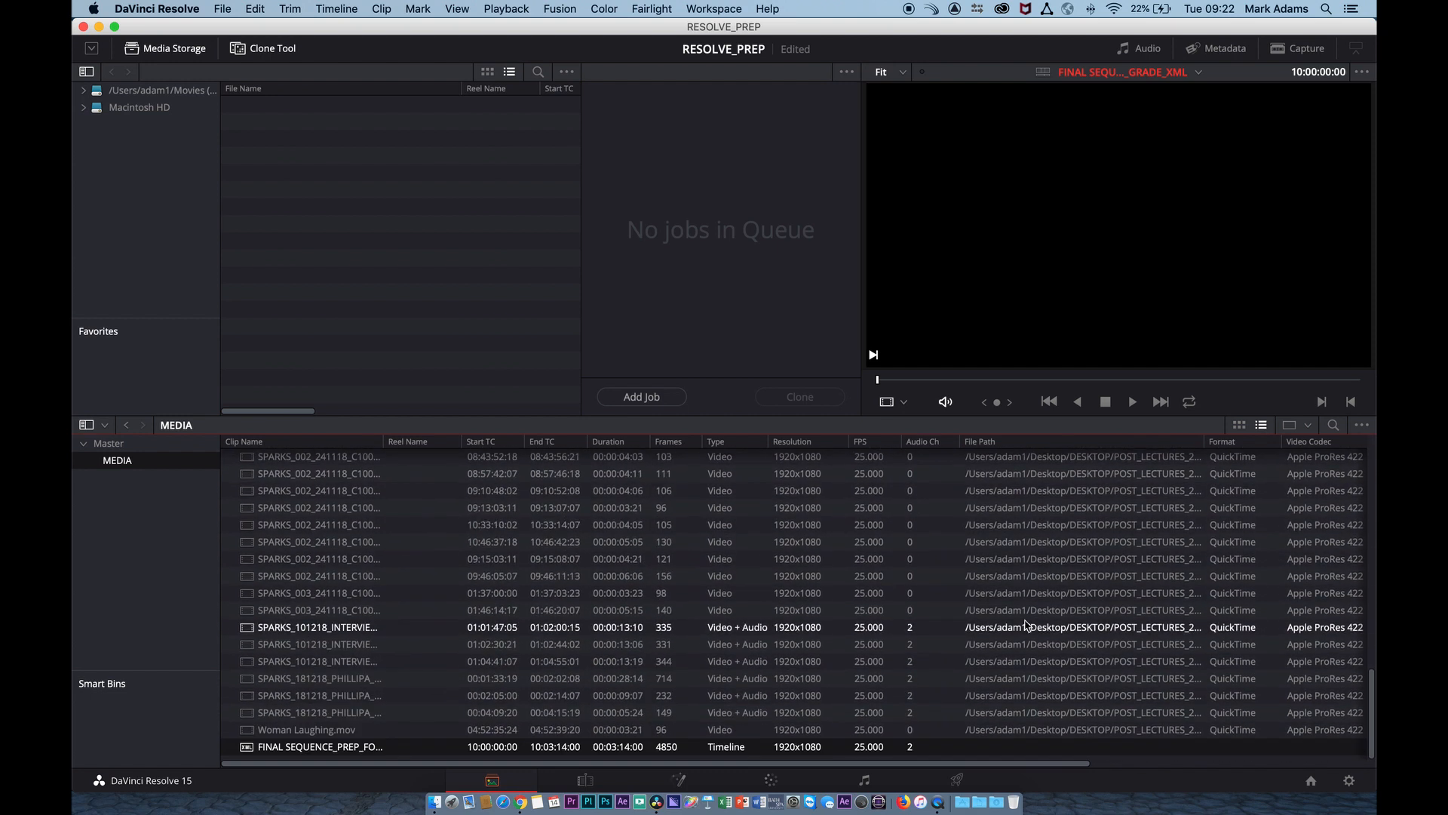
{"action": "scroll", "coordinate": [1027, 620], "scroll_direction": "up", "scroll_amount": 15}
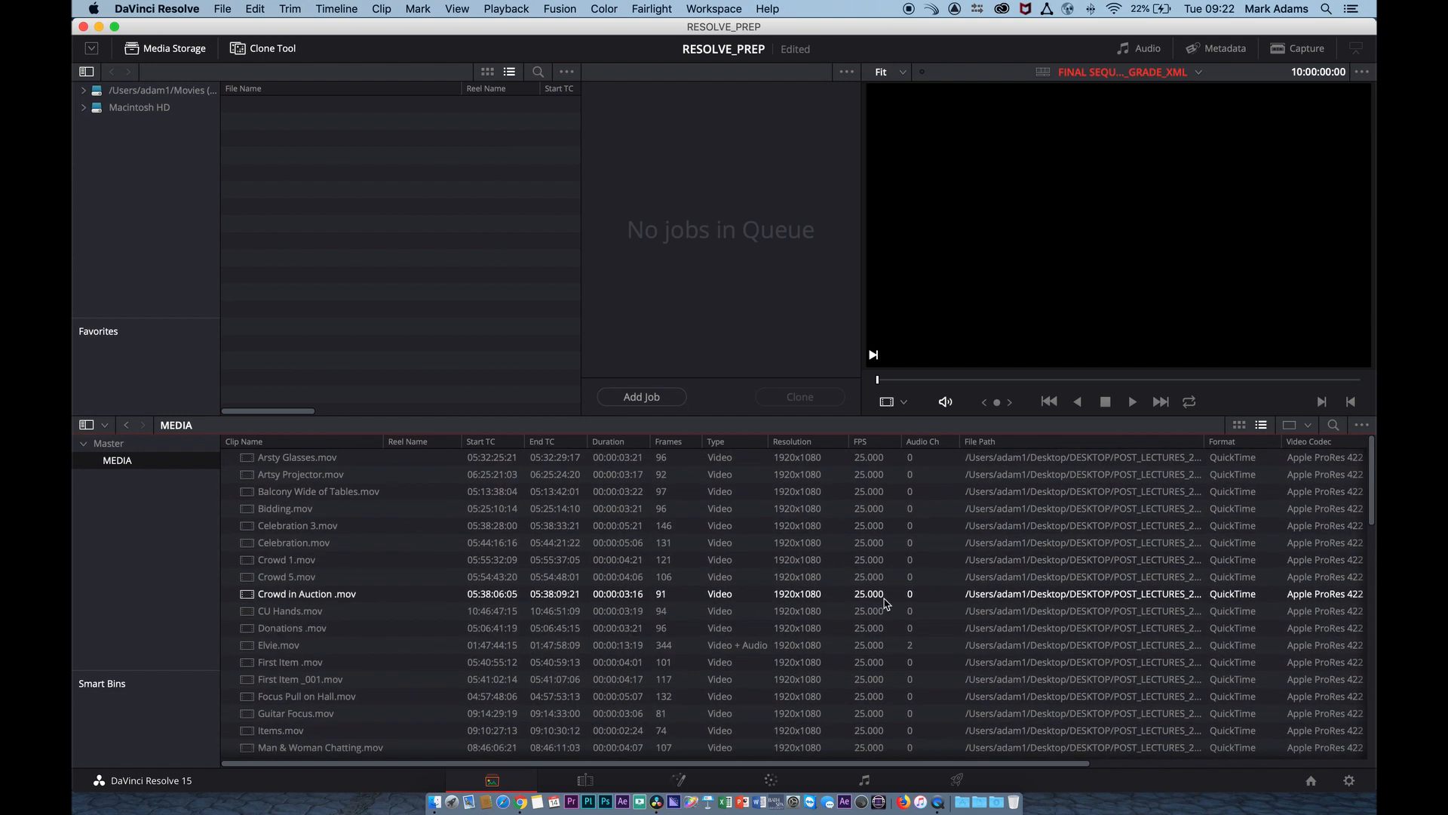
{"action": "left_click", "coordinate": [115, 445]}
{"action": "right_click", "coordinate": [116, 449]}
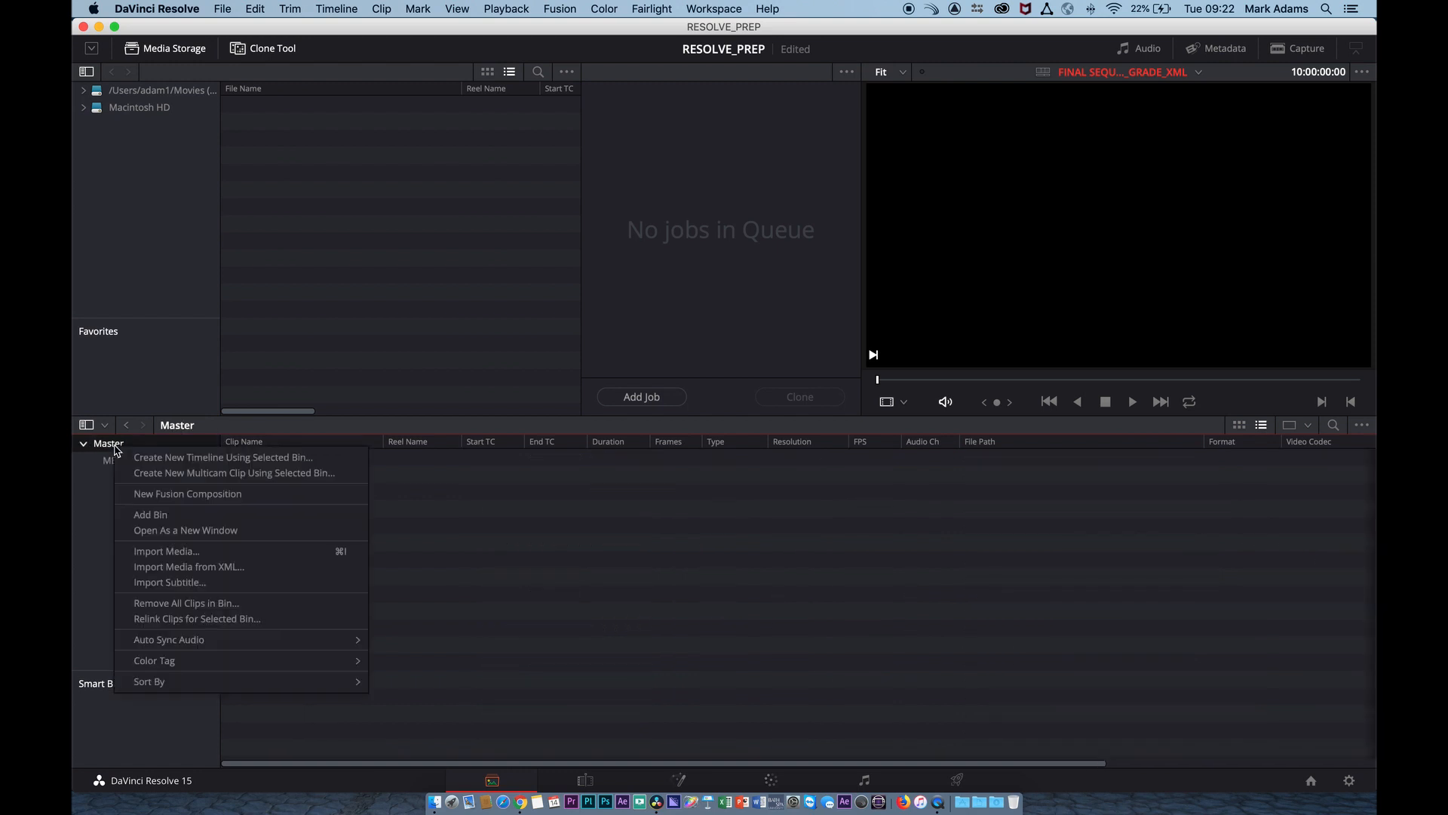
{"action": "left_click", "coordinate": [151, 515]}
{"action": "type", "text": "B"}
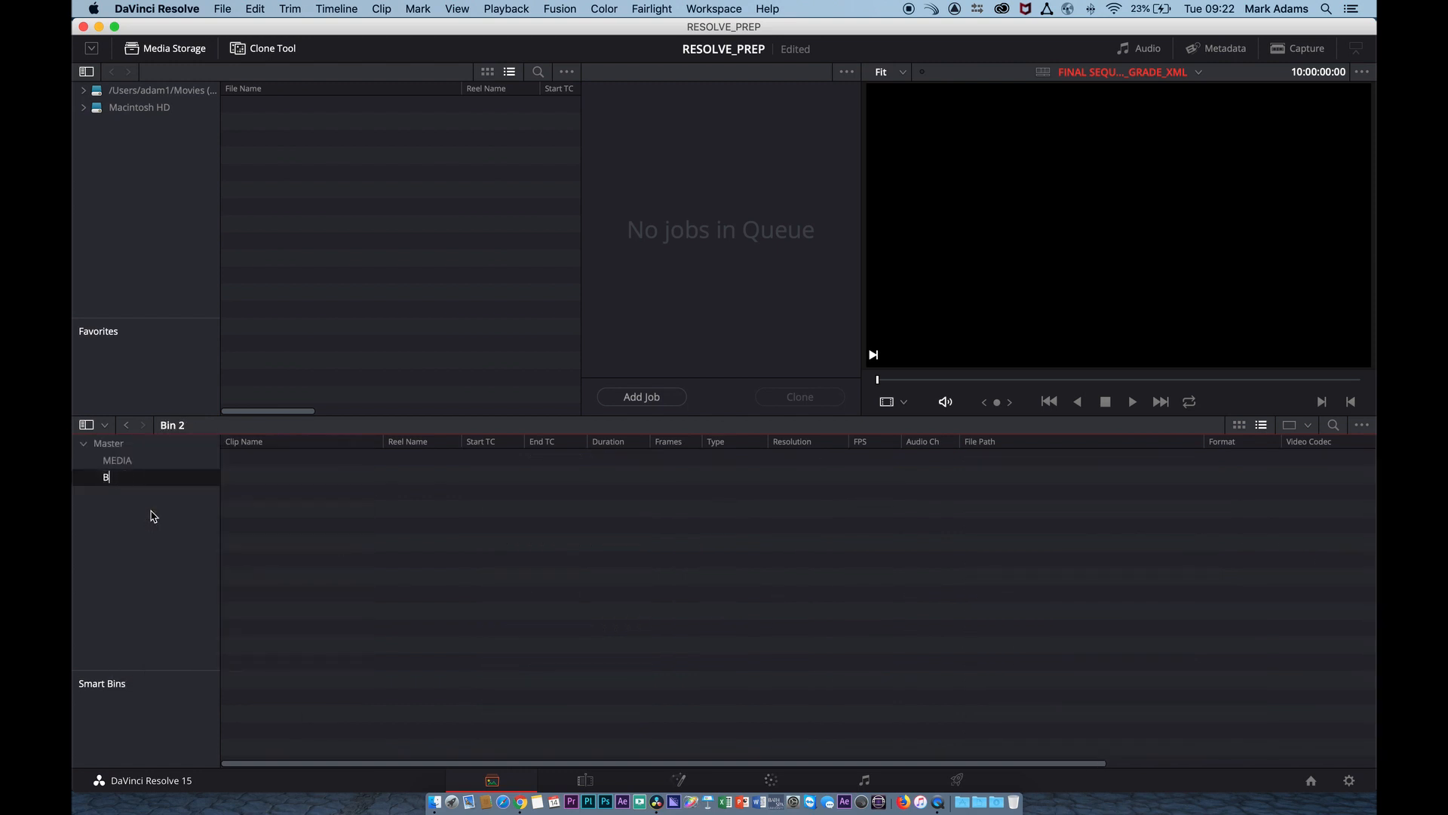
{"action": "type", "text": "ITC_QT_GUIDE_WAV"}
{"action": "key", "text": "Return"}
{"action": "double_click", "coordinate": [119, 481]}
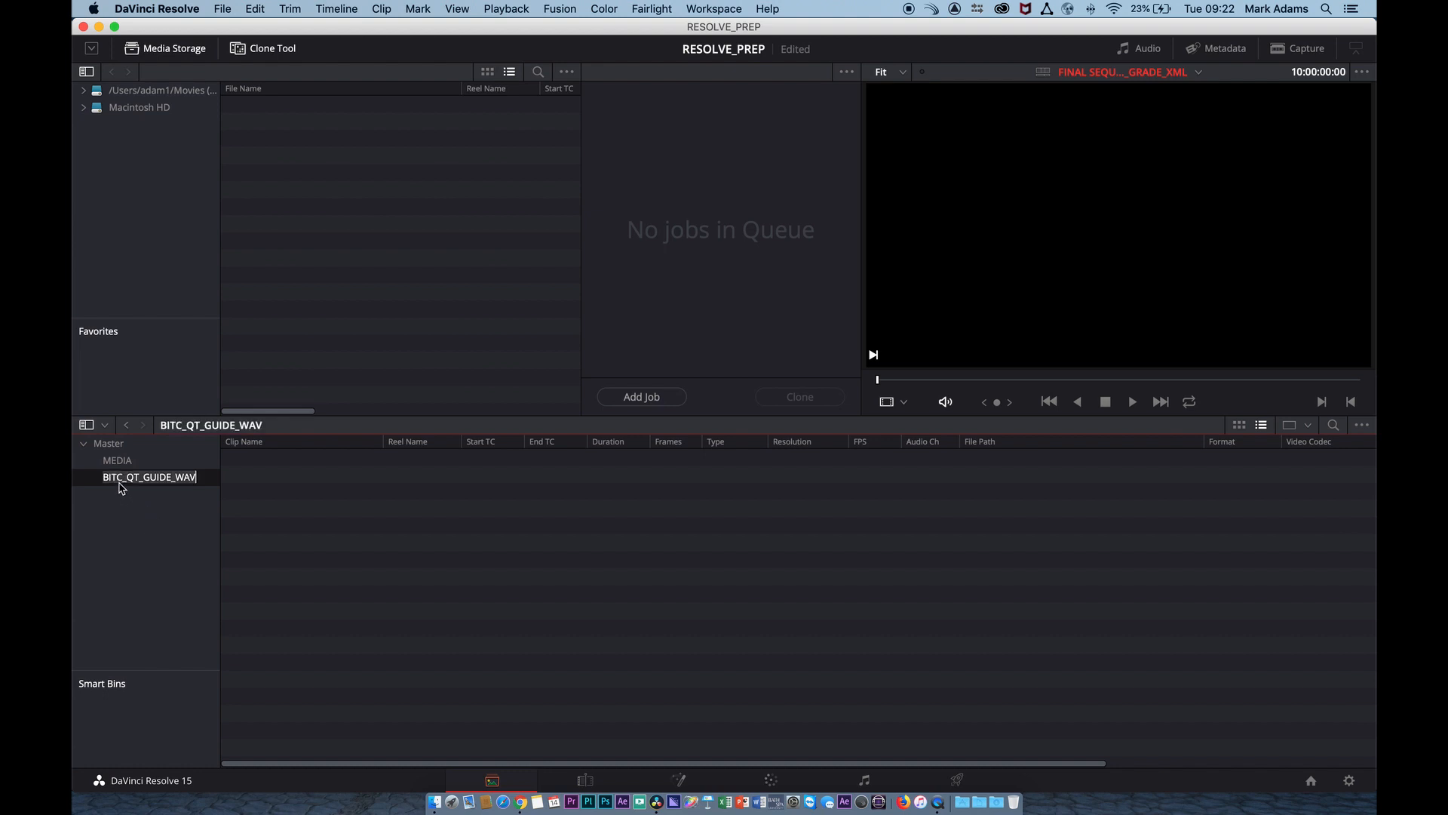
{"action": "left_click", "coordinate": [126, 519]}
{"action": "left_click", "coordinate": [111, 480]}
{"action": "left_click", "coordinate": [107, 518]}
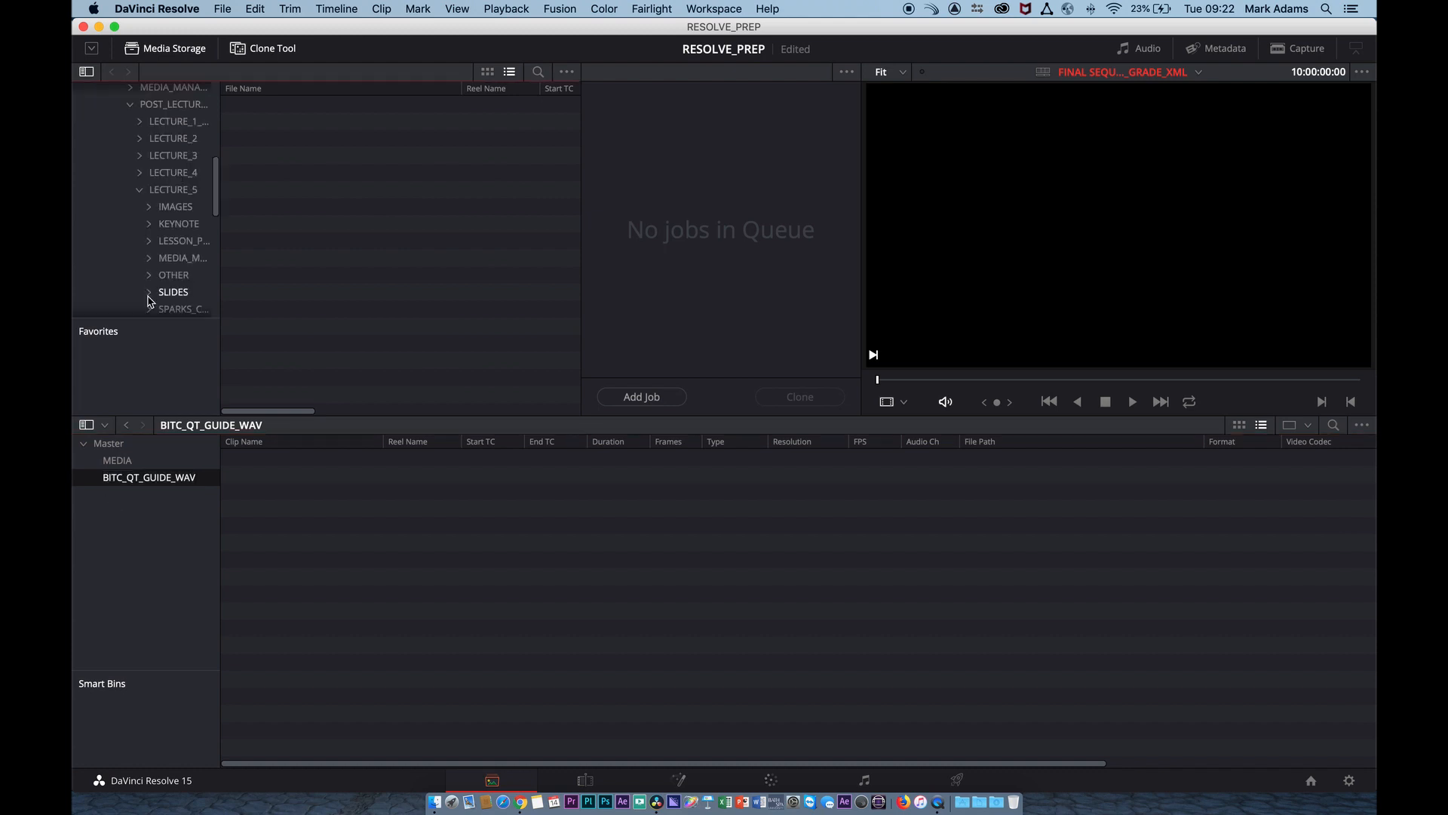
Step: Open the BITC_QT folder inside LECTURE_5 > SPARKS_CONSOL in media storage, widening the folder list to read its names
{"action": "scroll", "coordinate": [148, 297], "scroll_direction": "down", "scroll_amount": 1}
{"action": "left_click", "coordinate": [148, 293]}
{"action": "scroll", "coordinate": [163, 272], "scroll_direction": "down", "scroll_amount": 5}
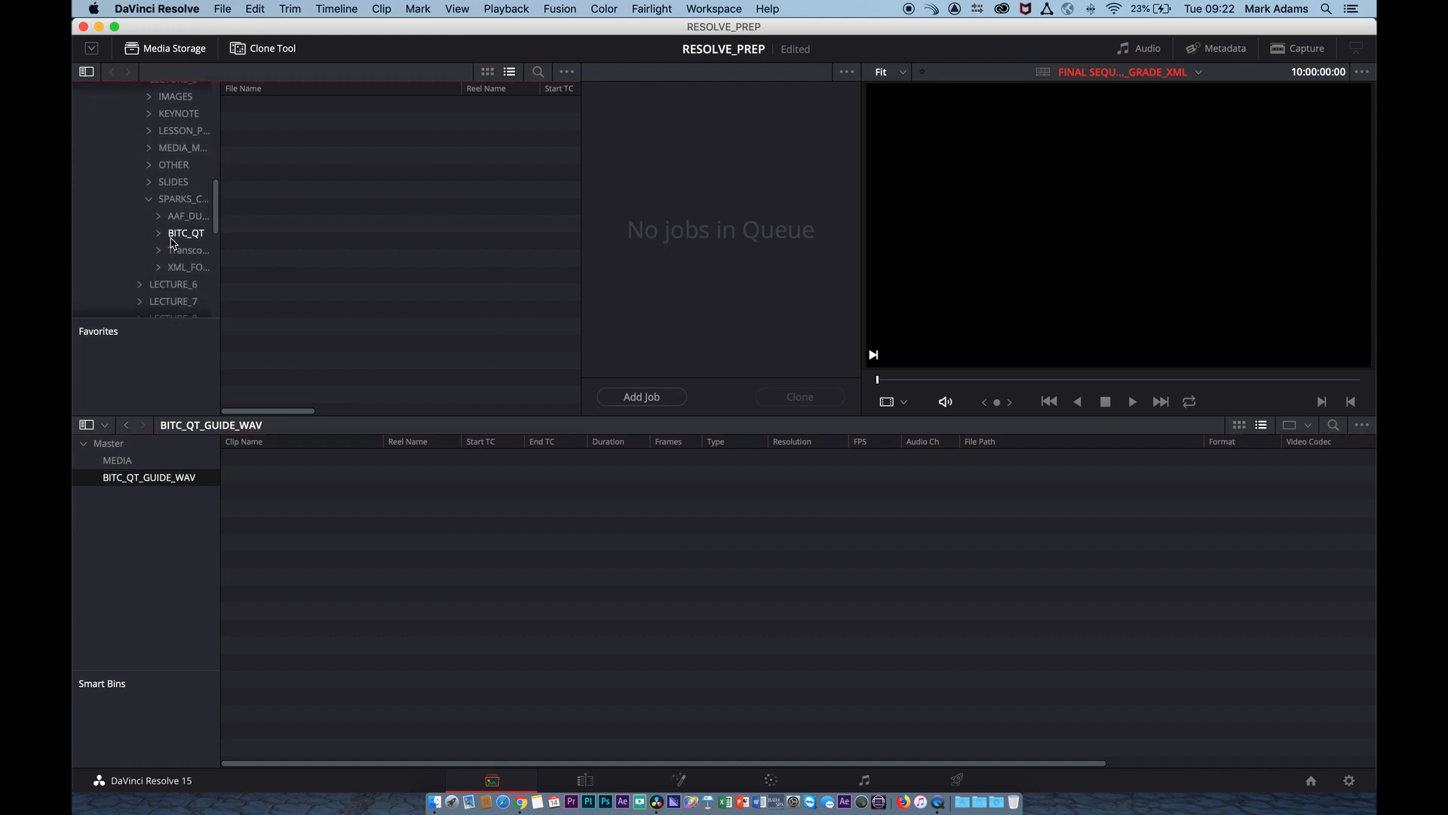
{"action": "left_click_drag", "start_coordinate": [224, 252], "coordinate": [262, 252]}
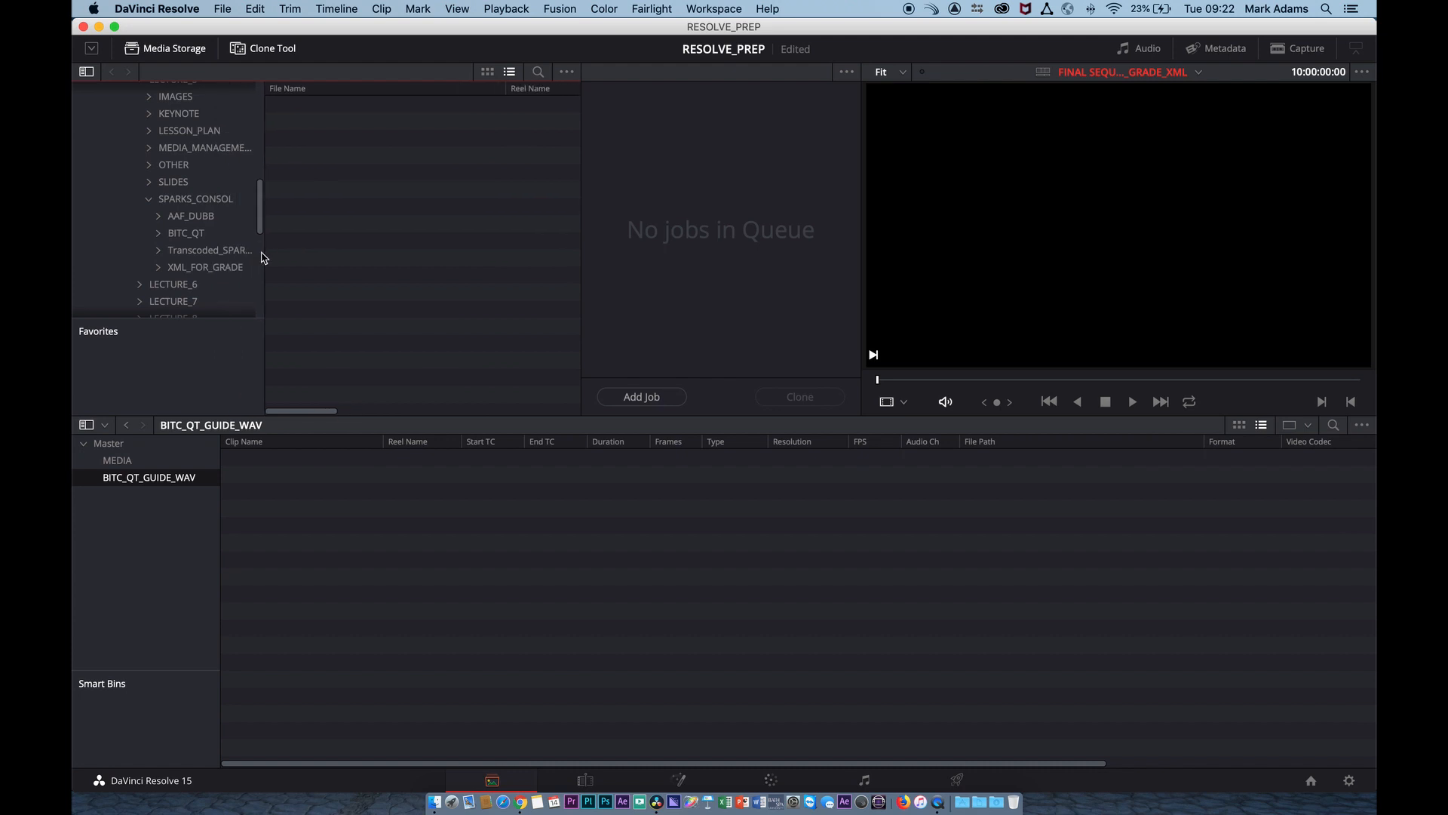
{"action": "right_click", "coordinate": [209, 235]}
{"action": "left_click", "coordinate": [187, 237]}
{"action": "left_click", "coordinate": [189, 252]}
{"action": "left_click", "coordinate": [189, 238]}
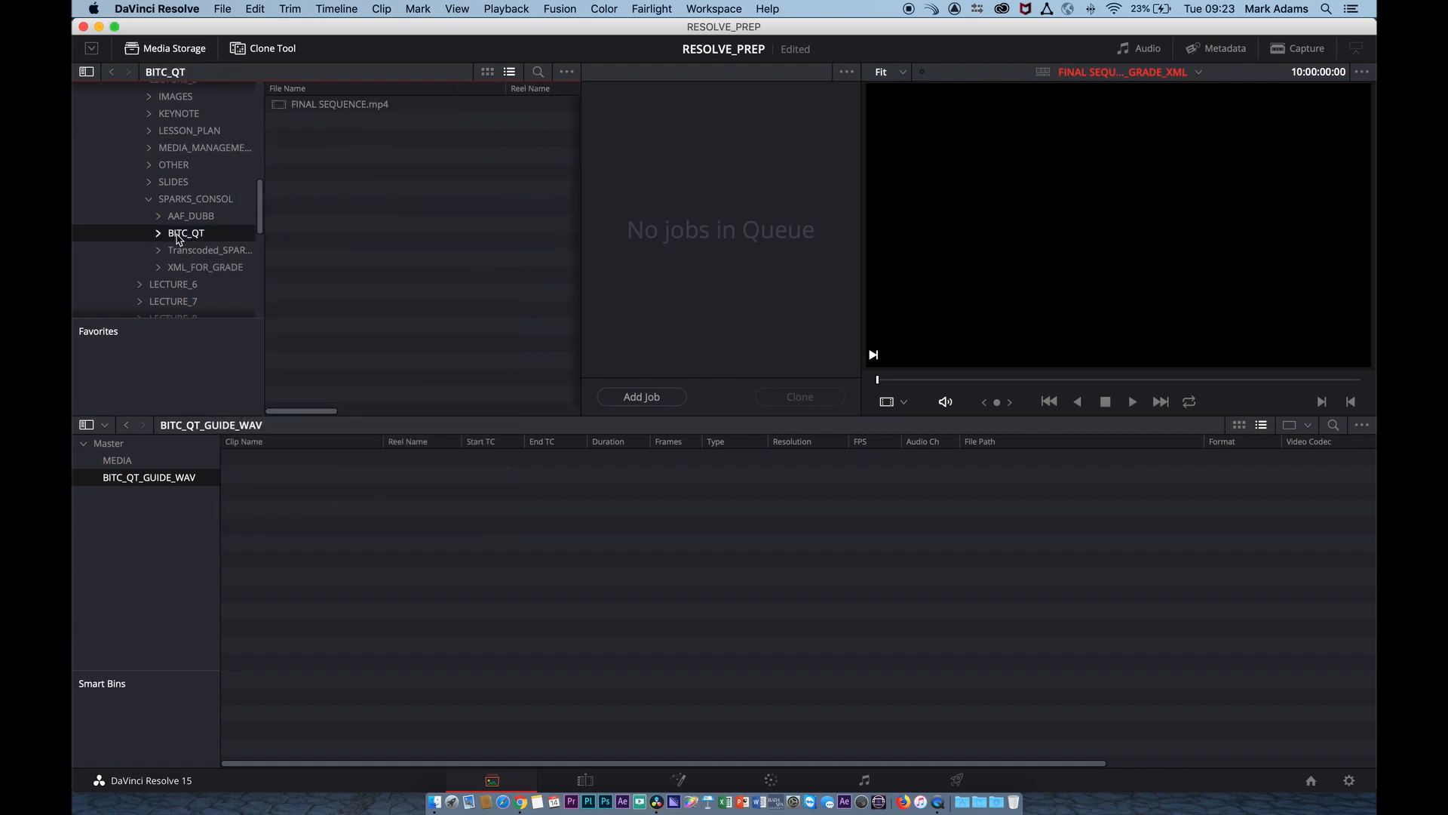
Step: Preview FINAL SEQUENCE.mp4 from a point partway through to check its burnt-in timecode
{"action": "left_click", "coordinate": [278, 108]}
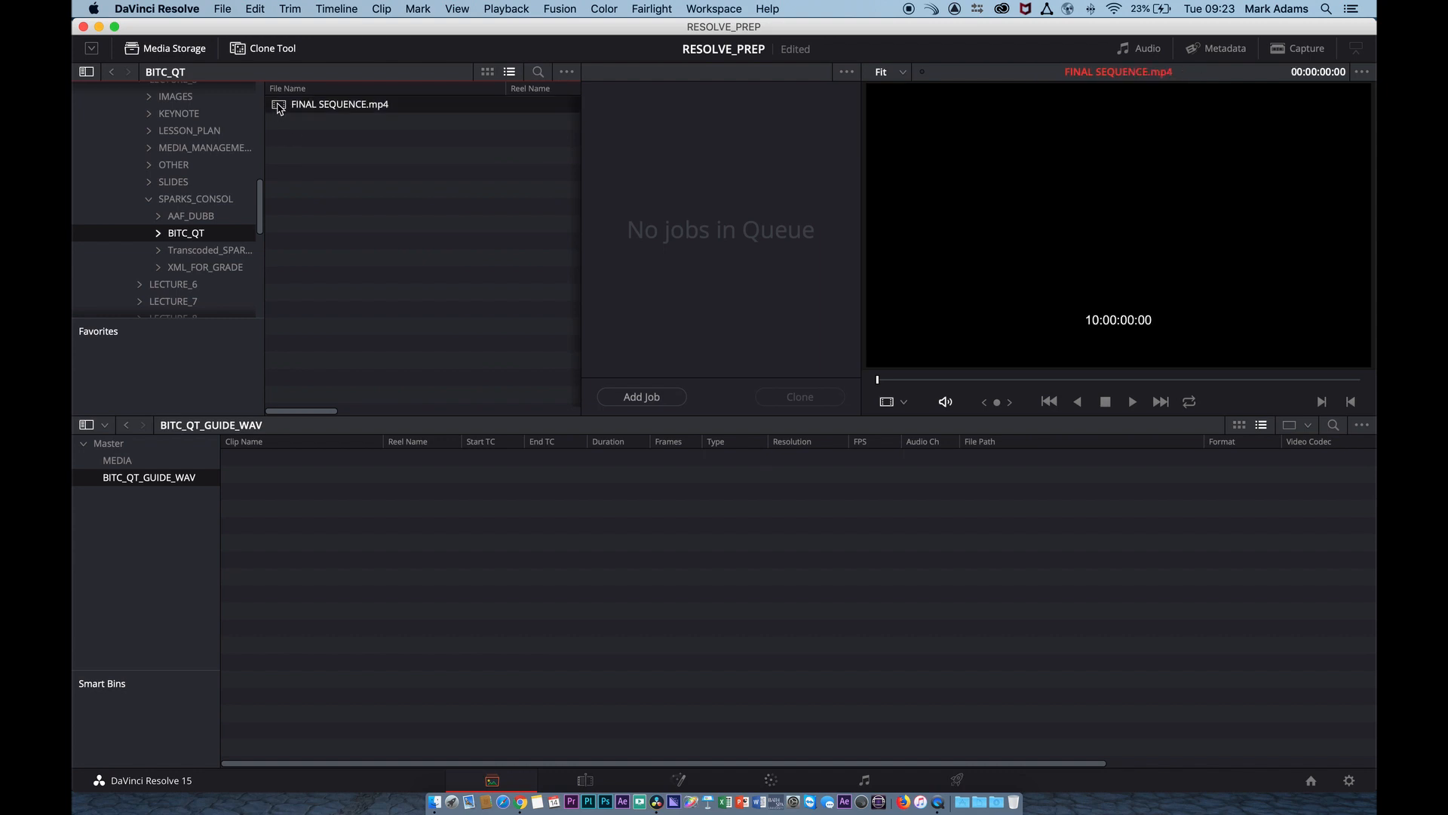
{"action": "left_click", "coordinate": [981, 380]}
{"action": "key", "text": "space"}
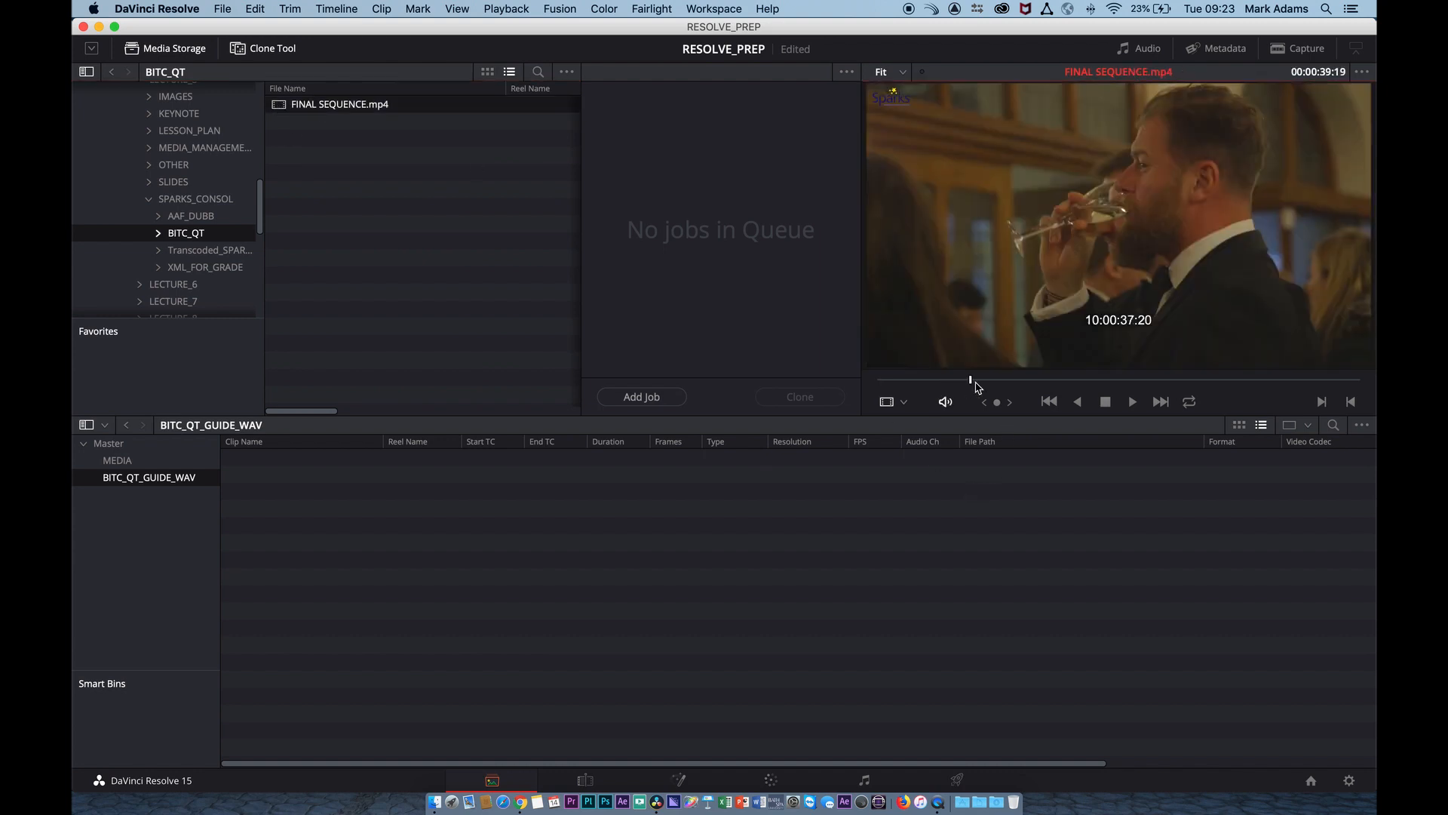
{"action": "key", "text": "space"}
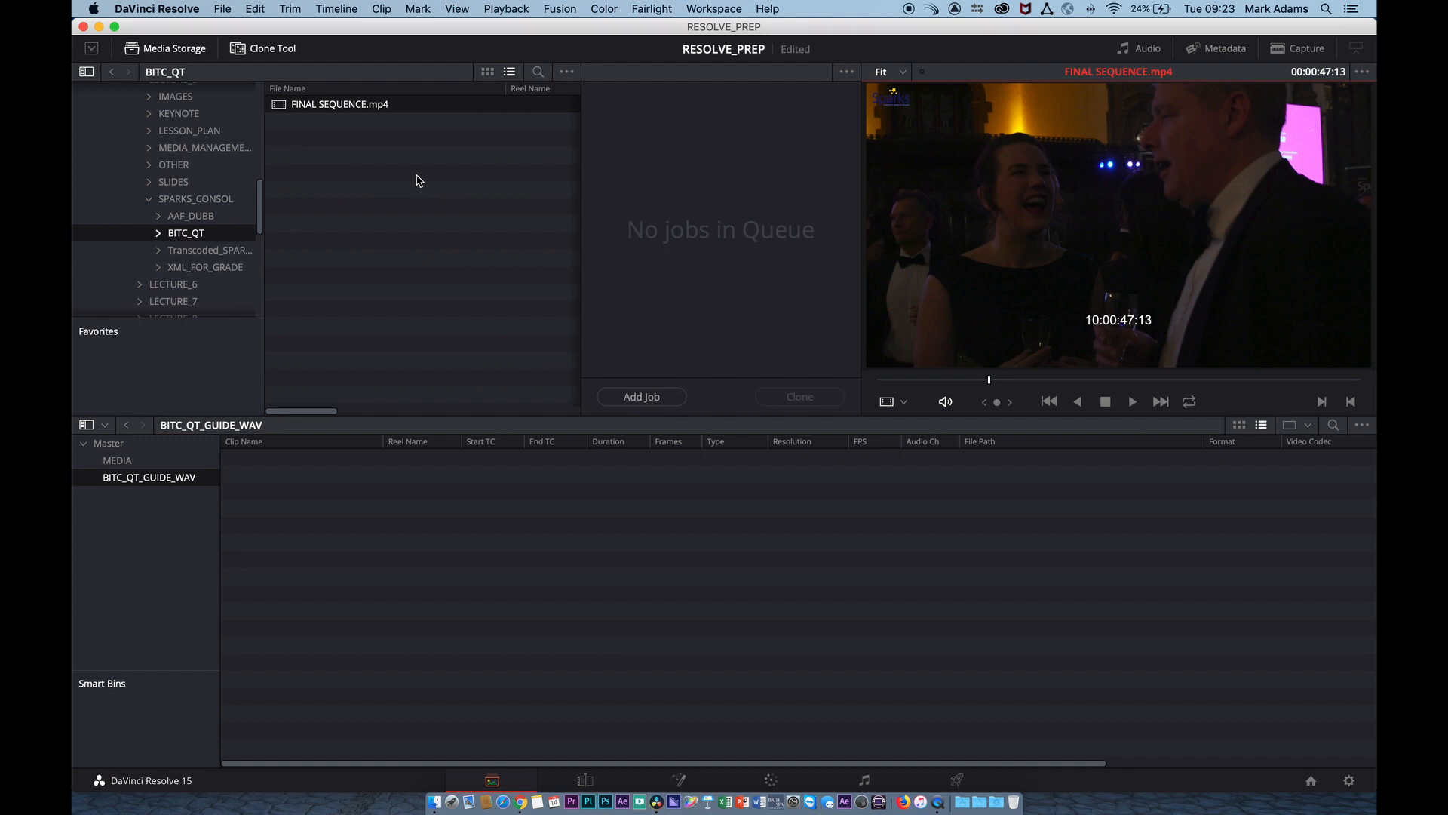
Step: Extract the audio of FINAL SEQUENCE.mp4 to a WAV file in the same folder
{"action": "left_click", "coordinate": [281, 107]}
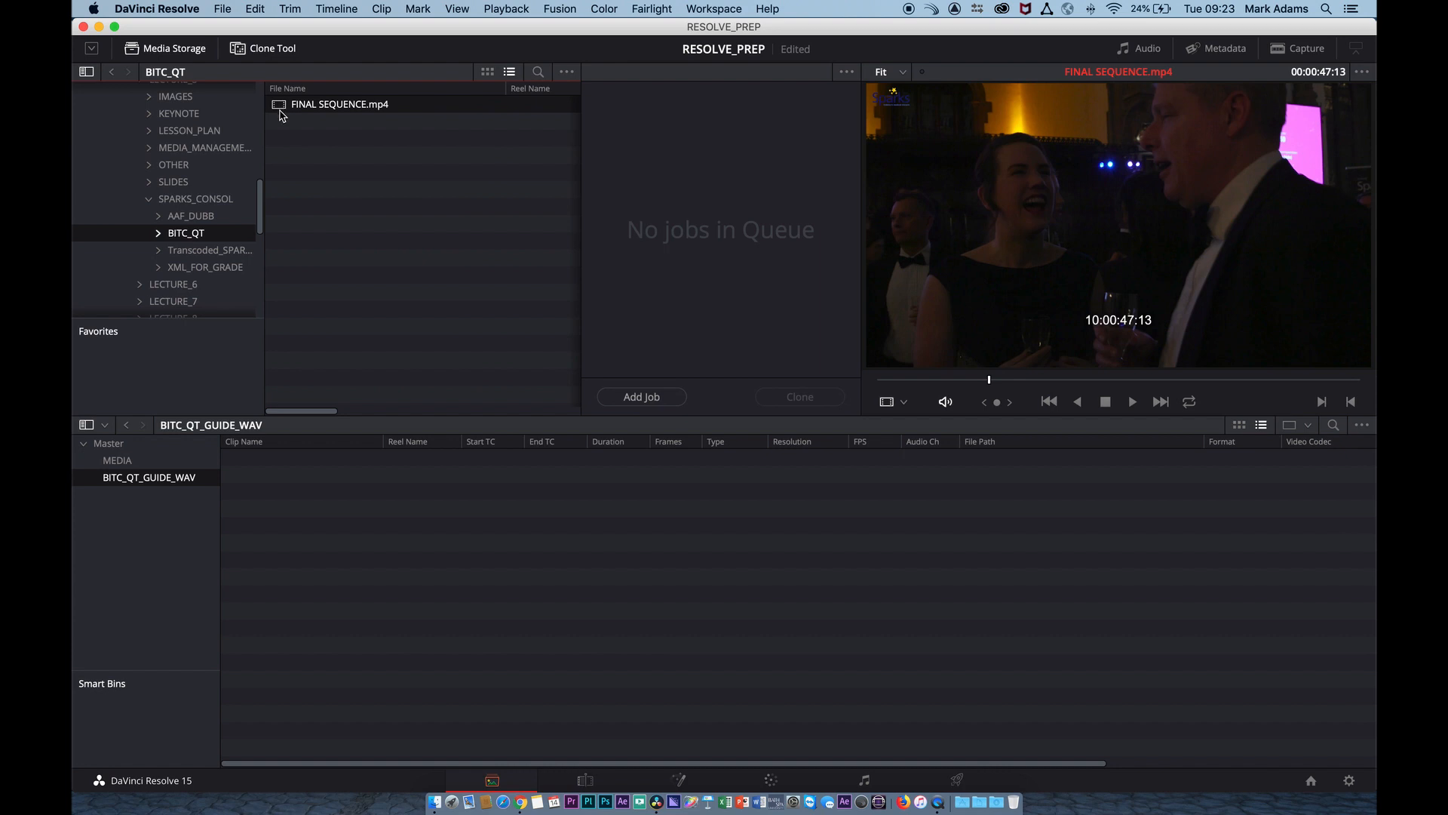
{"action": "right_click", "coordinate": [282, 115]}
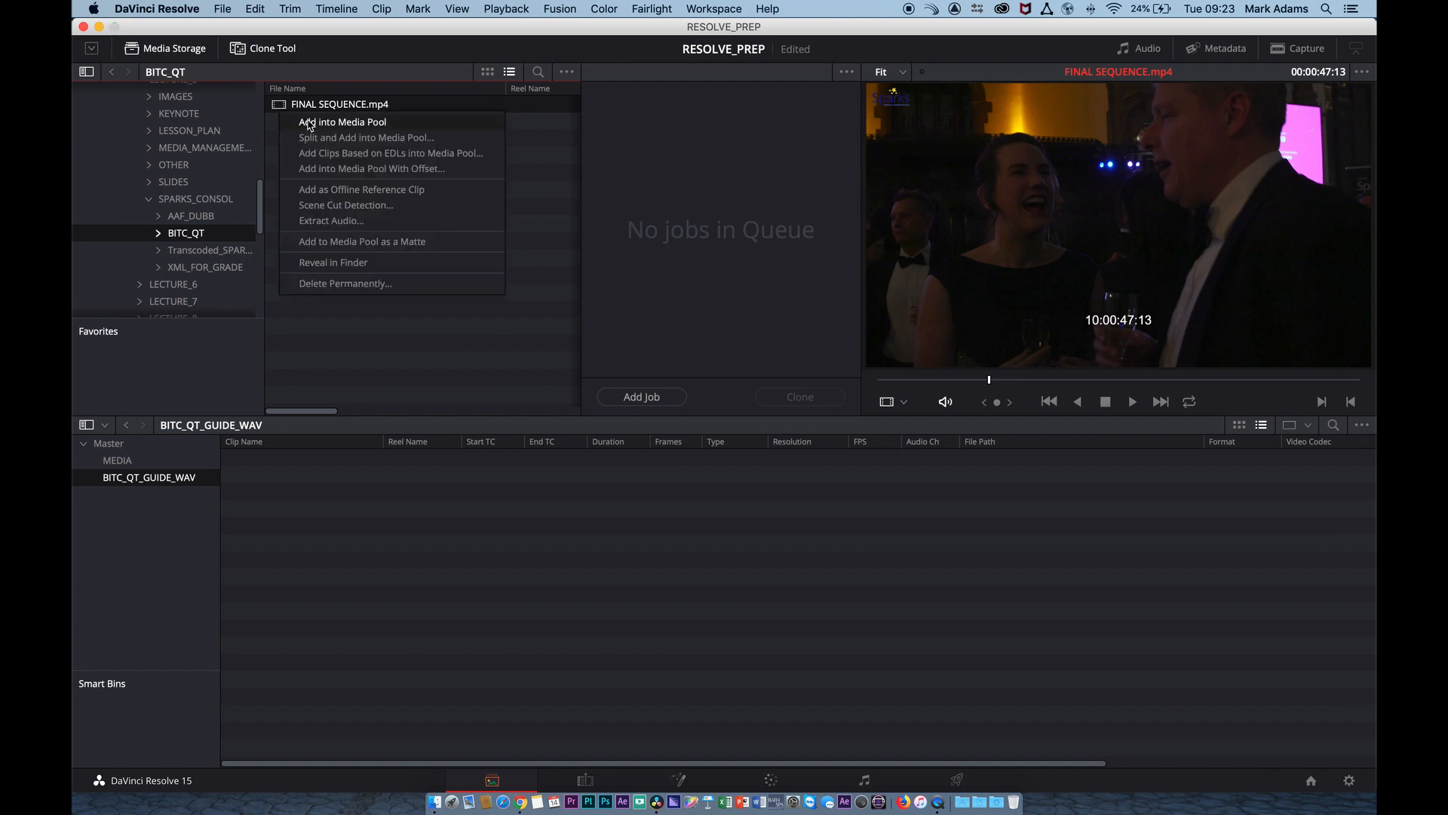
{"action": "left_click", "coordinate": [376, 222]}
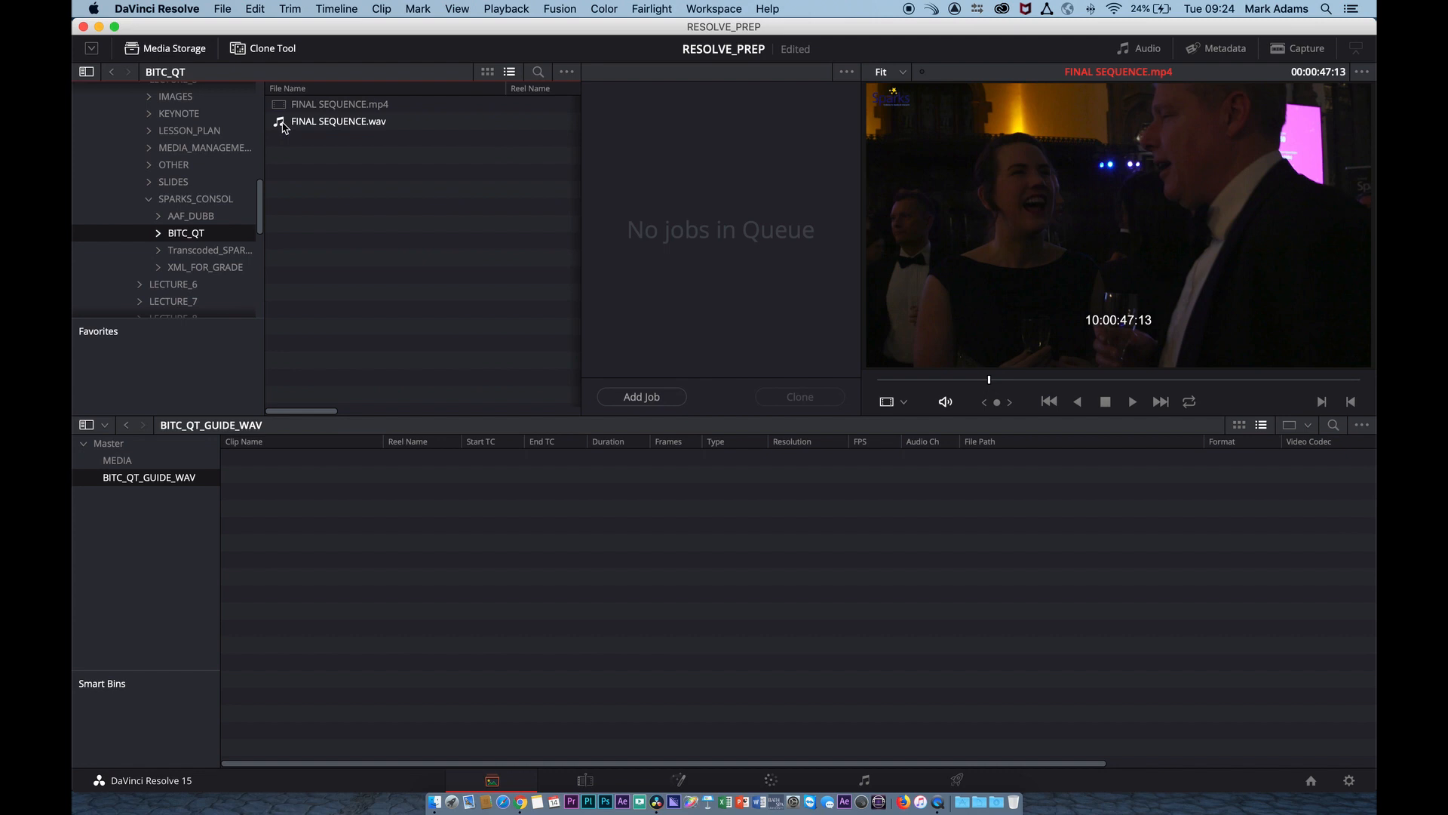
Step: Add FINAL SEQUENCE.wav and FINAL SEQUENCE.mp4 to the BITC_QT_GUIDE_WAV bin
{"action": "mouse_move", "coordinate": [284, 126]}
{"action": "left_mouse_down"}
{"action": "mouse_move", "coordinate": [354, 477]}
{"action": "mouse_move", "coordinate": [350, 155]}
{"action": "mouse_move", "coordinate": [289, 128]}
{"action": "left_mouse_up"}
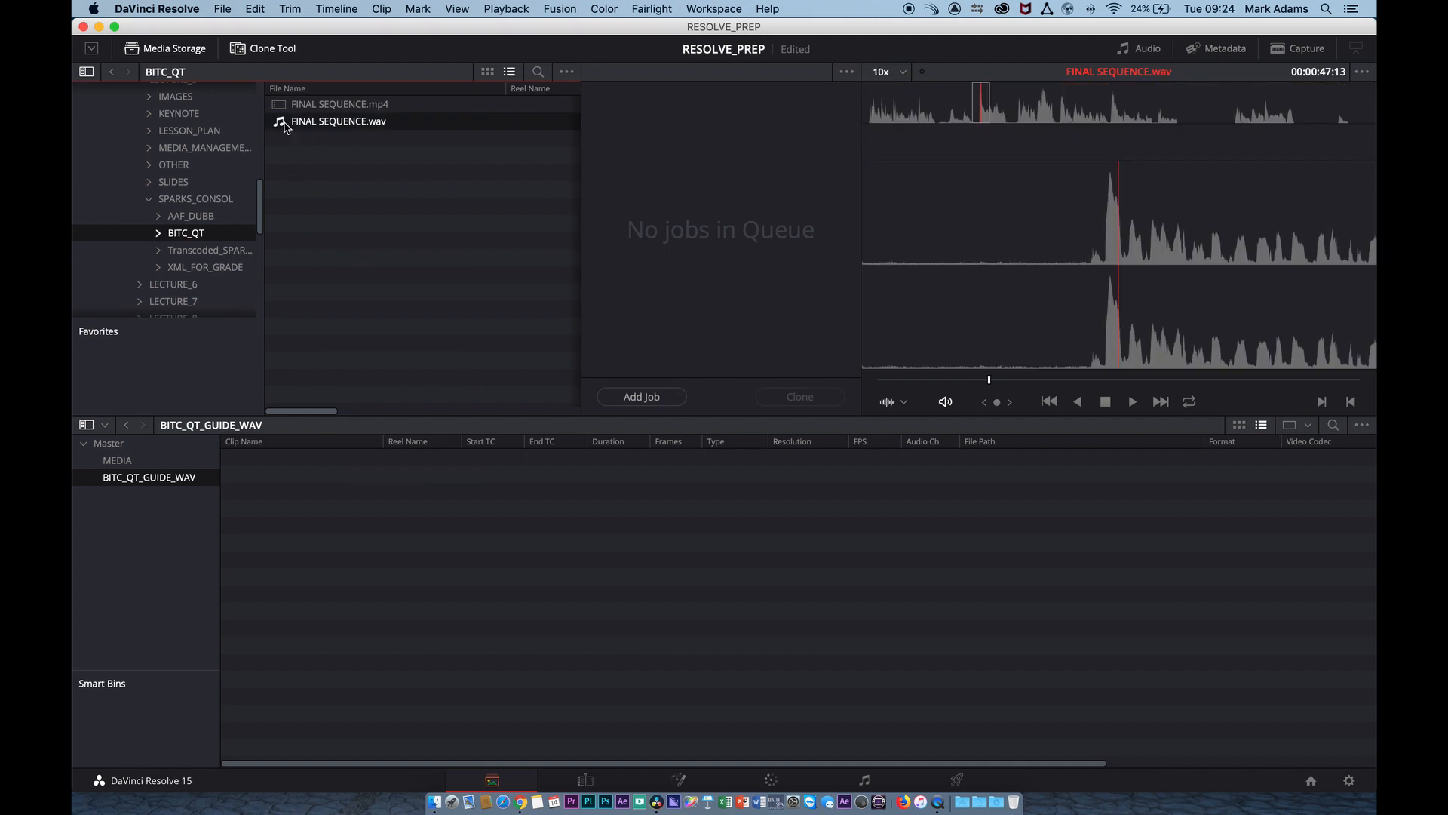
{"action": "right_click", "coordinate": [287, 128]}
{"action": "left_click", "coordinate": [331, 136]}
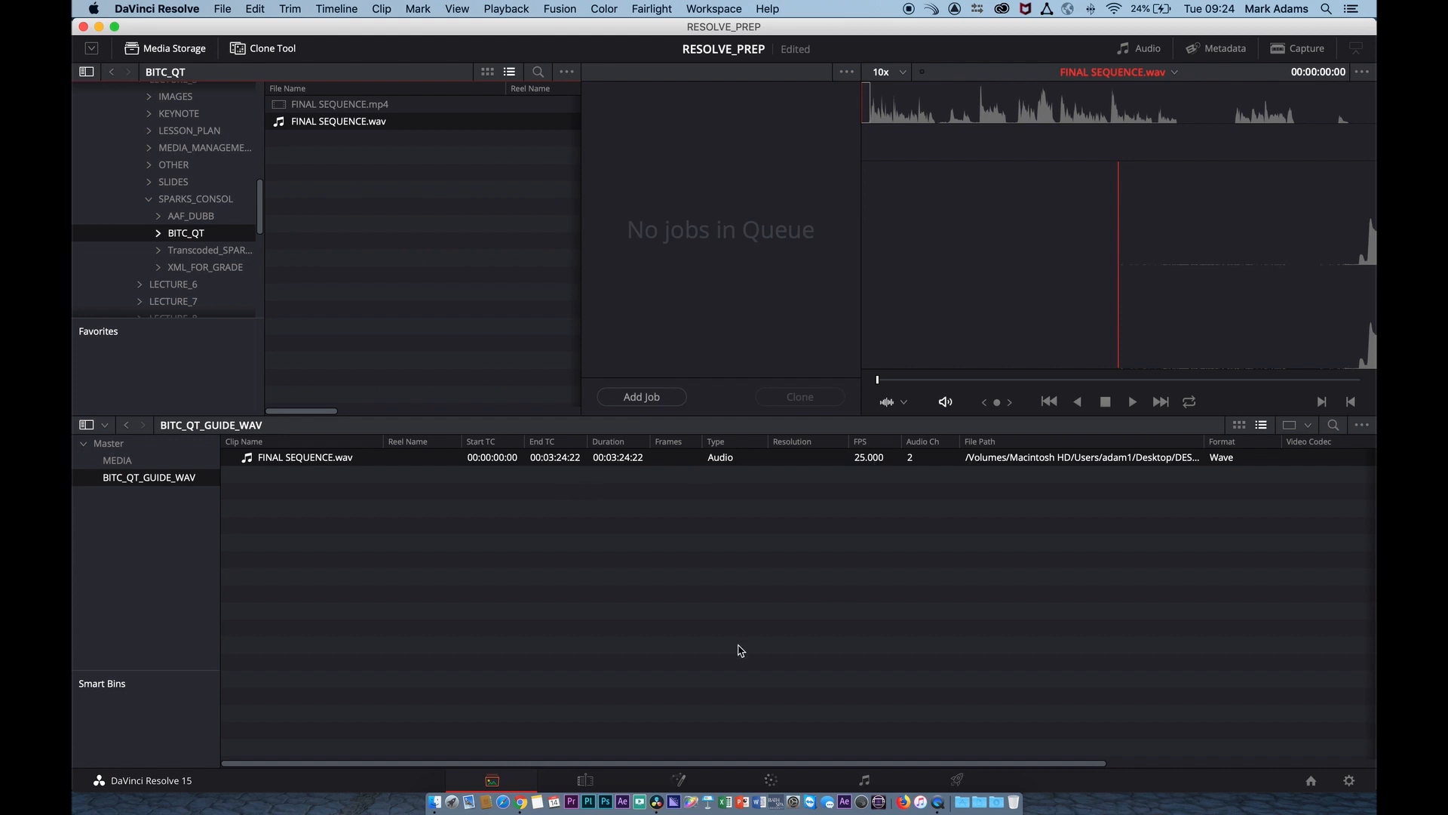
{"action": "left_click", "coordinate": [283, 107]}
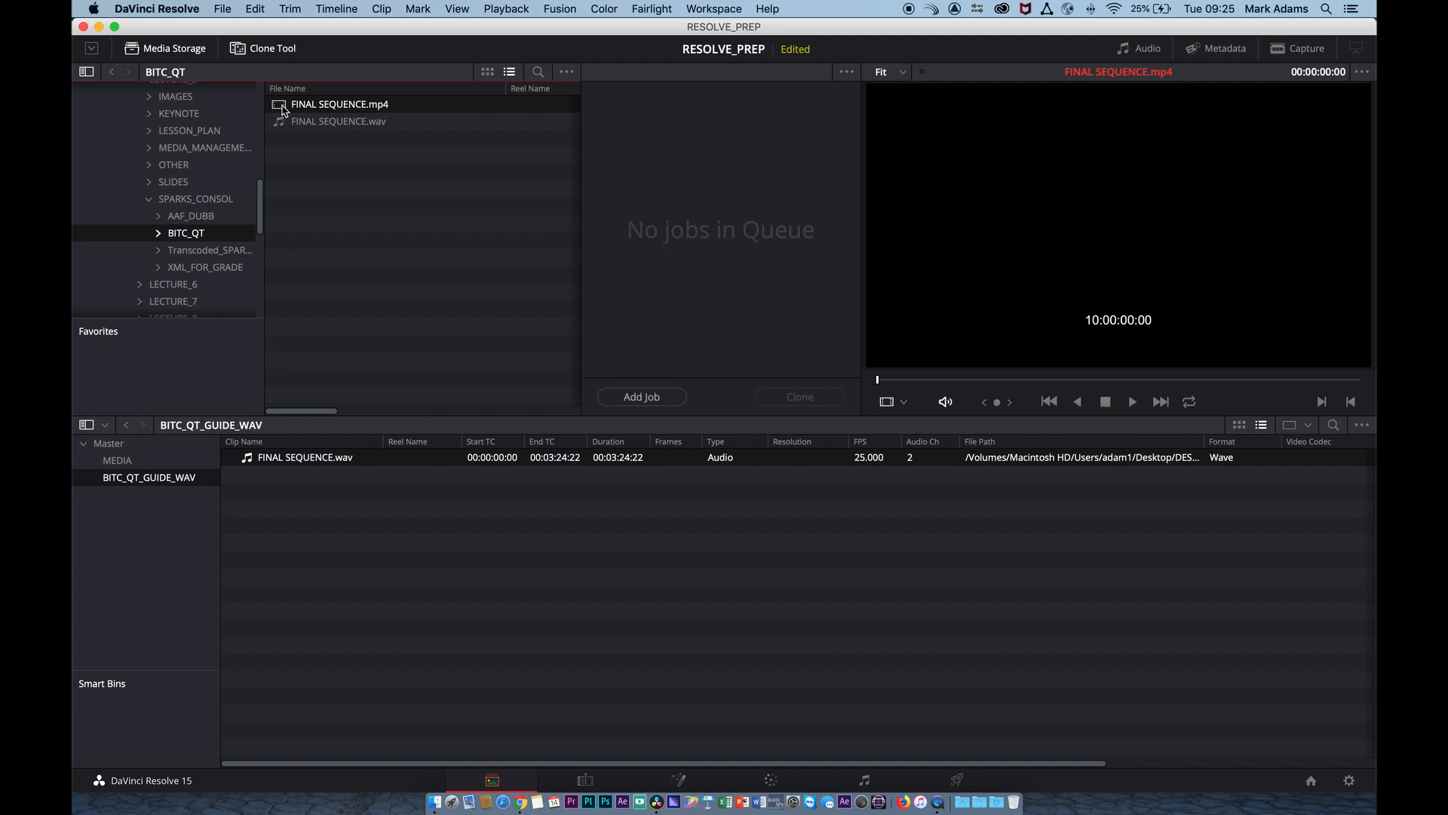
{"action": "left_click_drag", "start_coordinate": [282, 111], "coordinate": [407, 559]}
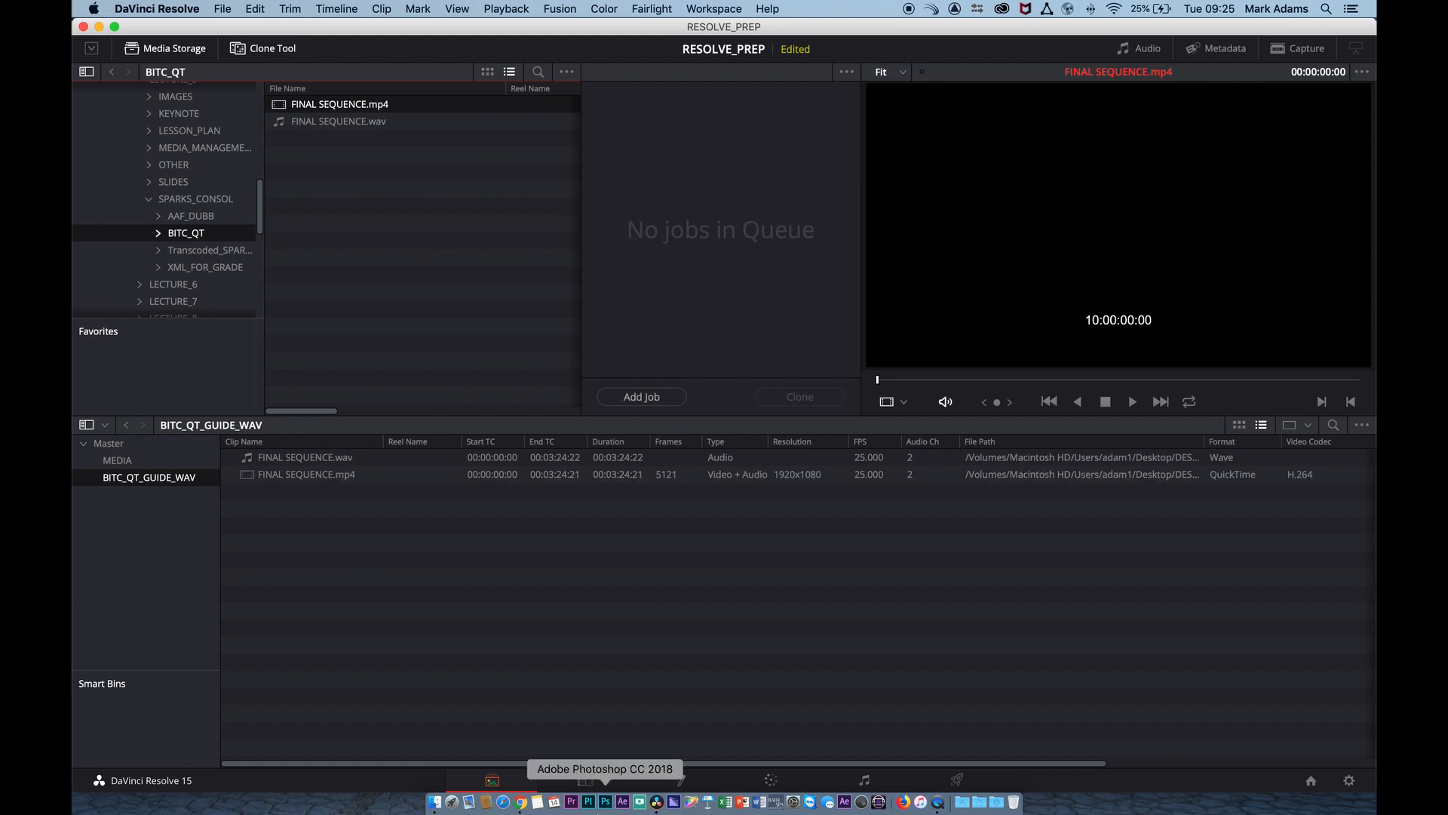
Step: Switch to the Edit page and place FINAL SEQUENCE.wav on audio track A1 at the start of the timeline
{"action": "left_click", "coordinate": [593, 781]}
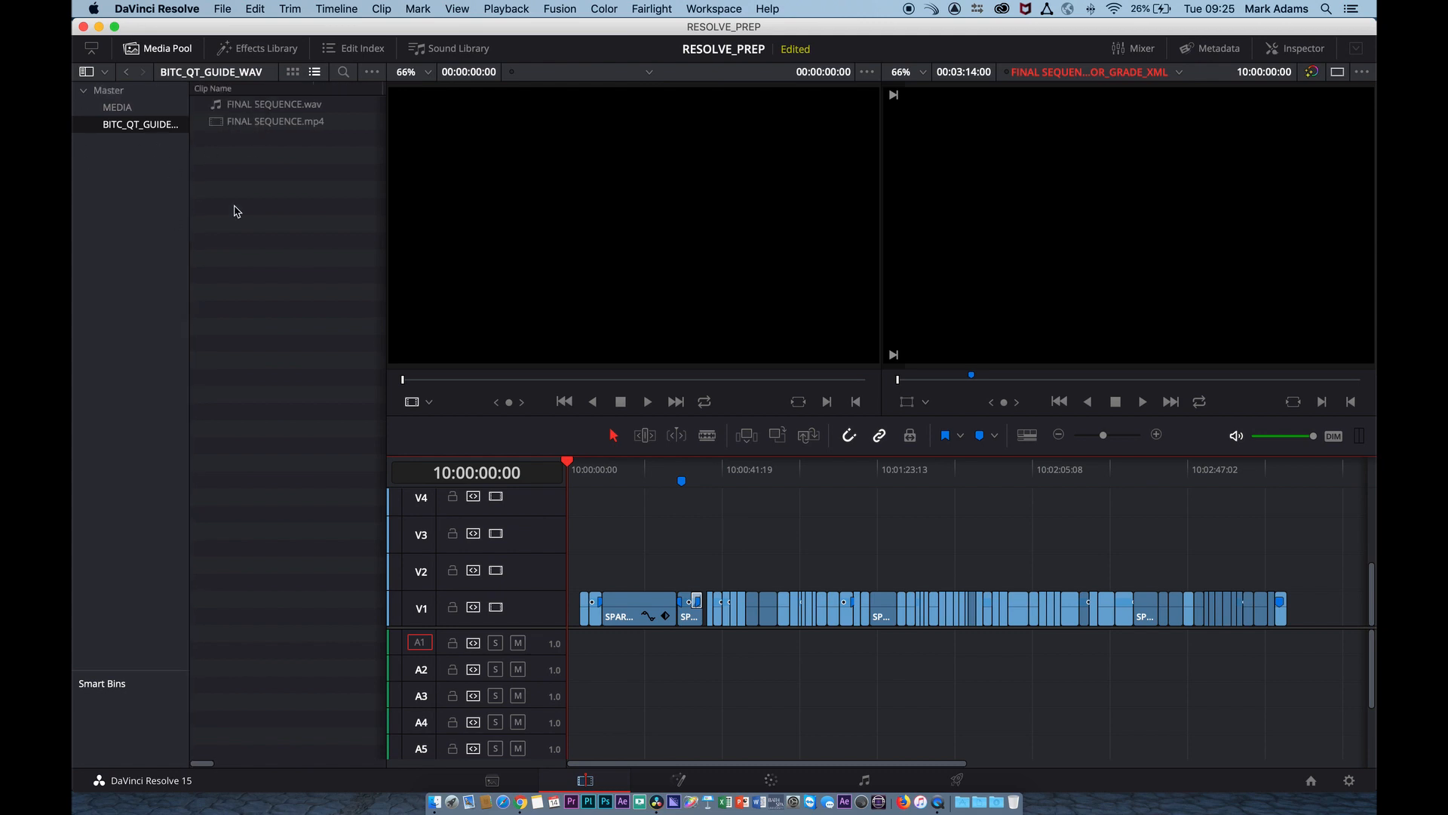
{"action": "left_click", "coordinate": [218, 108]}
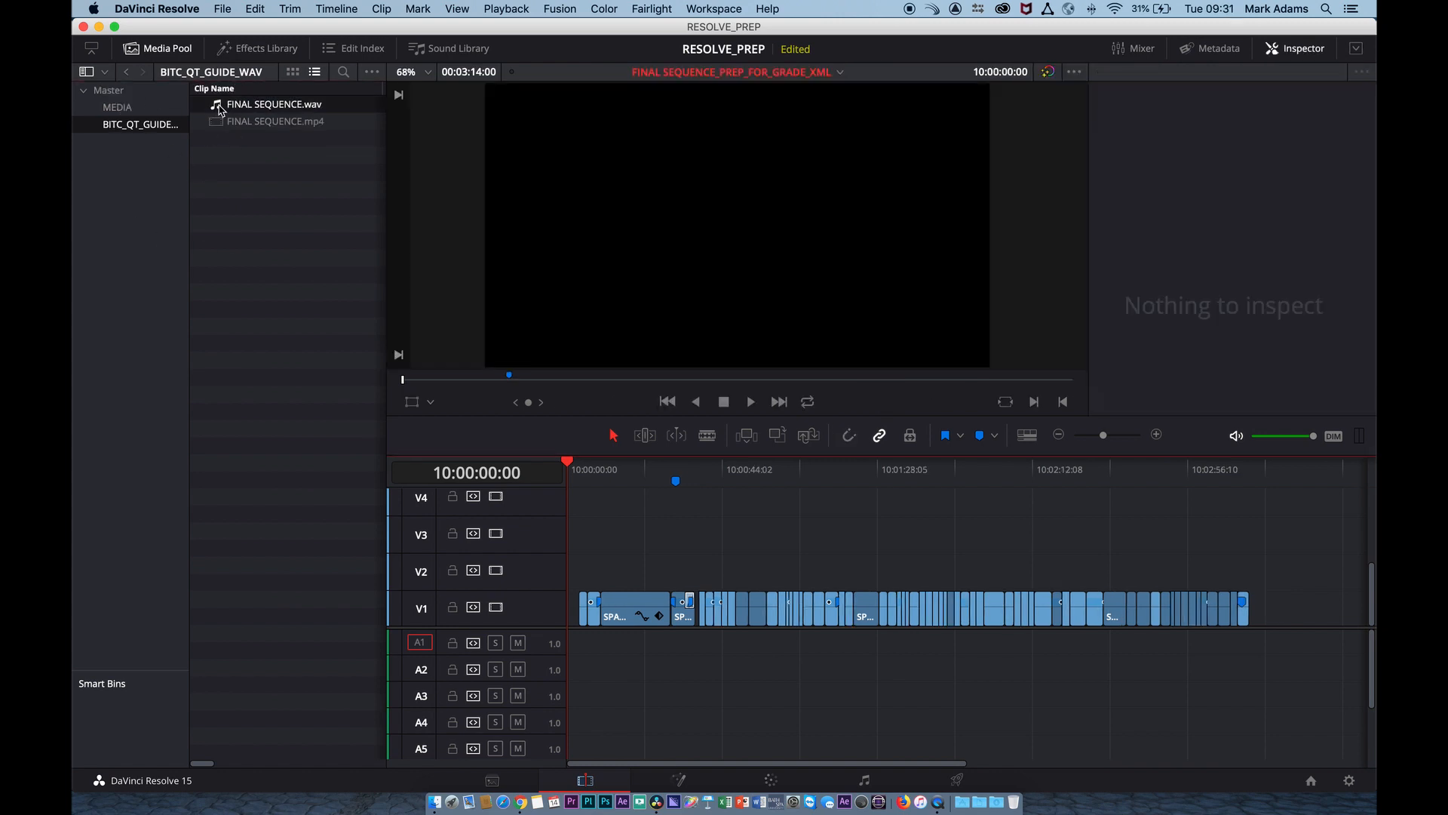
{"action": "left_click_drag", "start_coordinate": [226, 105], "coordinate": [568, 633]}
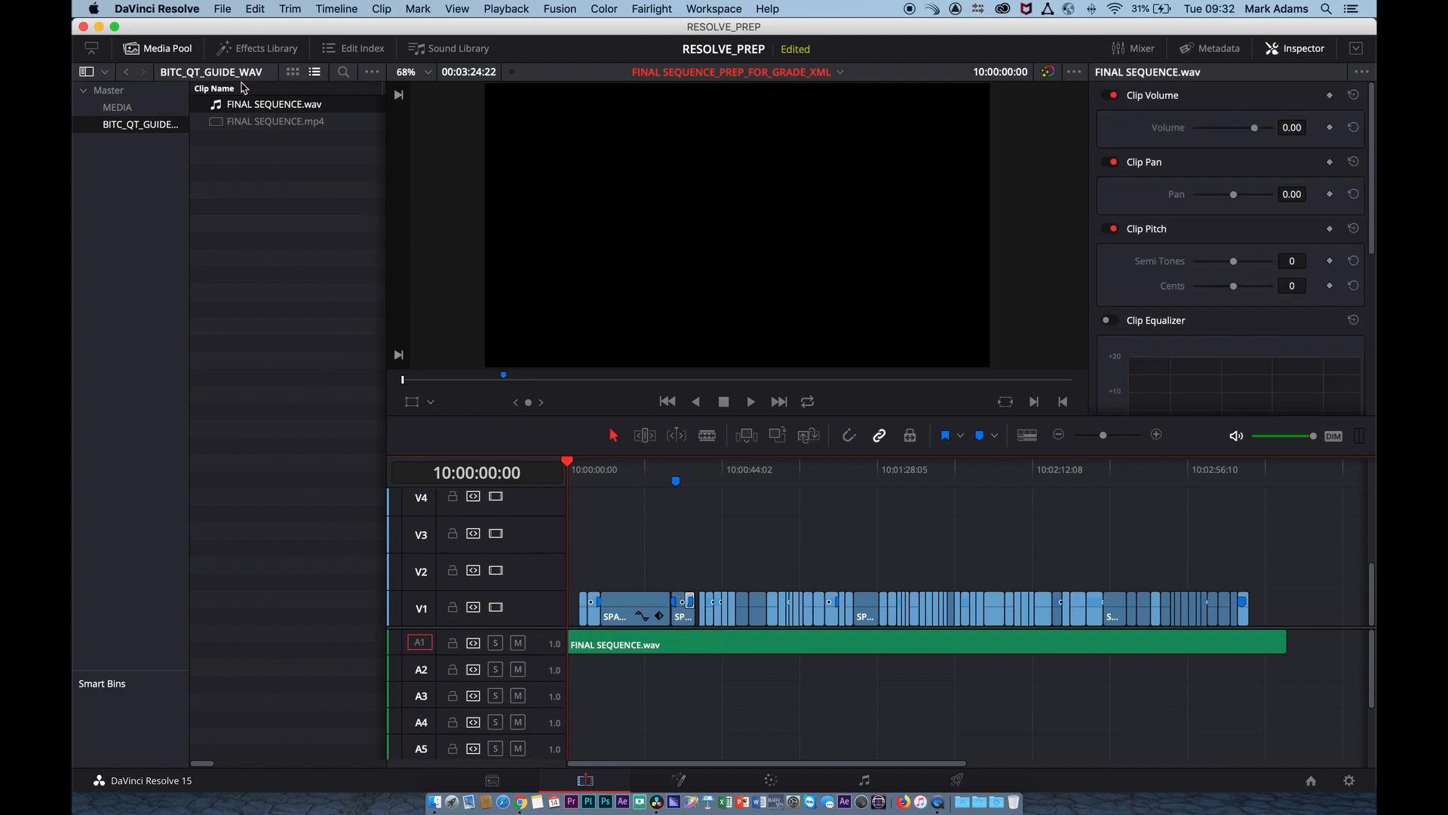
Step: Turn off A1 as the audio destination and place FINAL SEQUENCE.mp4 on video track V4 at the timeline start
{"action": "left_click", "coordinate": [248, 122]}
{"action": "left_click", "coordinate": [424, 645]}
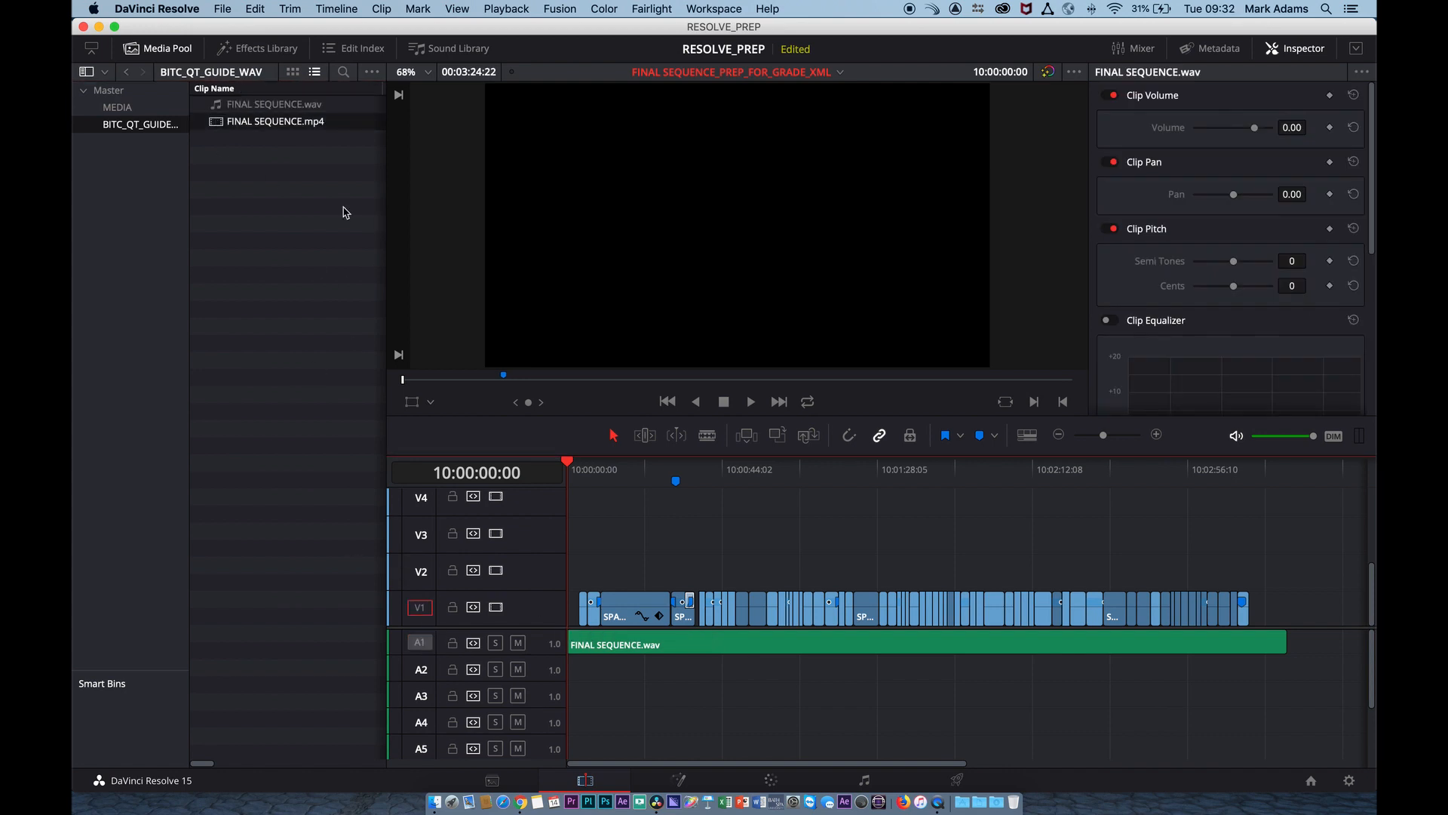
{"action": "left_click_drag", "start_coordinate": [221, 127], "coordinate": [547, 481]}
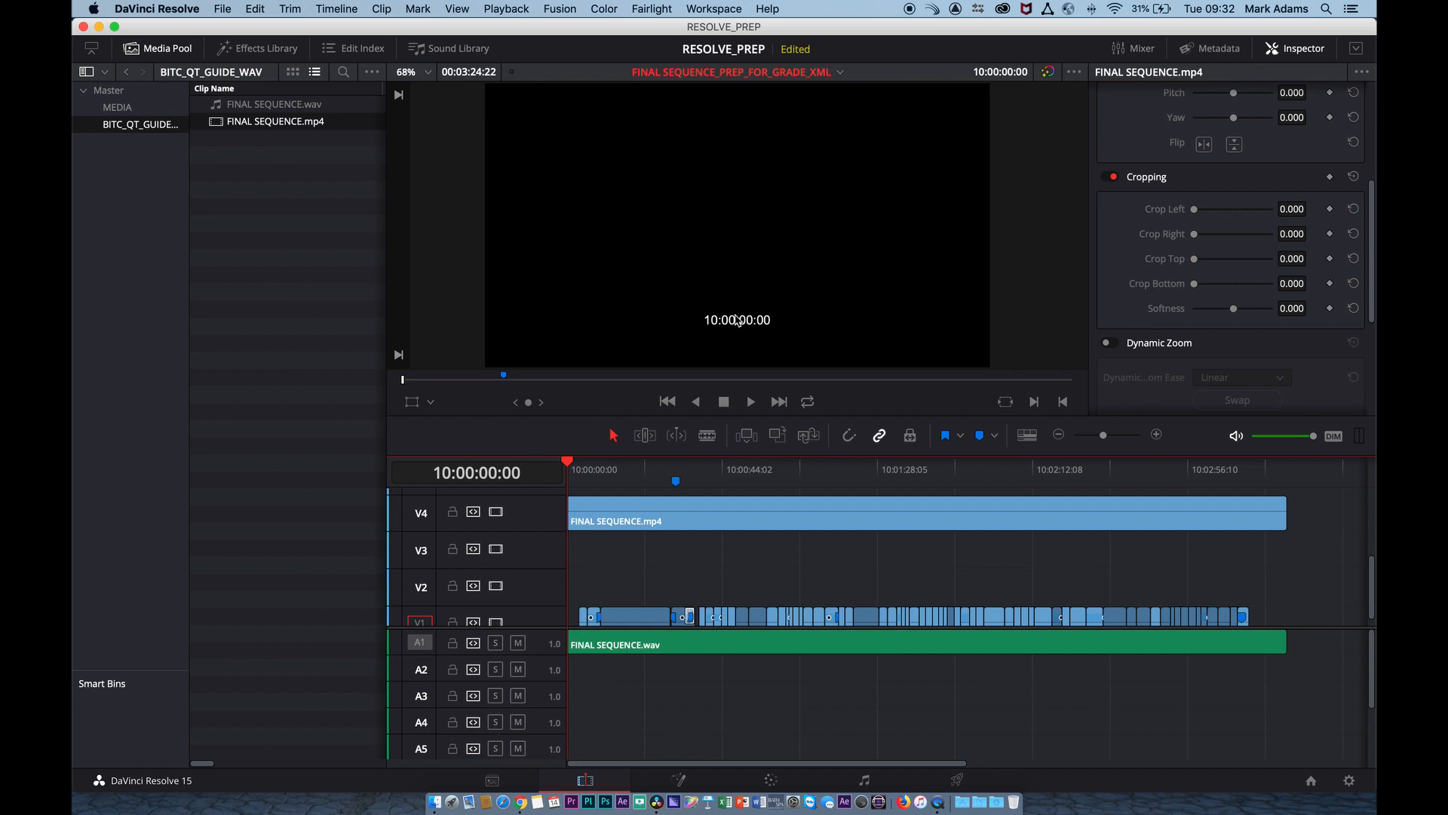
{"action": "left_click_drag", "start_coordinate": [568, 462], "coordinate": [524, 472]}
Step: Set Crop Right of the FINAL SEQUENCE.mp4 clip on V4 to about 969.5 in the Inspector
{"action": "left_click", "coordinate": [722, 522]}
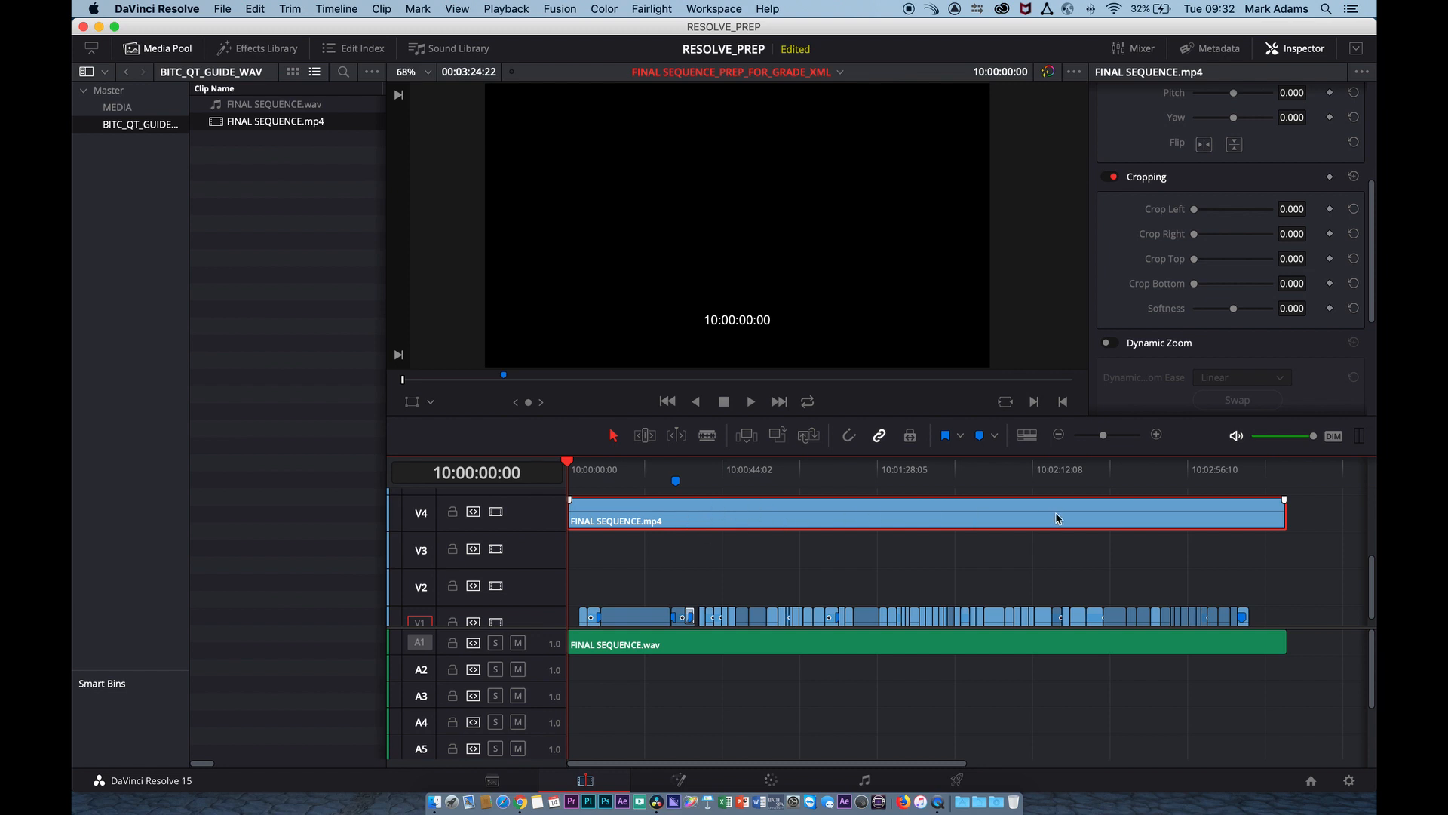
{"action": "mouse_move", "coordinate": [692, 620]}
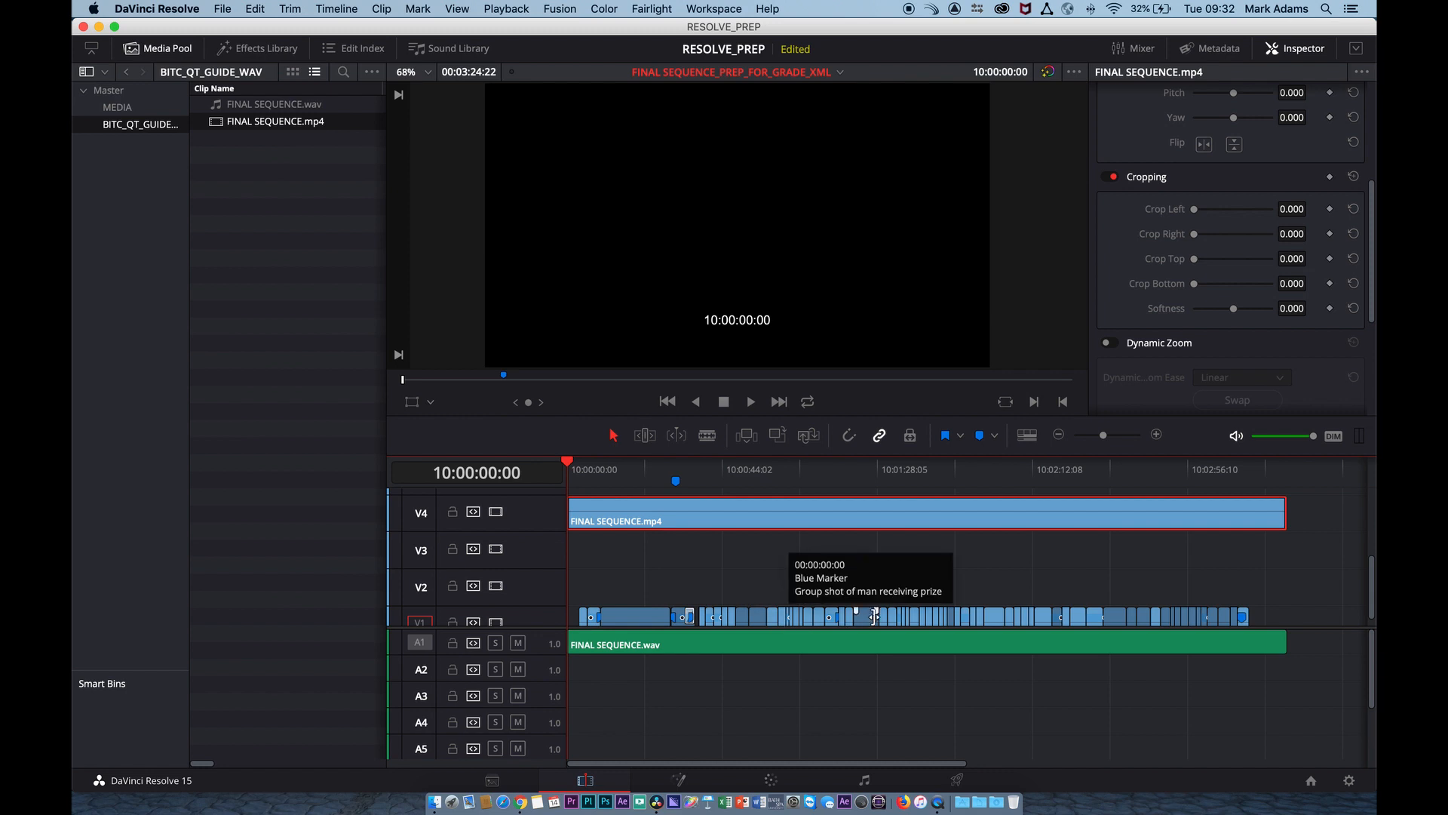
{"action": "scroll", "coordinate": [881, 580], "scroll_direction": "down", "scroll_amount": 1}
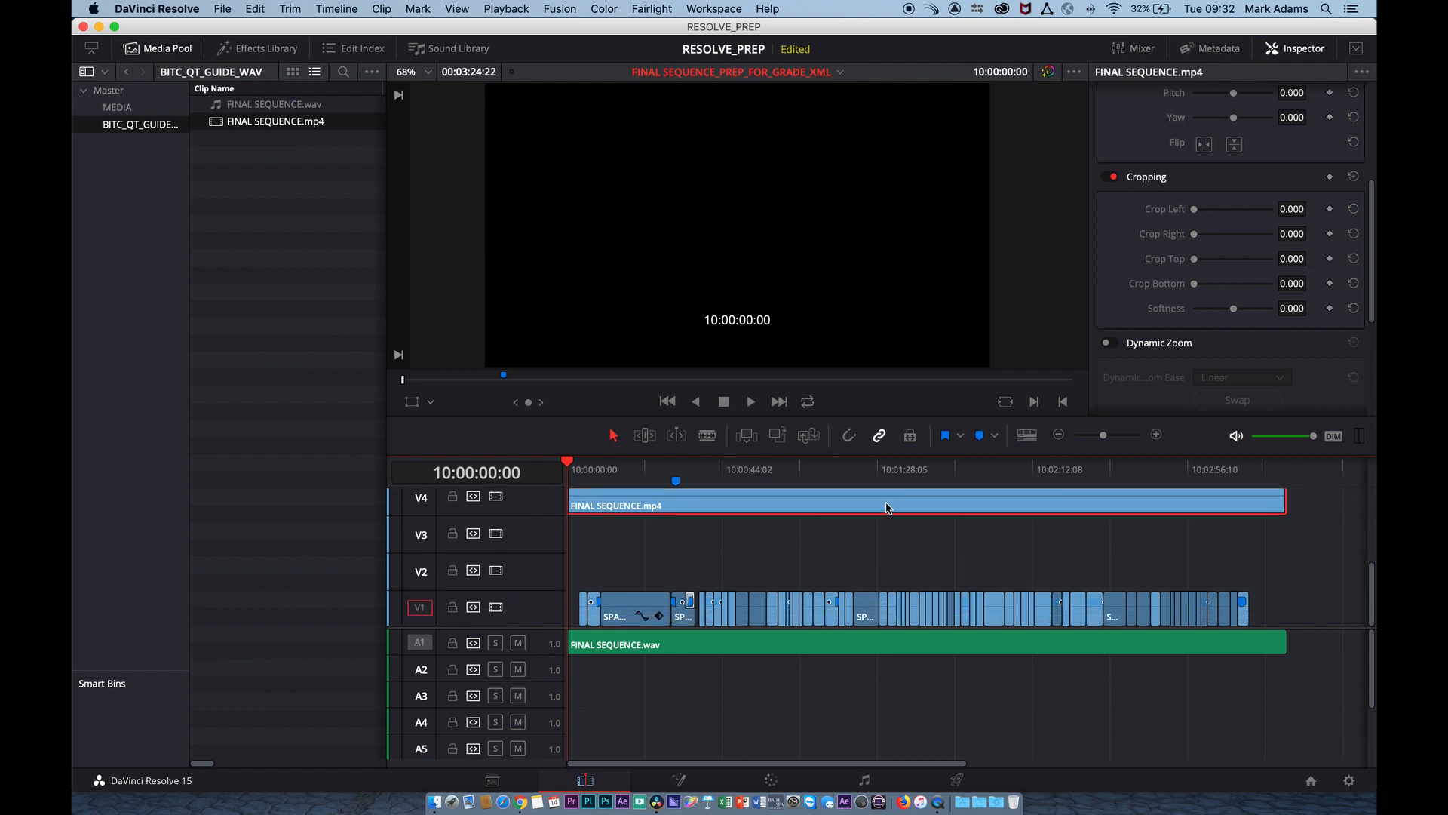
{"action": "left_click", "coordinate": [886, 615]}
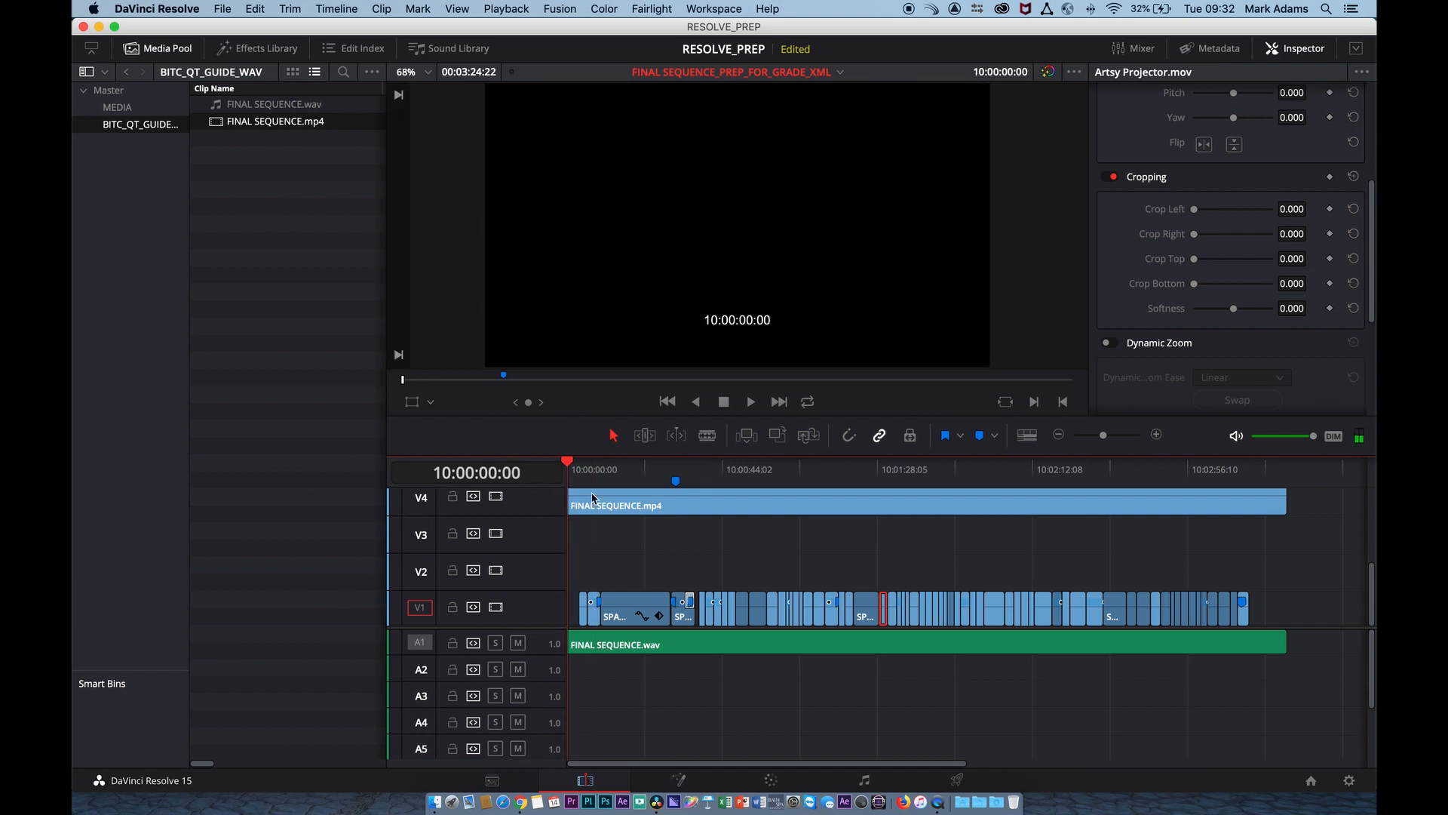
{"action": "left_click", "coordinate": [611, 507]}
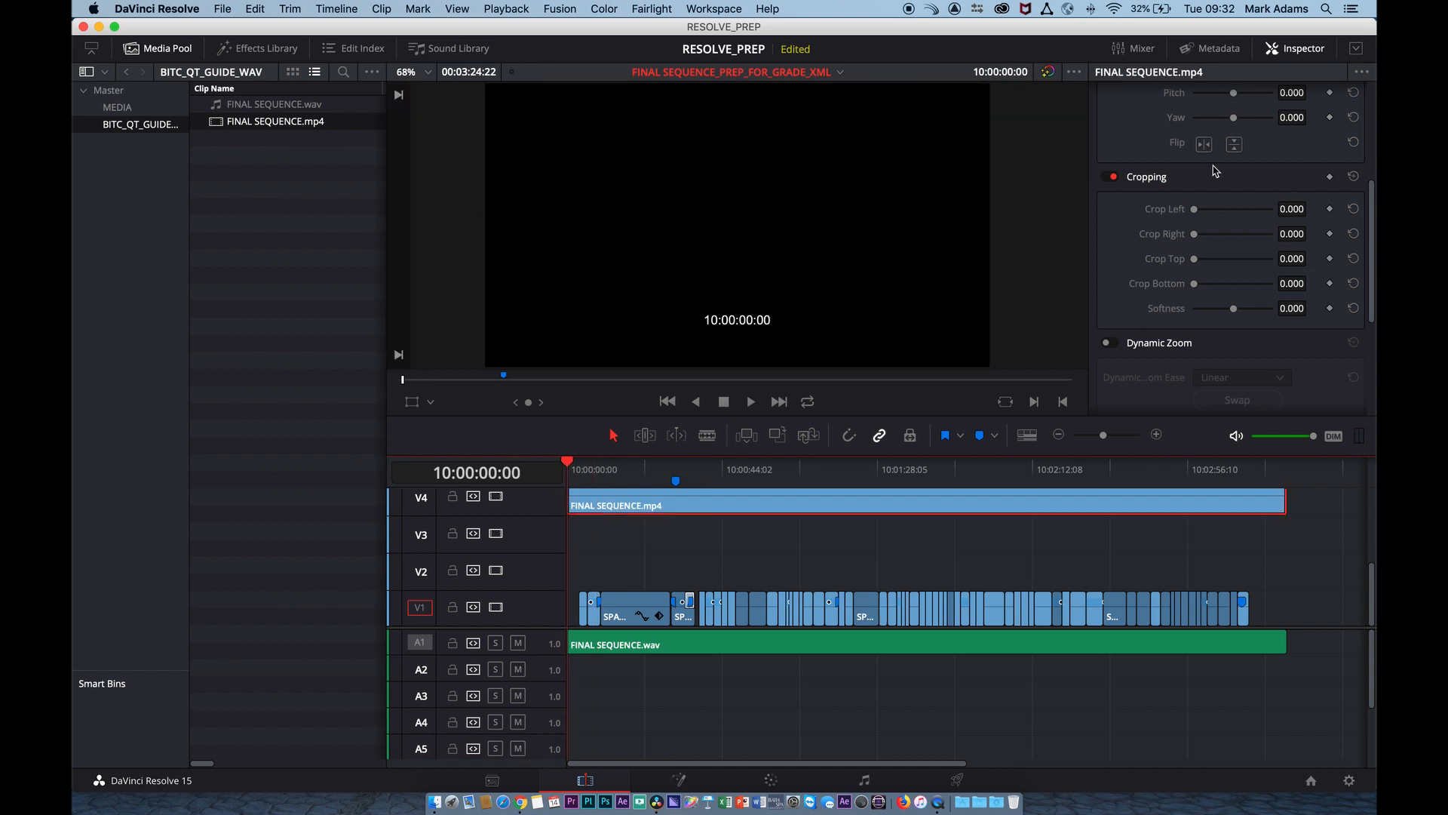
{"action": "left_click", "coordinate": [1294, 52]}
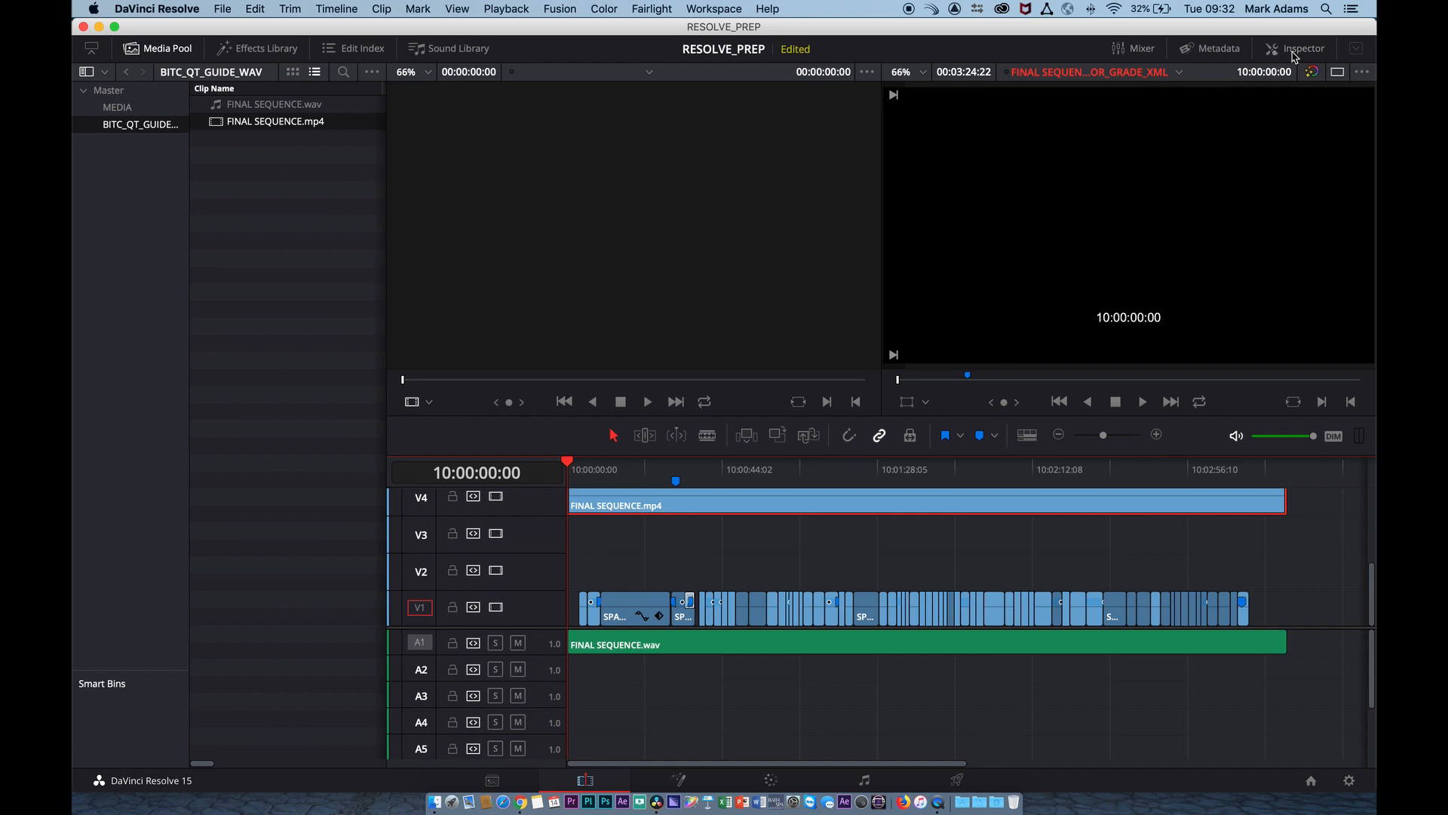
{"action": "left_click", "coordinate": [1295, 53]}
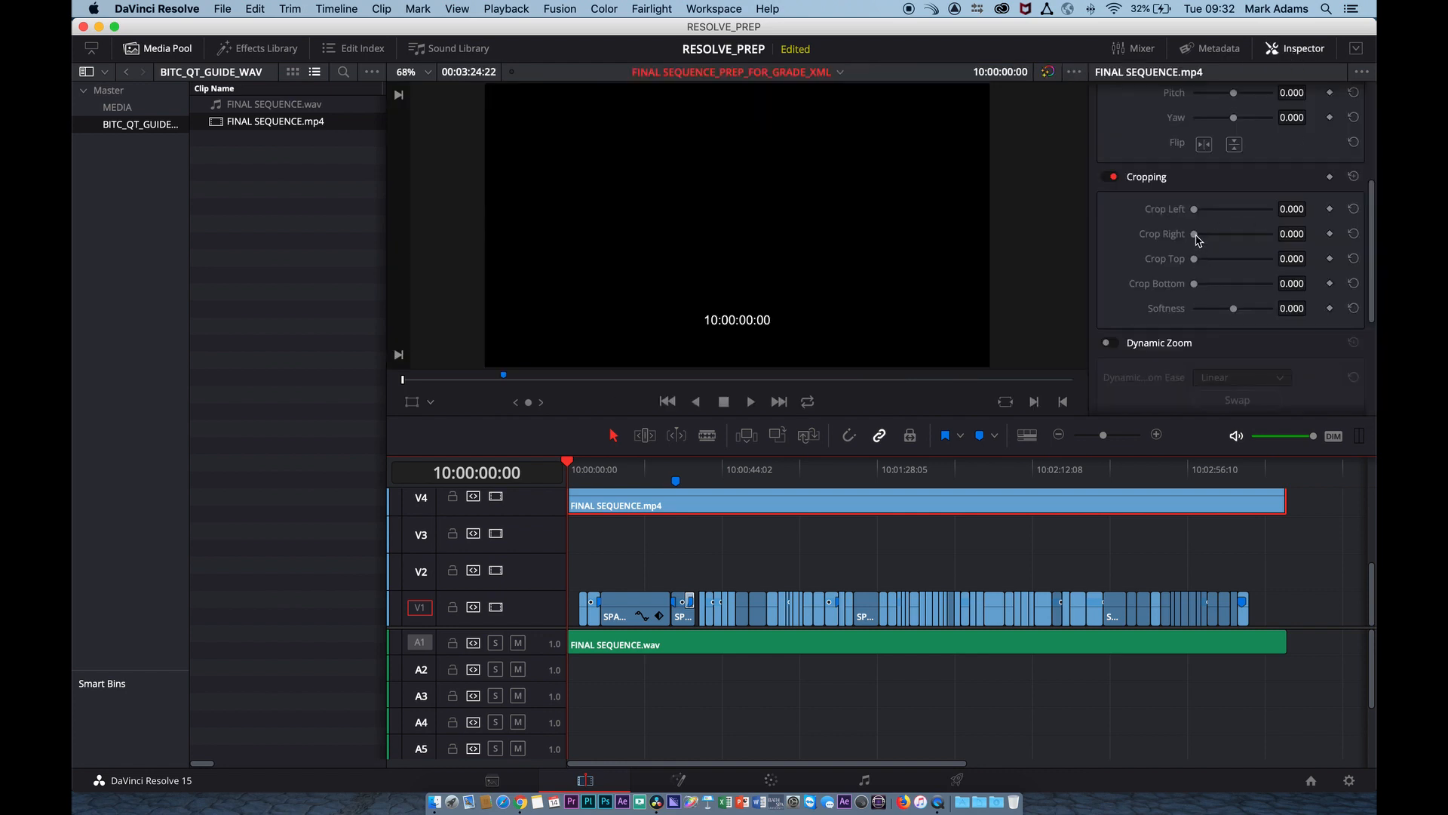
{"action": "left_click_drag", "start_coordinate": [1195, 234], "coordinate": [1236, 237]}
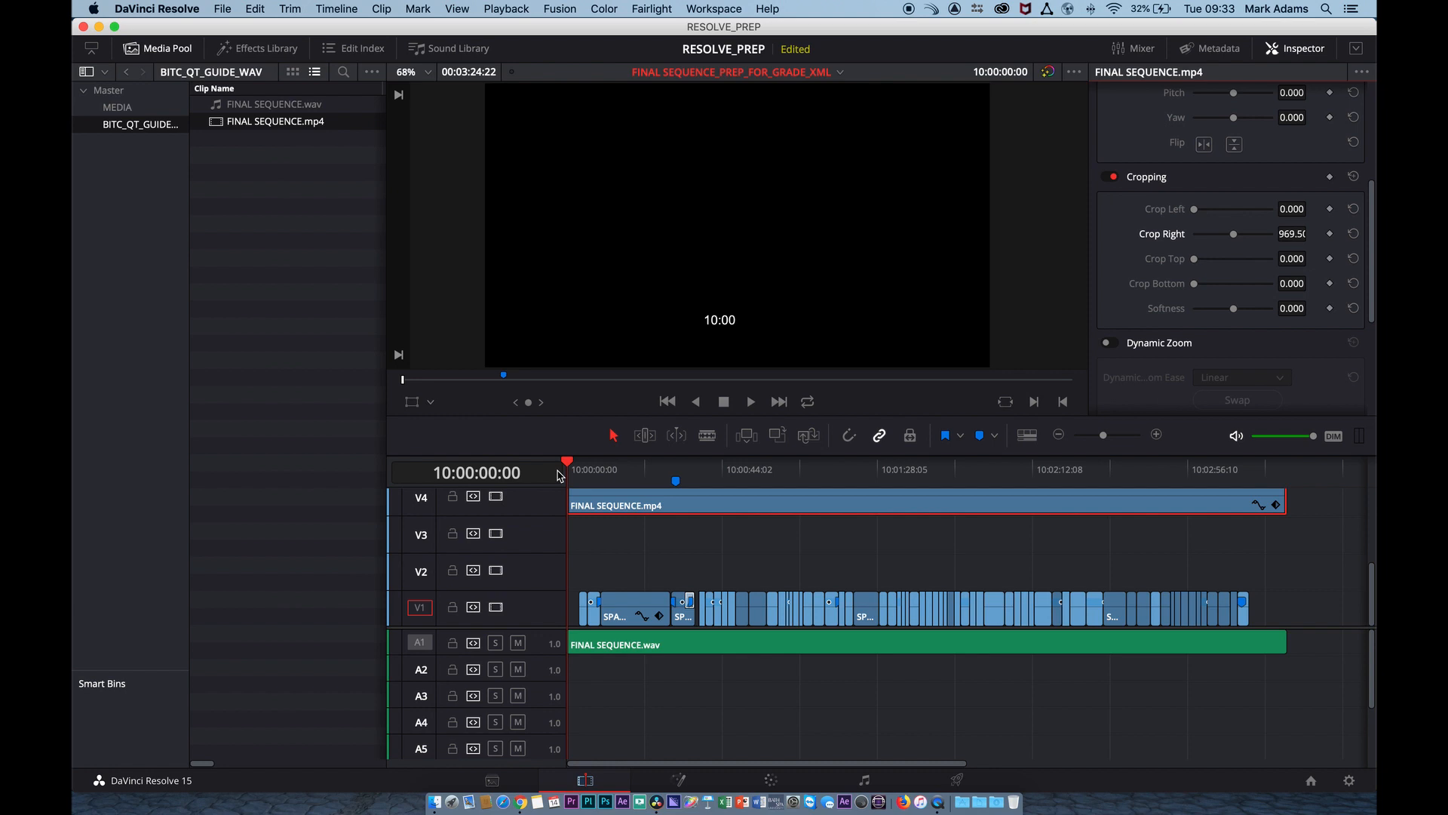
Step: Step through the cuts from the timeline start to 10:00:39:12, comparing the cropped guide video with the V1 clips
{"action": "key", "text": "super+Down"}
{"action": "left_click", "coordinate": [592, 469]}
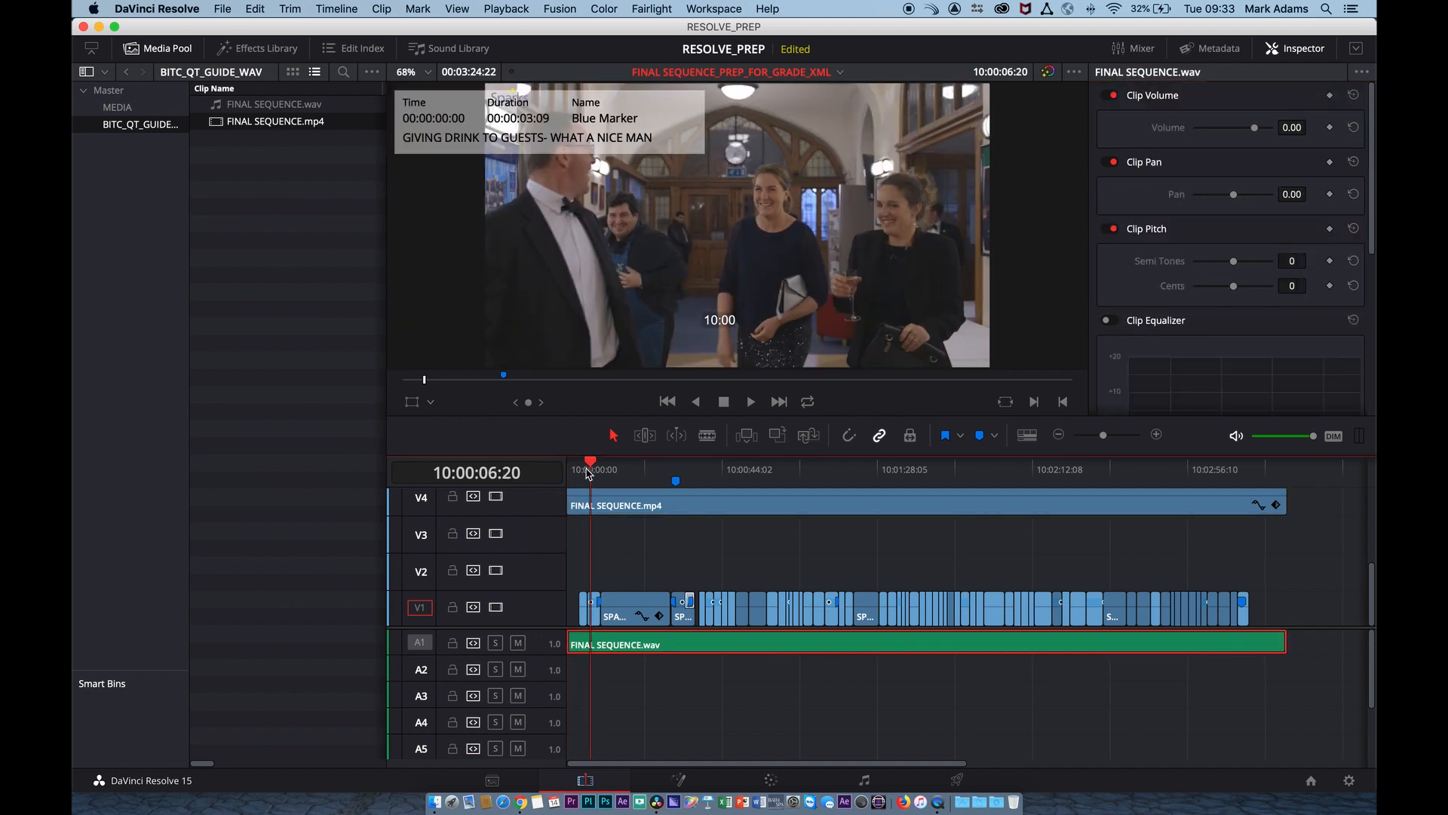
{"action": "left_click_drag", "start_coordinate": [591, 463], "coordinate": [546, 463]}
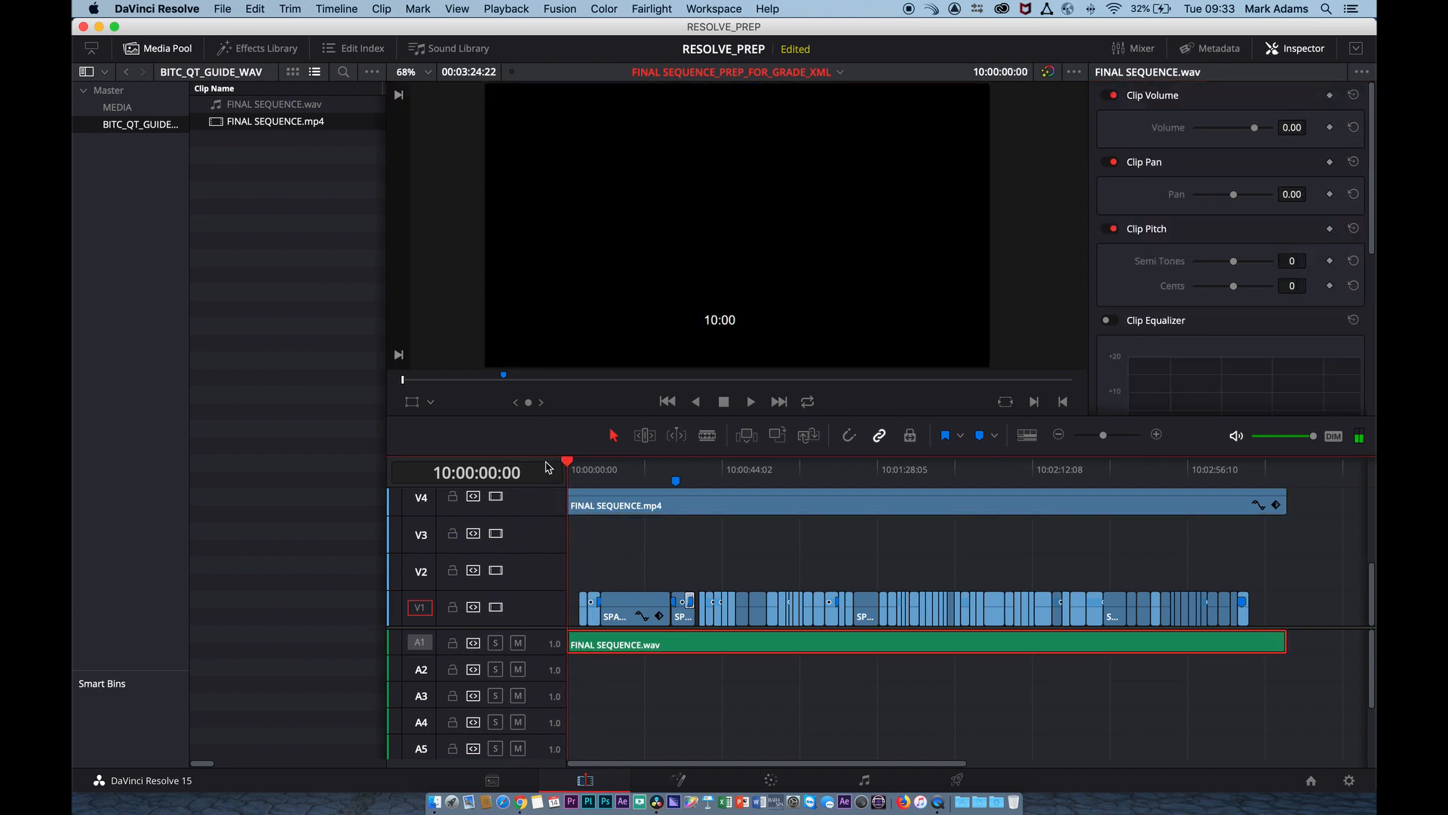
{"action": "key", "text": "Down"}
{"action": "key", "text": "Down"}
{"action": "key", "text": "Down"}
{"action": "key", "text": "Down"}
{"action": "key", "text": "Down"}
{"action": "key", "text": "Down"}
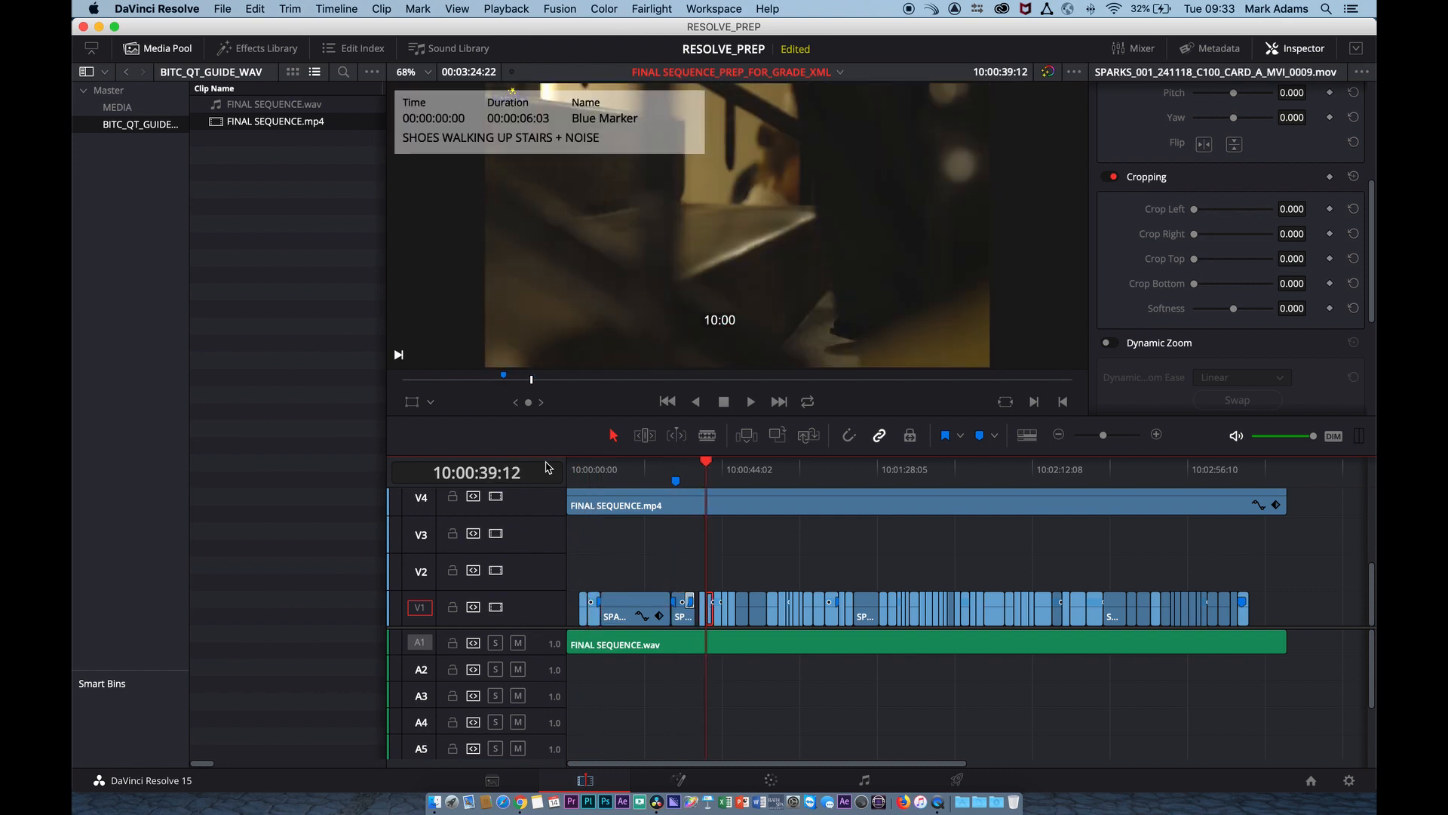
Step: Step through the remaining cuts up to the last V1 clip at 10:03:10:19, comparing the cropped guide video with the V1 clips
{"action": "key", "text": "Down"}
{"action": "key", "text": "Down"}
{"action": "key", "text": "Down"}
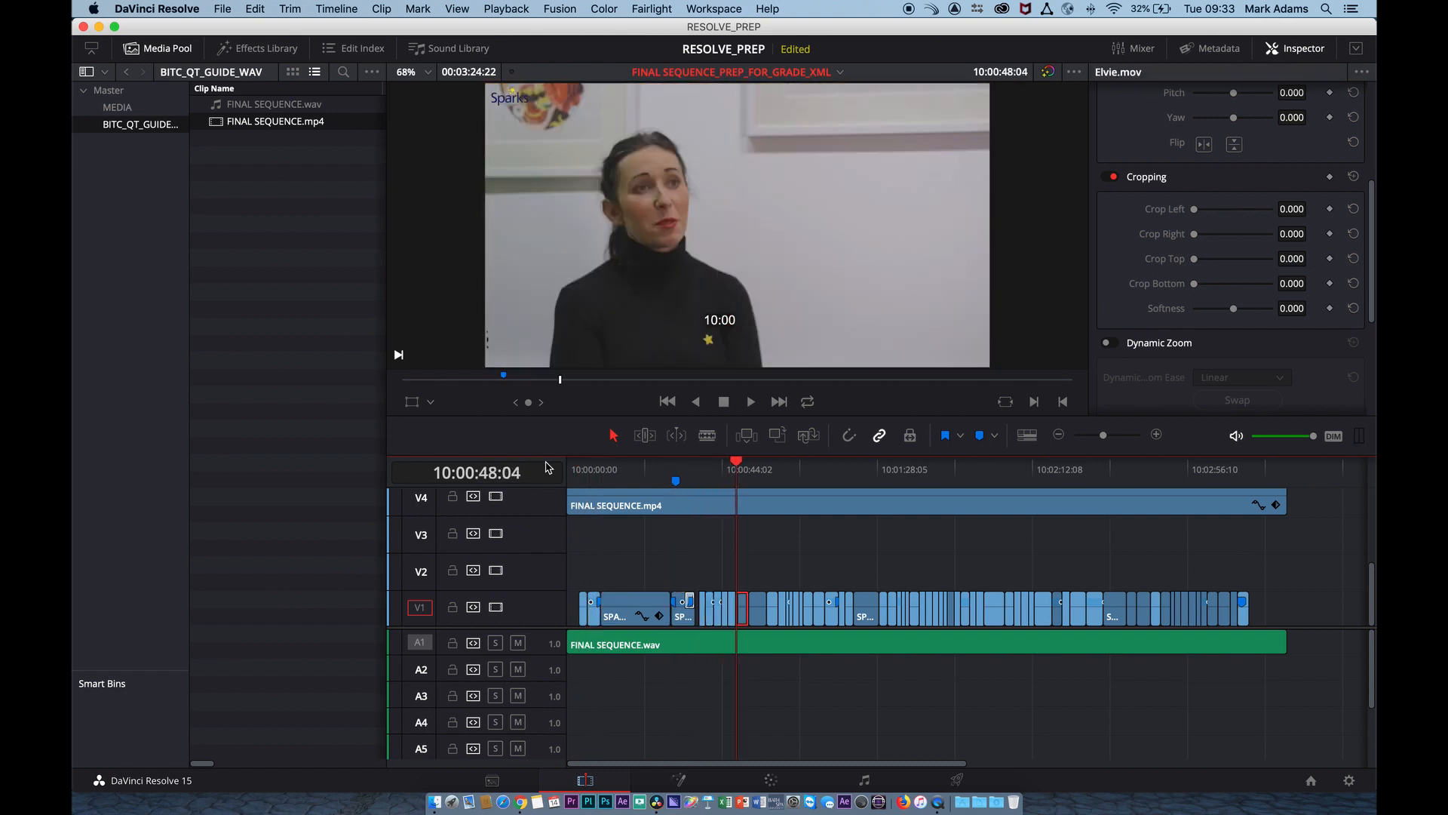
{"action": "key", "text": "Down"}
{"action": "key", "text": "Down"}
{"action": "key", "text": "Down"}
{"action": "key", "text": "Down"}
{"action": "key", "text": "Down"}
{"action": "key", "text": "Down"}
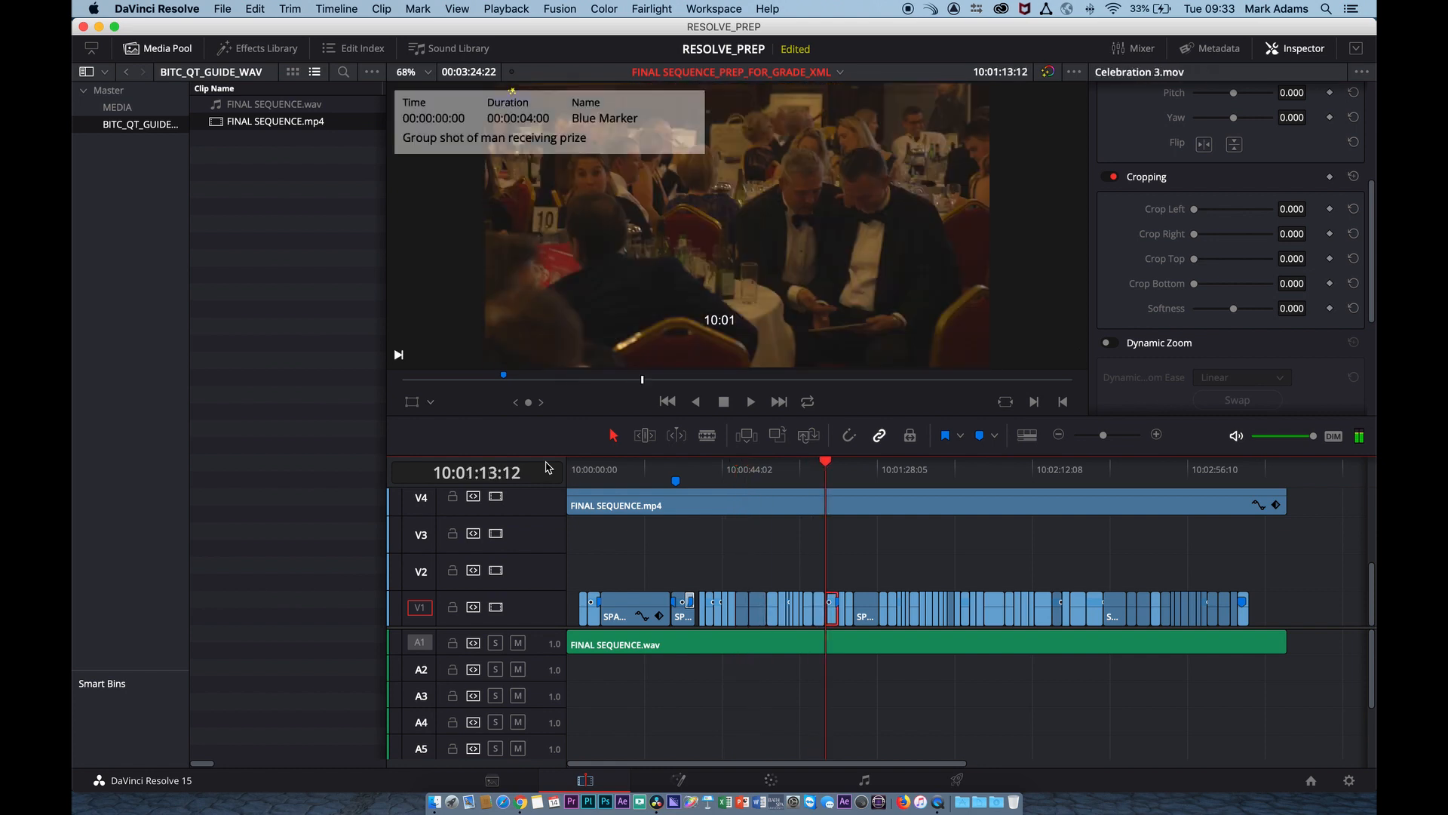
{"action": "key", "text": "Down"}
{"action": "key", "text": "Down"}
{"action": "key", "text": "Down"}
{"action": "key", "text": "Down"}
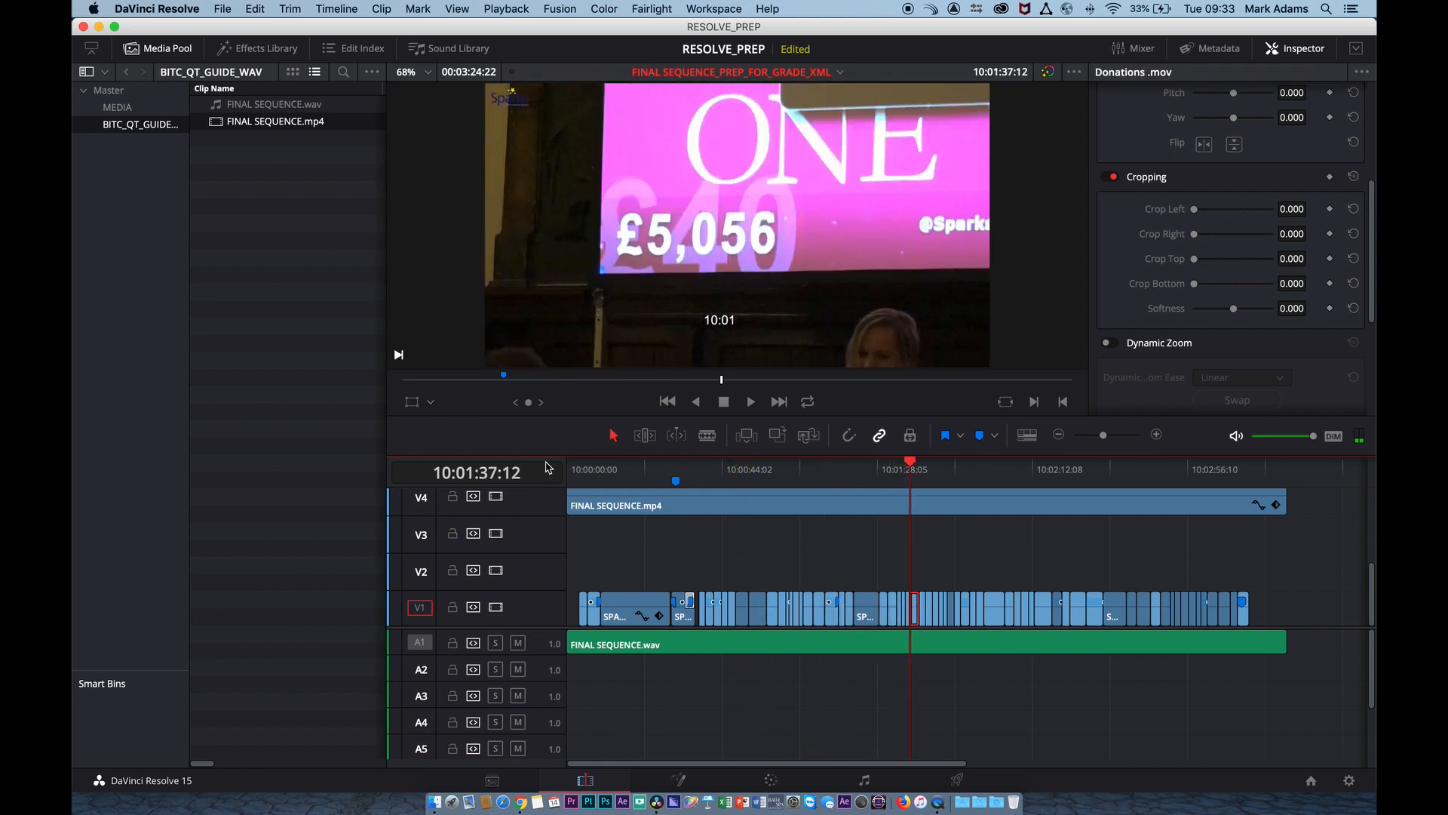
{"action": "key", "text": "Down"}
{"action": "key", "text": "Down"}
{"action": "key", "text": "Down"}
{"action": "key", "text": "Down"}
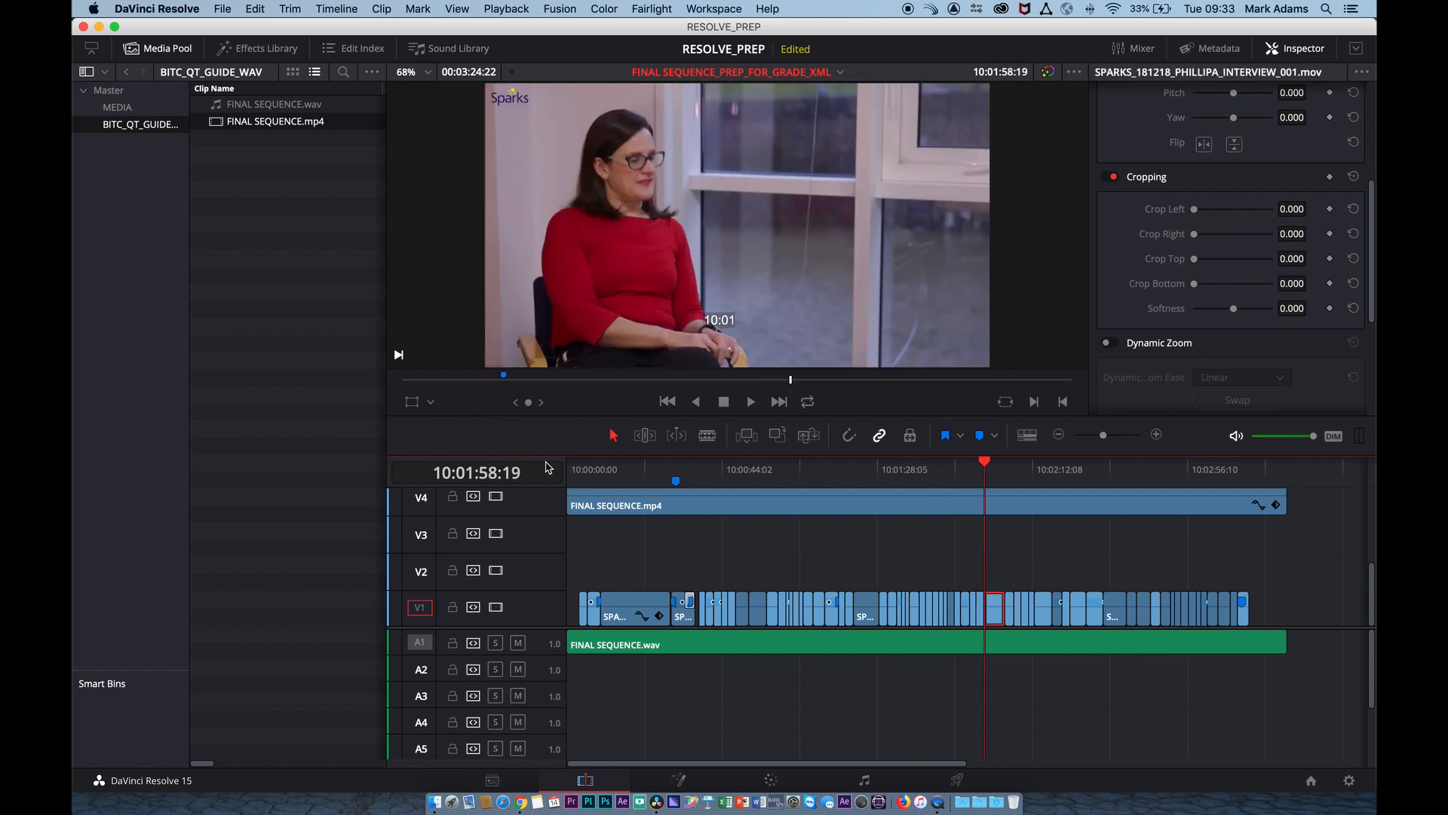
{"action": "key", "text": "Down"}
{"action": "key", "text": "Down"}
{"action": "key", "text": "Down"}
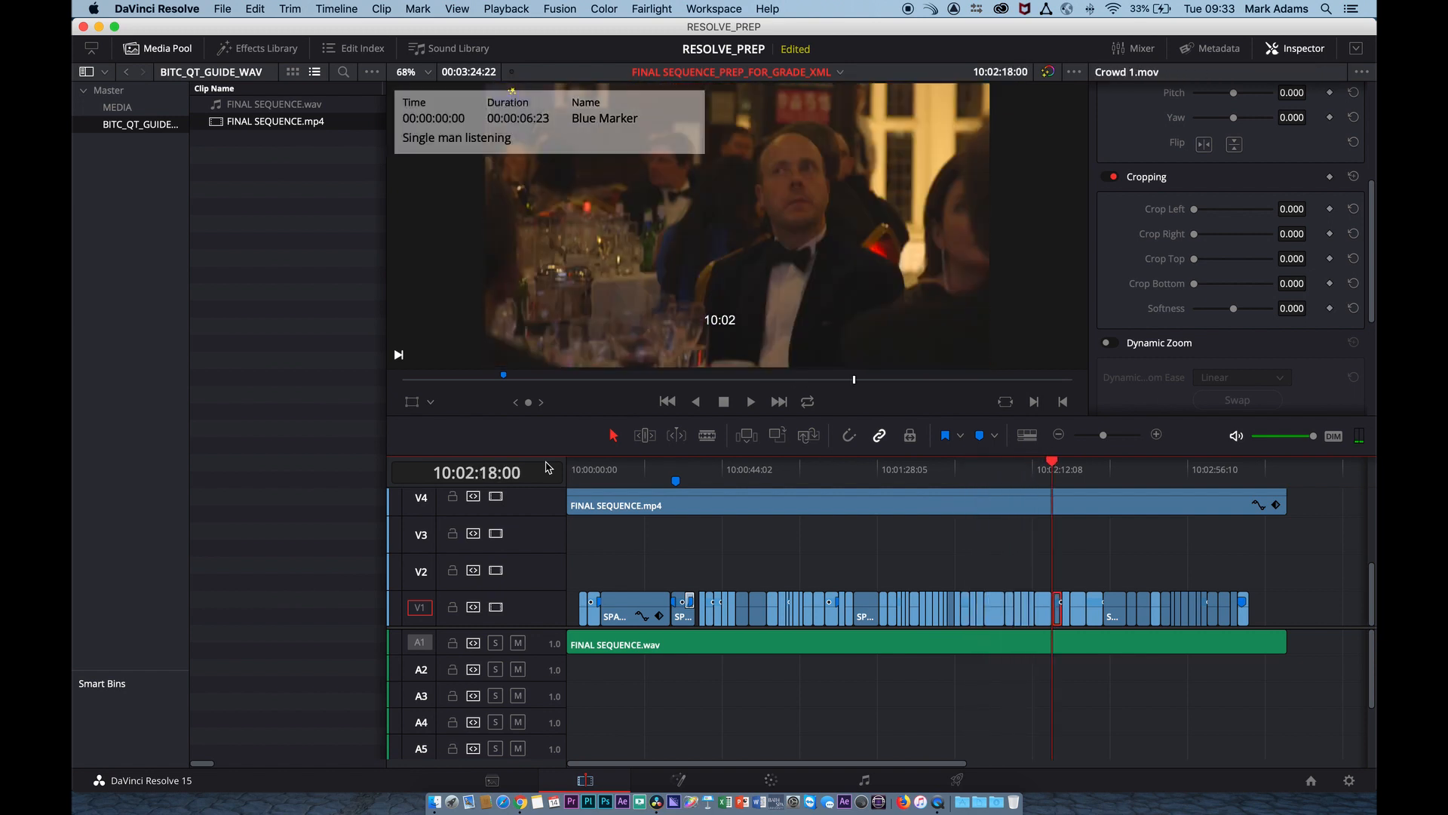
{"action": "key", "text": "Down"}
{"action": "key", "text": "Down"}
{"action": "key", "text": "Down"}
{"action": "key", "text": "Down"}
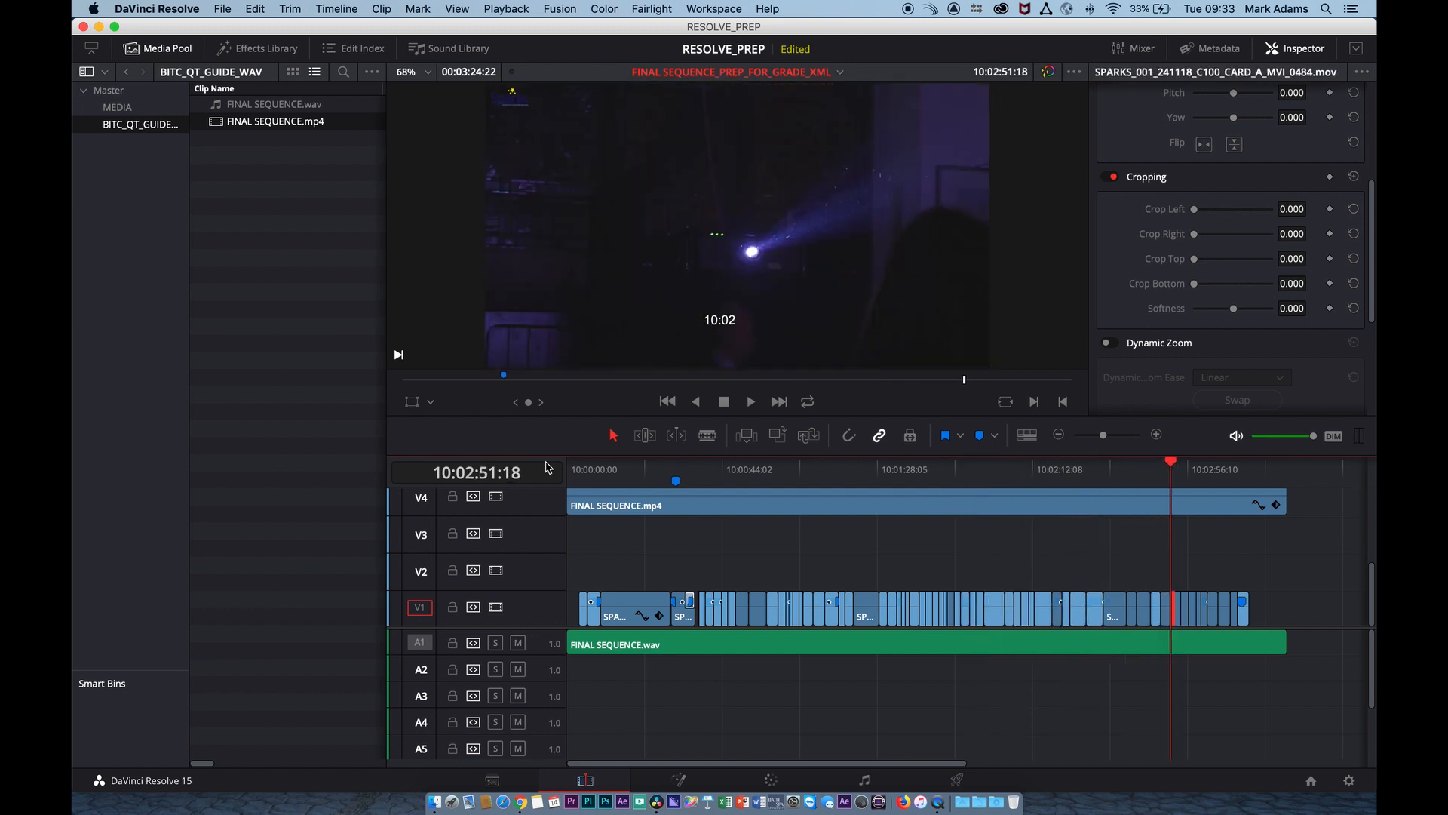
{"action": "key", "text": "Down"}
{"action": "key", "text": "Down"}
{"action": "key", "text": "Down"}
{"action": "key", "text": "Down"}
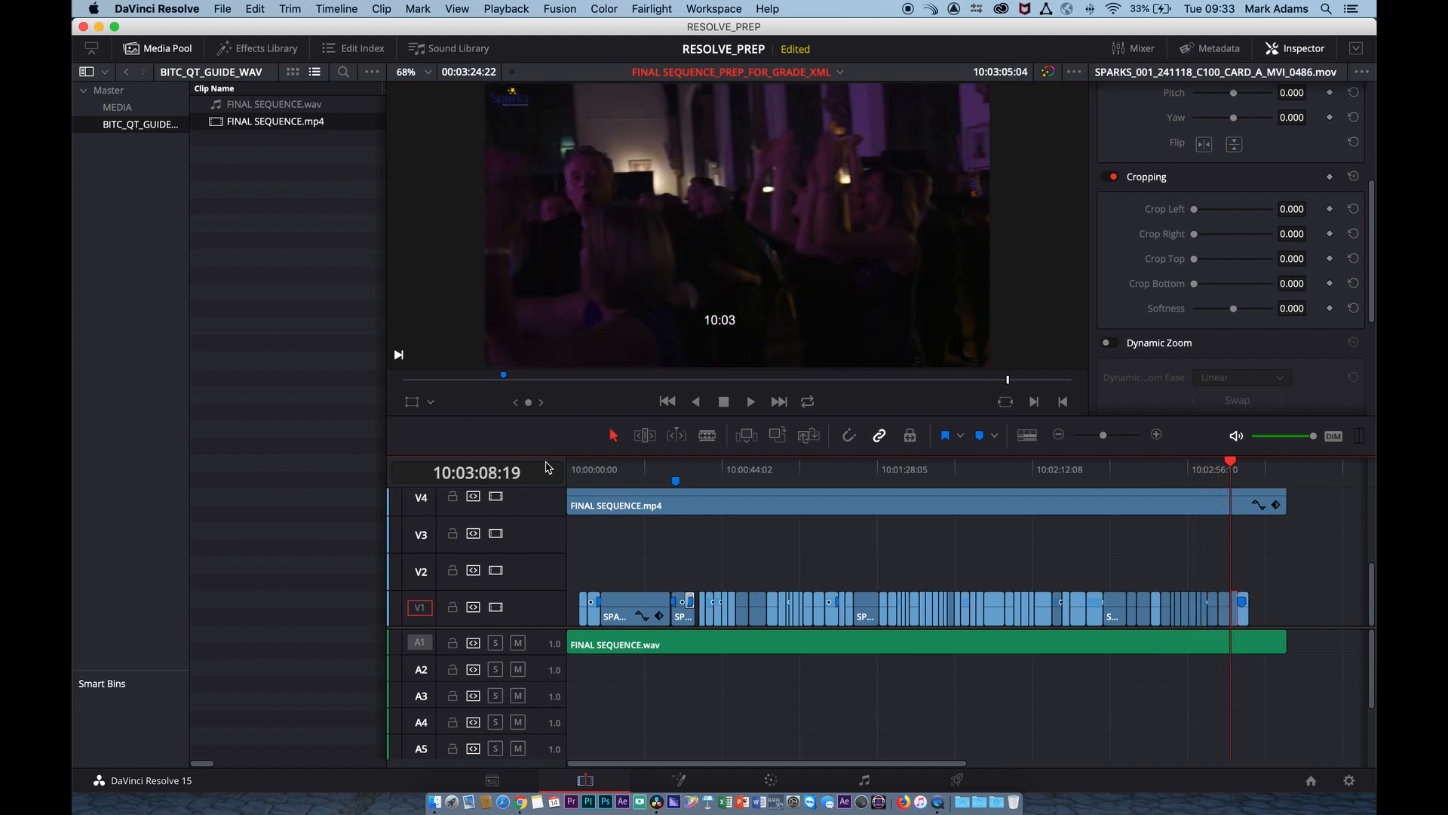
{"action": "key", "text": "Down"}
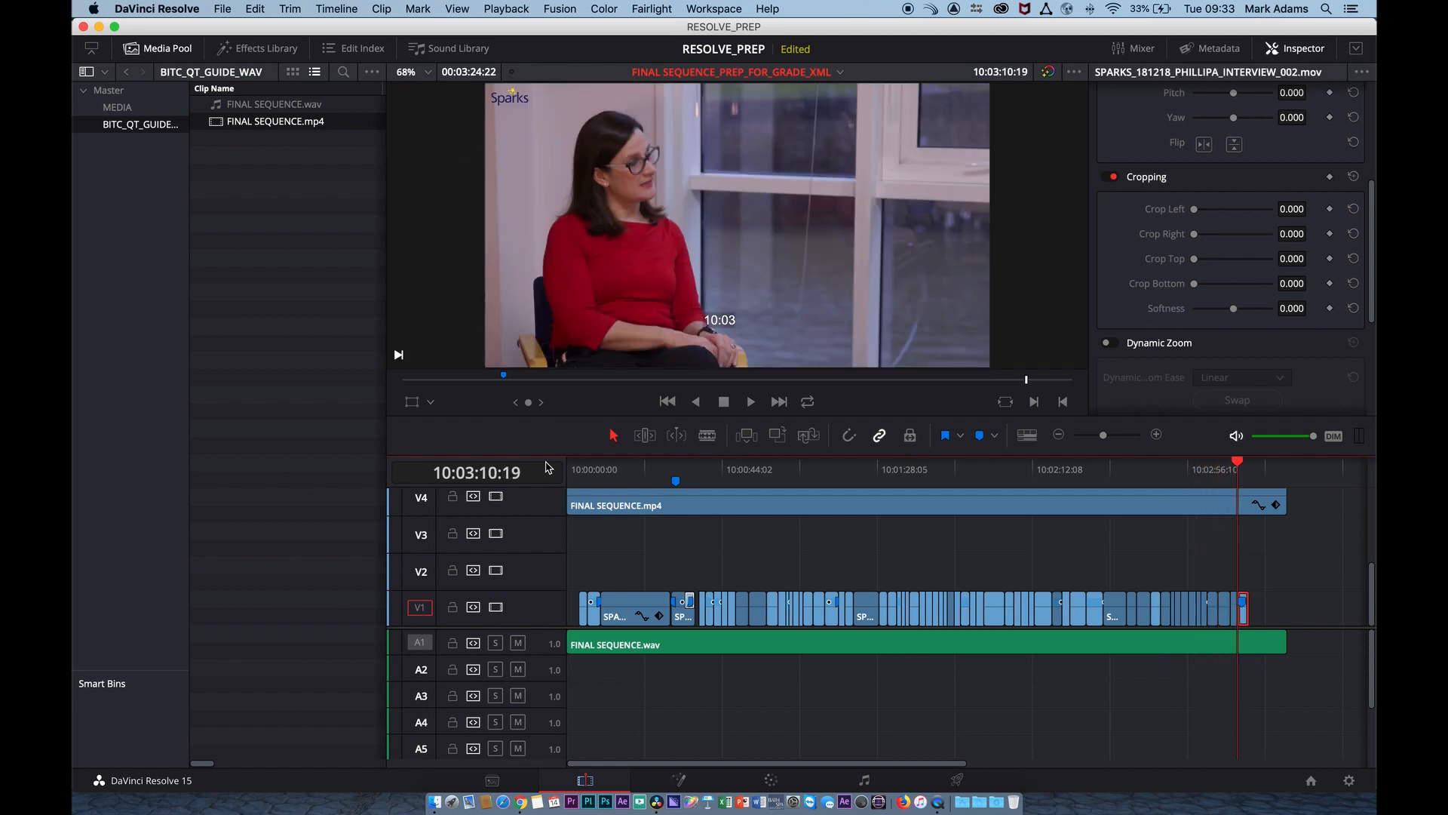
Step: Deselect the clips, save the project and switch to the Color page
{"action": "left_click", "coordinate": [1289, 567]}
{"action": "key", "text": "super+s"}
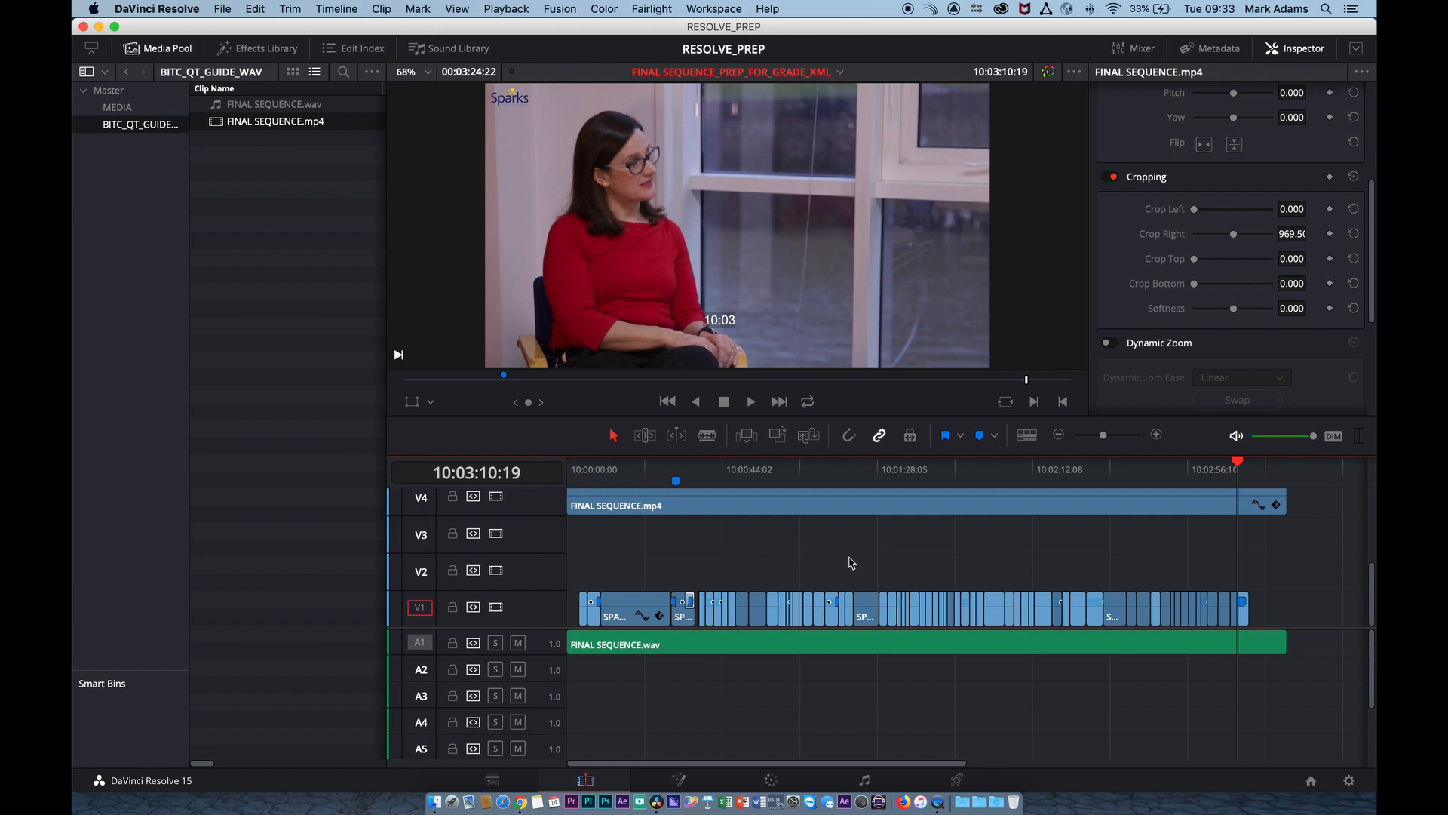
{"action": "scroll", "coordinate": [715, 533], "scroll_direction": "up", "scroll_amount": 1}
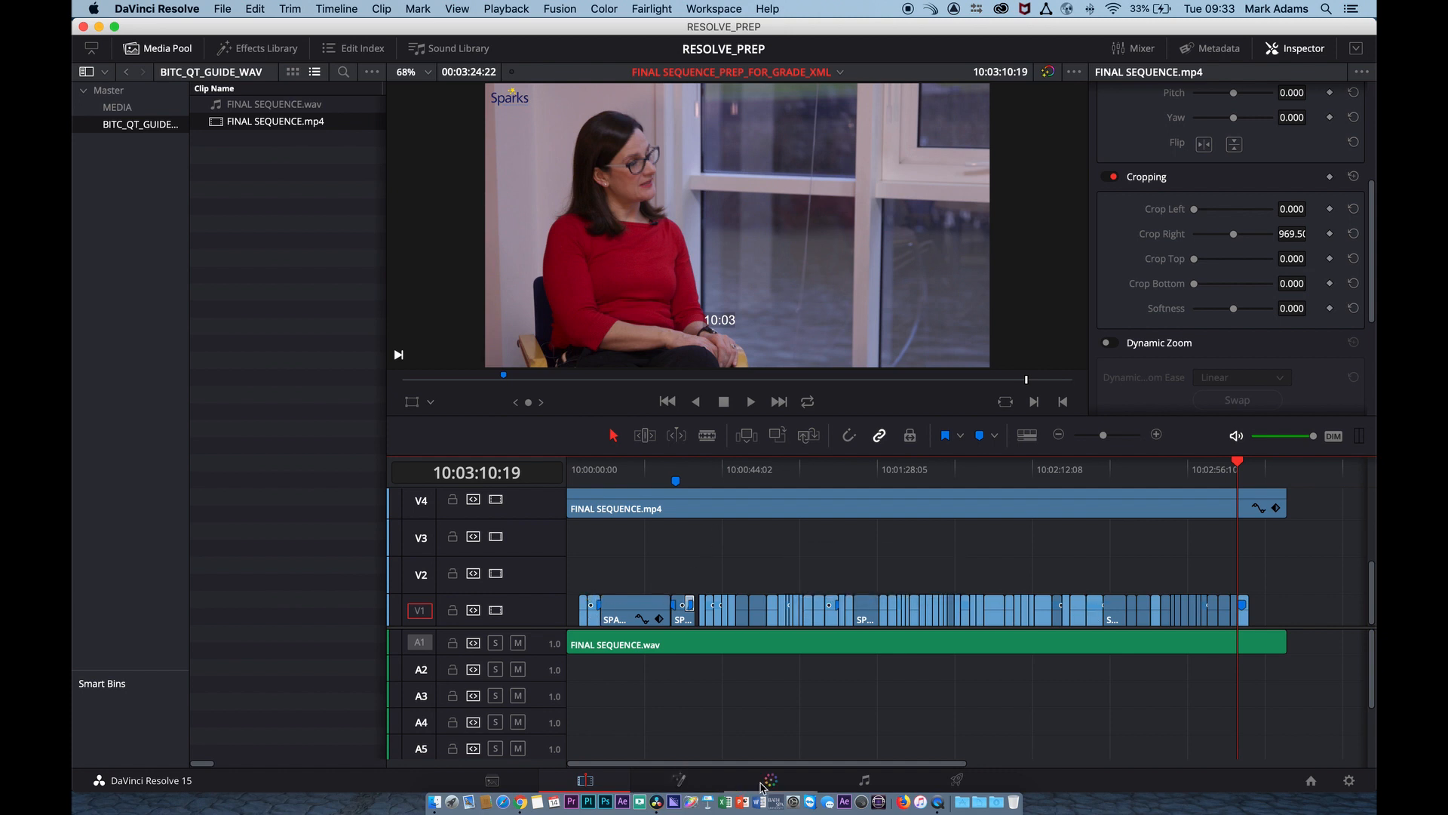
{"action": "left_click", "coordinate": [770, 782]}
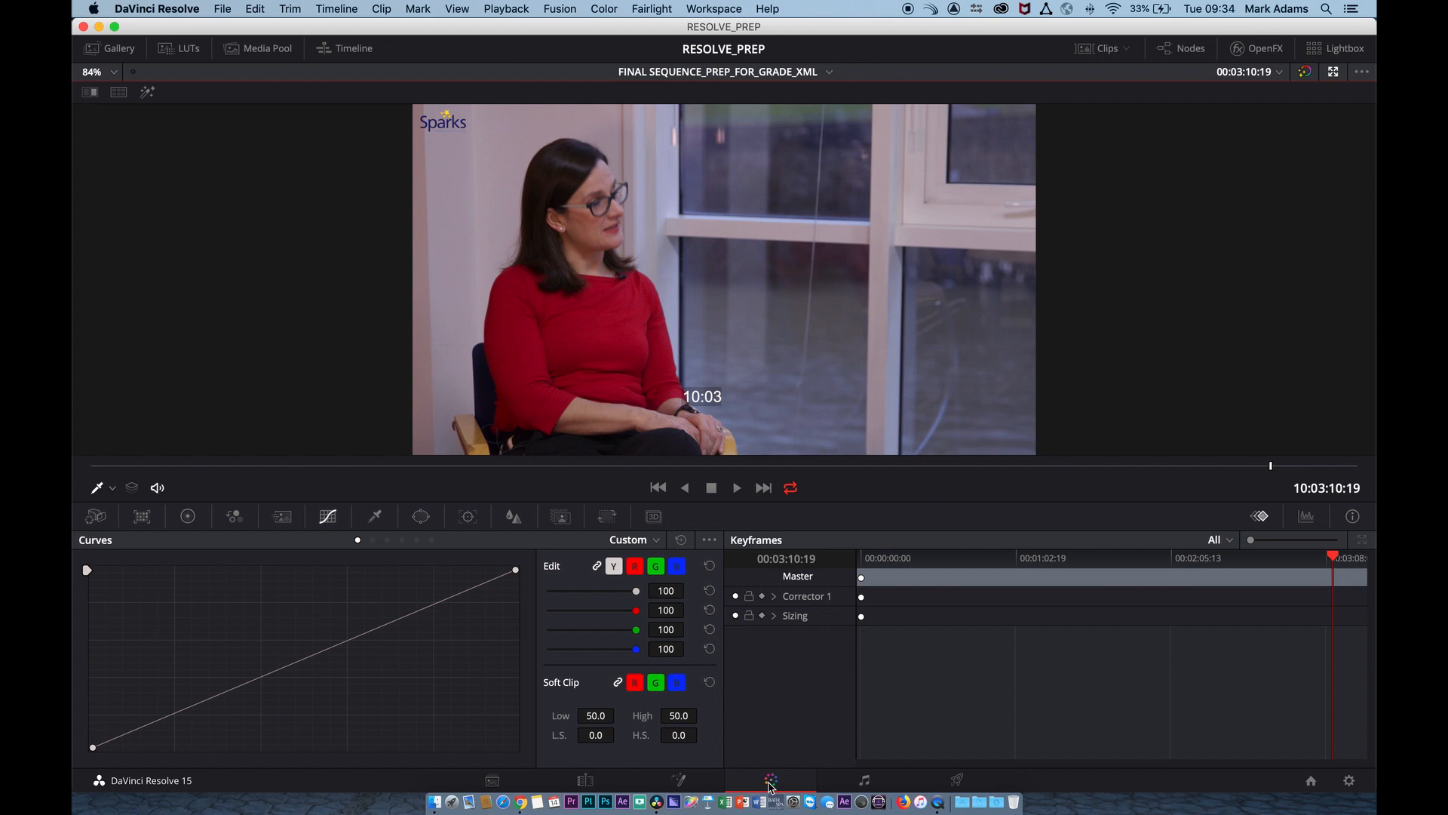